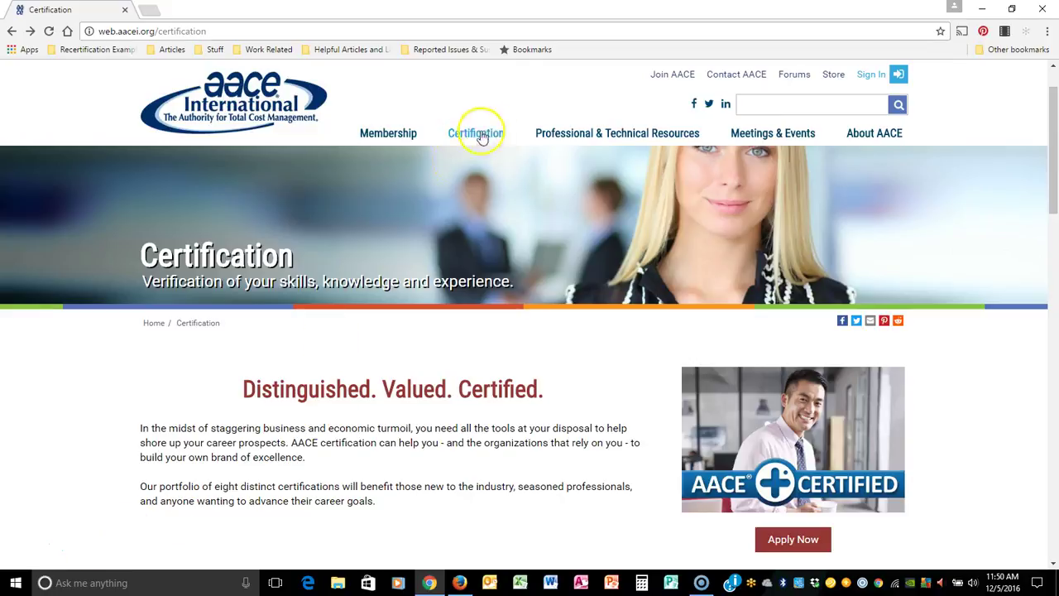
# Step: Choose 'Certification Application *In Development*' on the Welcome Certification Candidates menu
pyautogui.moveTo(486, 137)
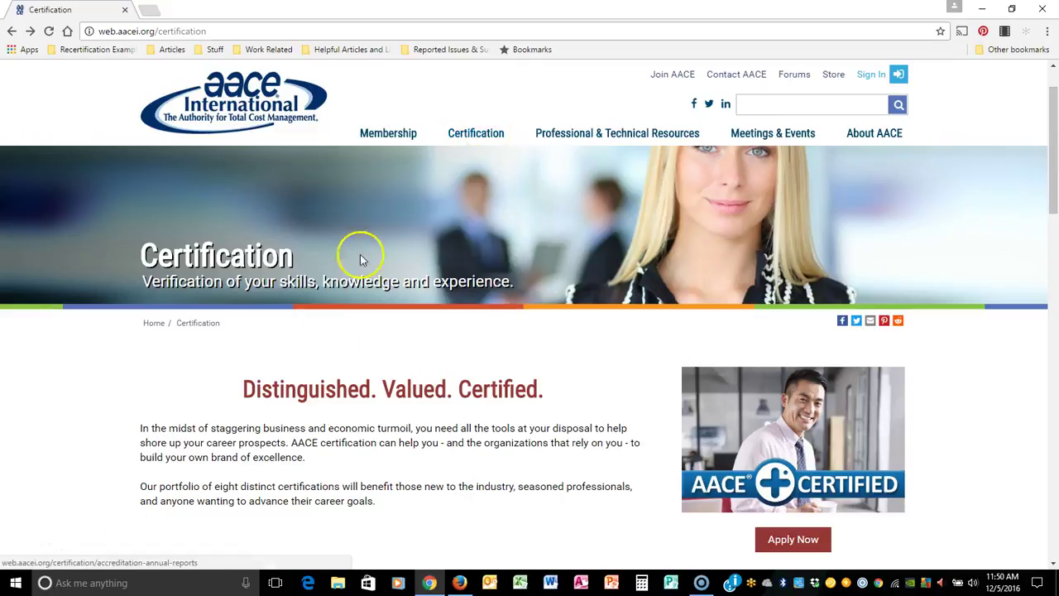
pyautogui.scroll(-3, 378, 229)
pyautogui.scroll(-2, 410, 225)
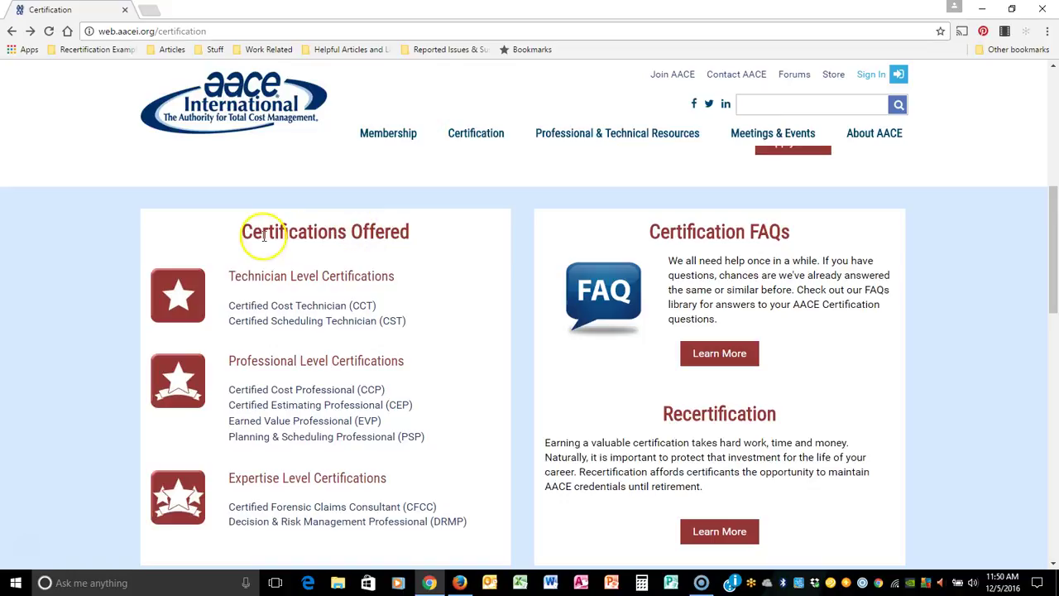
pyautogui.moveTo(242, 232); pyautogui.dragTo(440, 239)
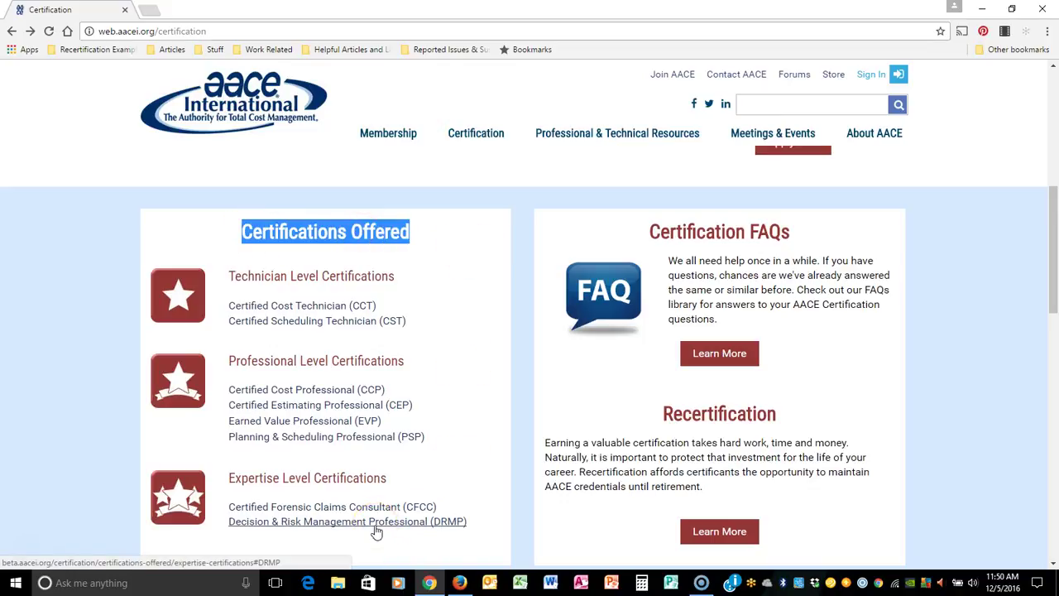
pyautogui.scroll(4, 456, 421)
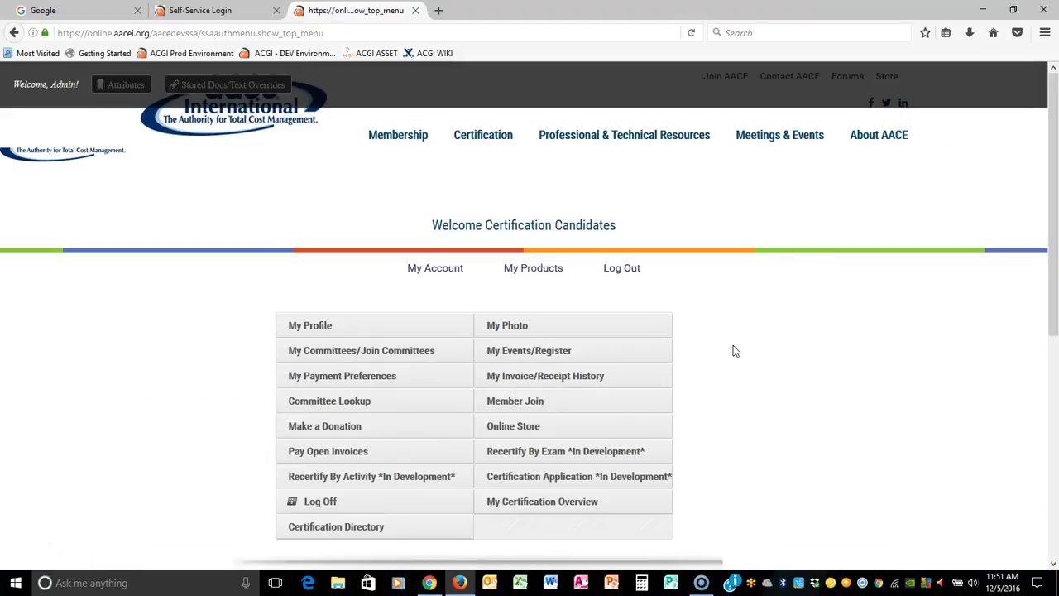
pyautogui.click(751, 338)
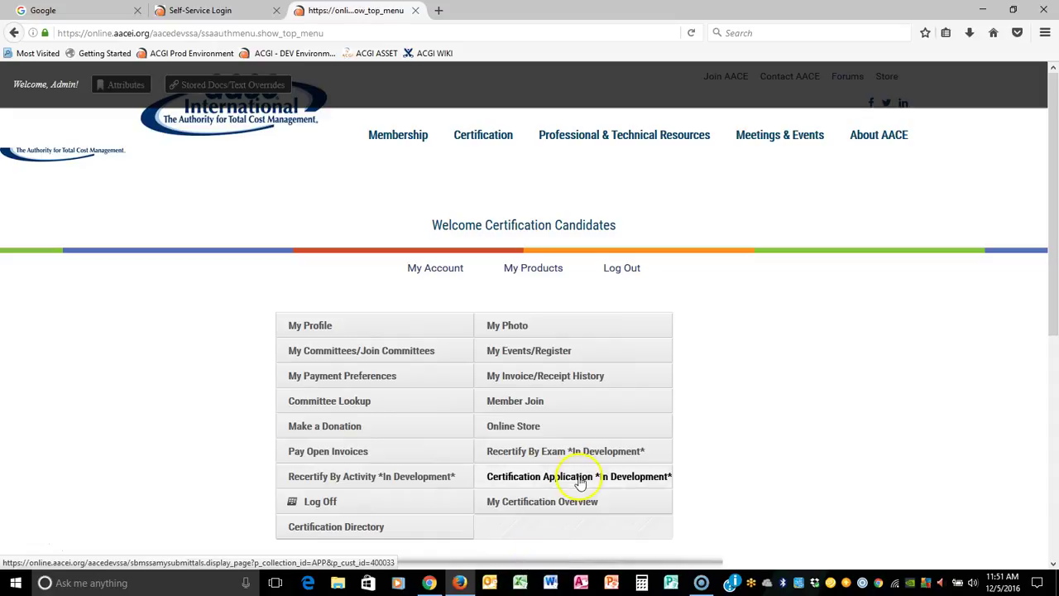
pyautogui.click(541, 475)
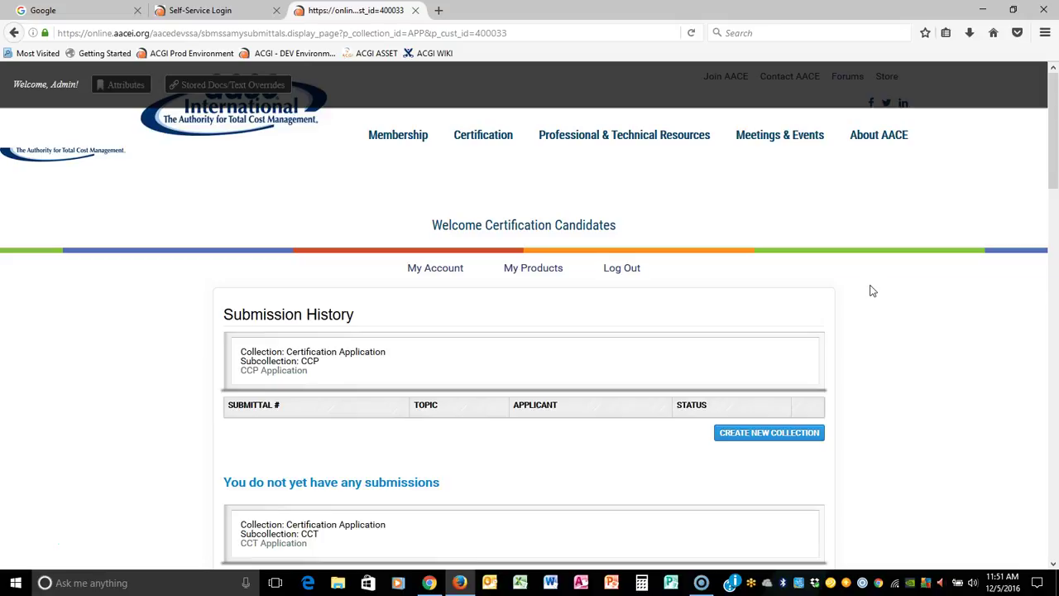
# Step: Review the CCP subcollection listed in the submission history
pyautogui.scroll(-10, 872, 291)
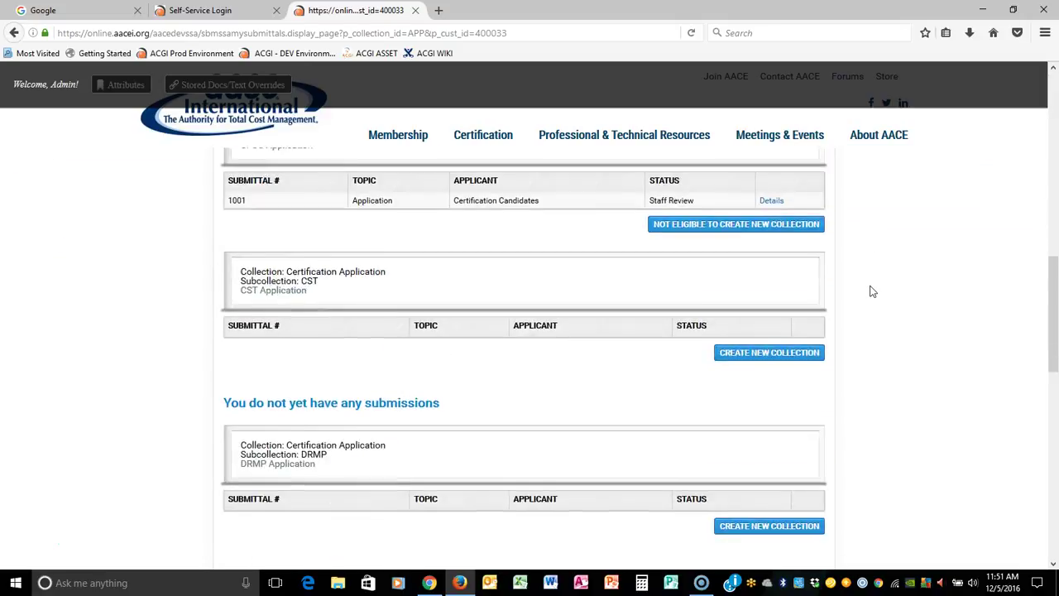
pyautogui.click(904, 289)
pyautogui.scroll(-4, 904, 288)
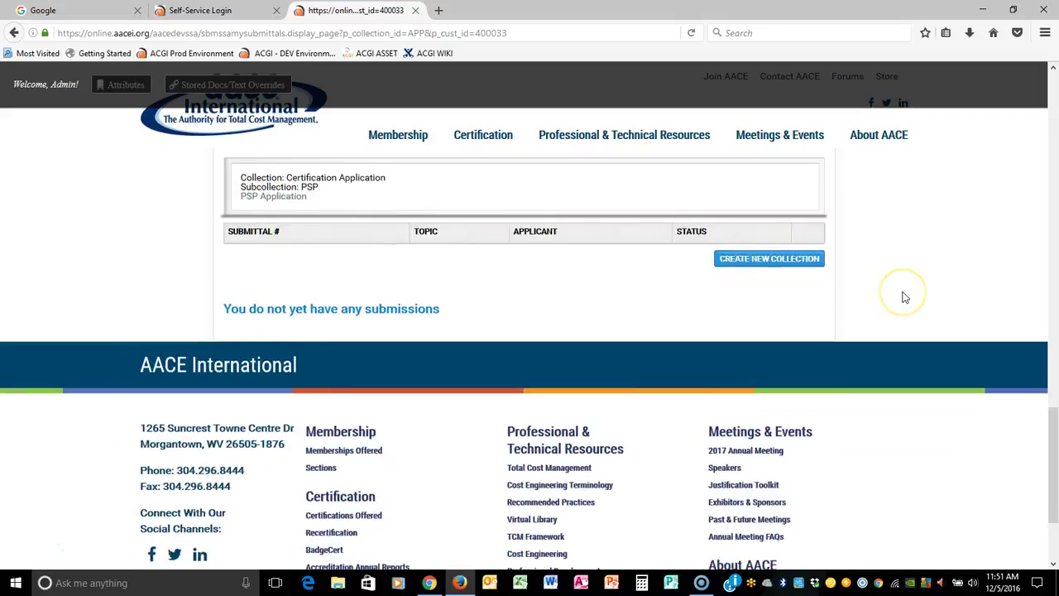
pyautogui.scroll(5, 904, 293)
pyautogui.scroll(8, 904, 297)
pyautogui.click(378, 273)
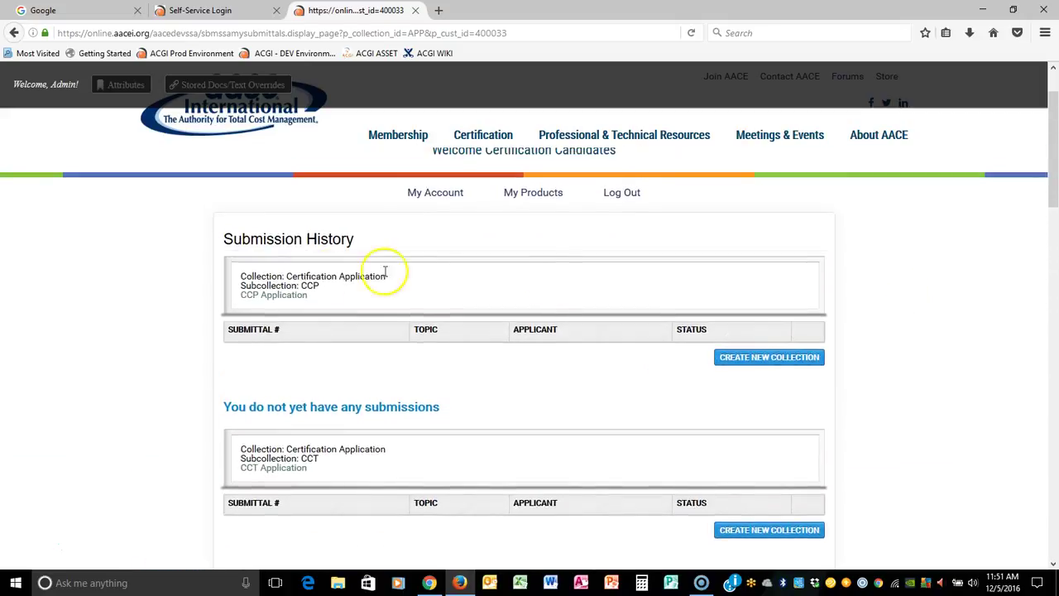
pyautogui.moveTo(240, 285); pyautogui.dragTo(332, 288)
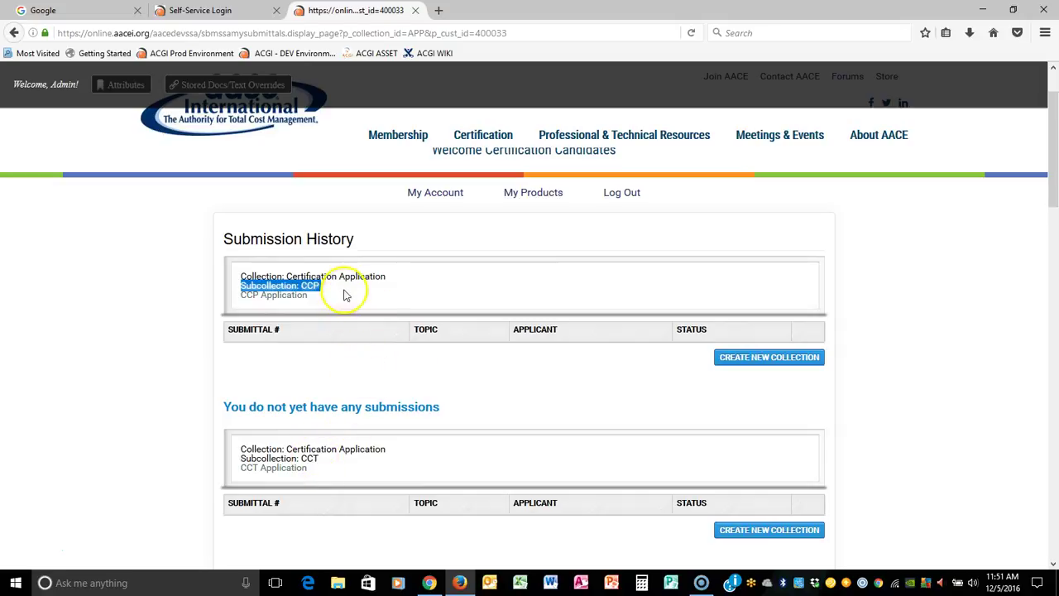
# Step: Create a new collection under the DRMP subcollection
pyautogui.scroll(-2, 350, 289)
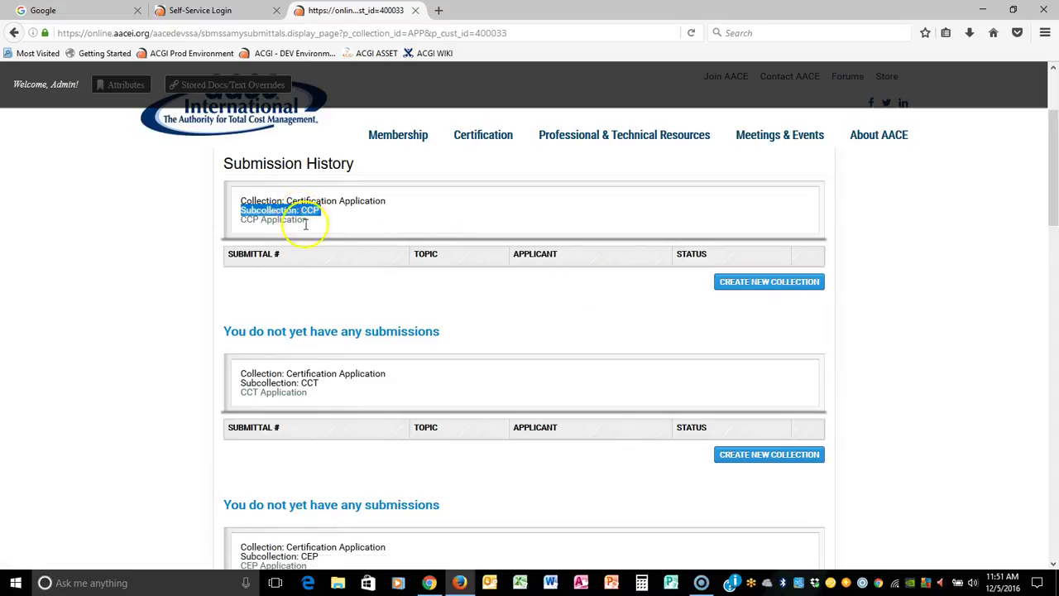
pyautogui.scroll(-4, 897, 311)
pyautogui.scroll(-2, 899, 317)
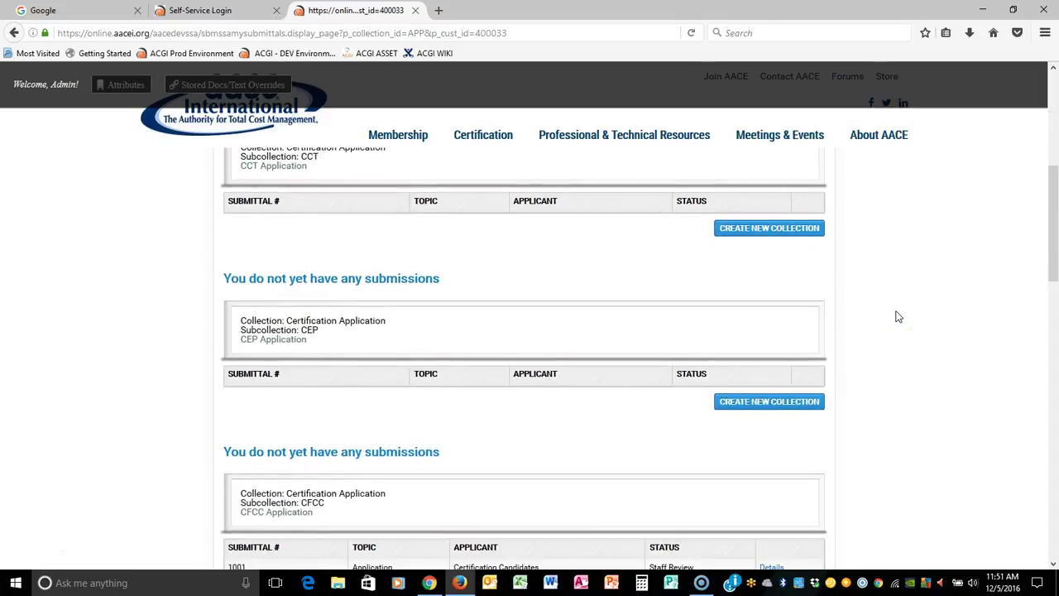
pyautogui.scroll(-7, 898, 317)
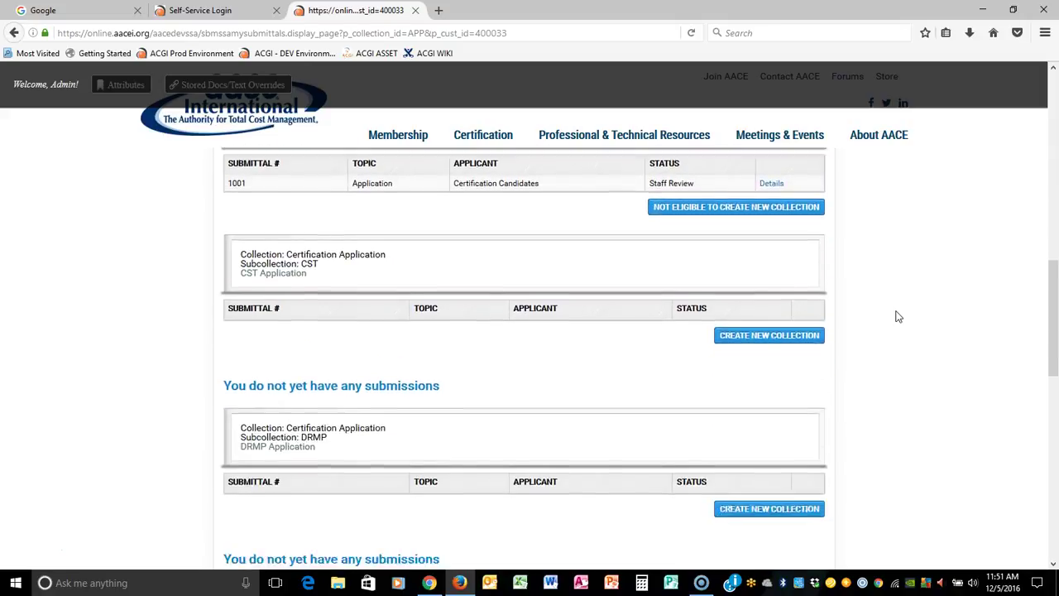
pyautogui.moveTo(241, 368); pyautogui.dragTo(331, 368)
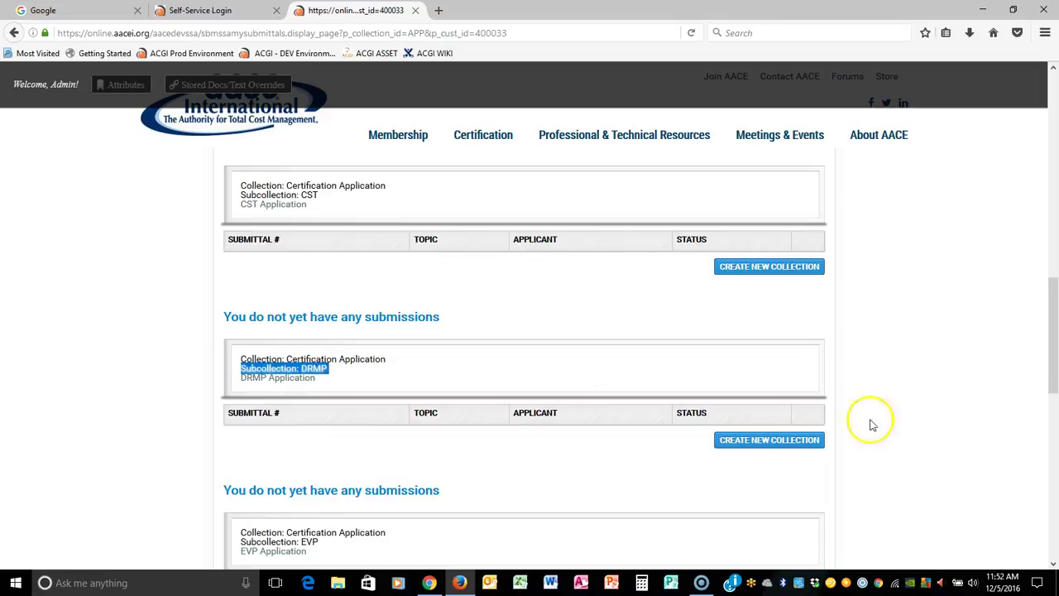
pyautogui.click(759, 441)
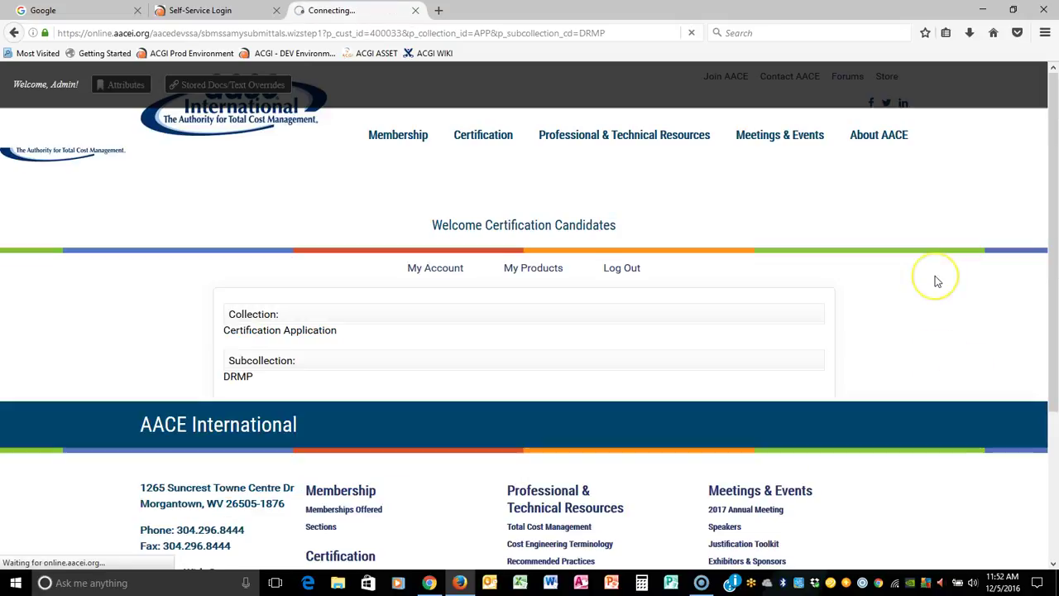
pyautogui.click(873, 250)
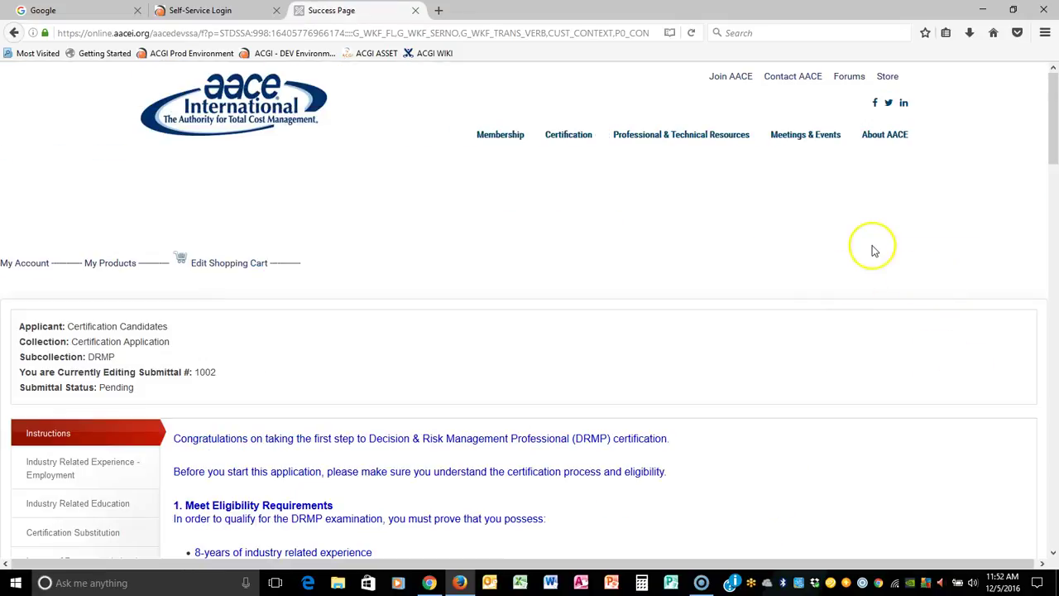
pyautogui.scroll(-3, 874, 250)
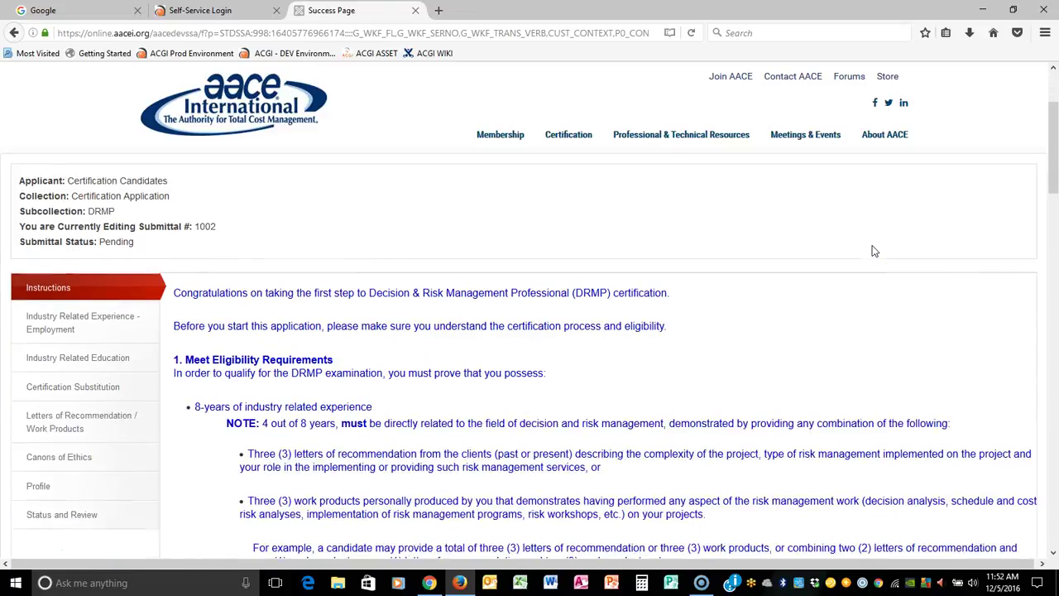
pyautogui.click(867, 276)
pyautogui.click(830, 347)
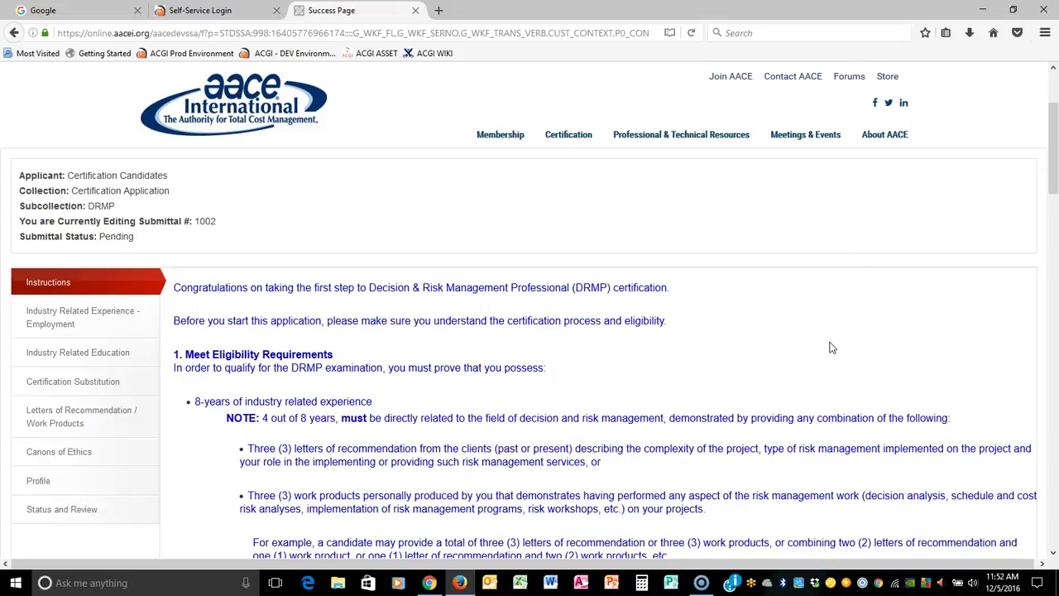
pyautogui.scroll(-2, 518, 370)
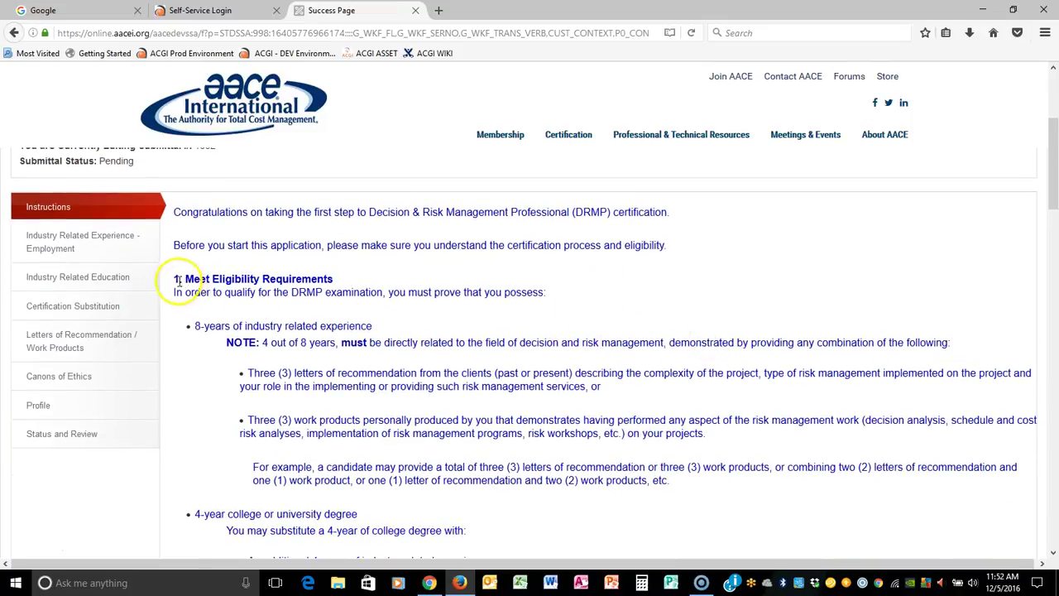
pyautogui.moveTo(173, 278); pyautogui.dragTo(680, 492)
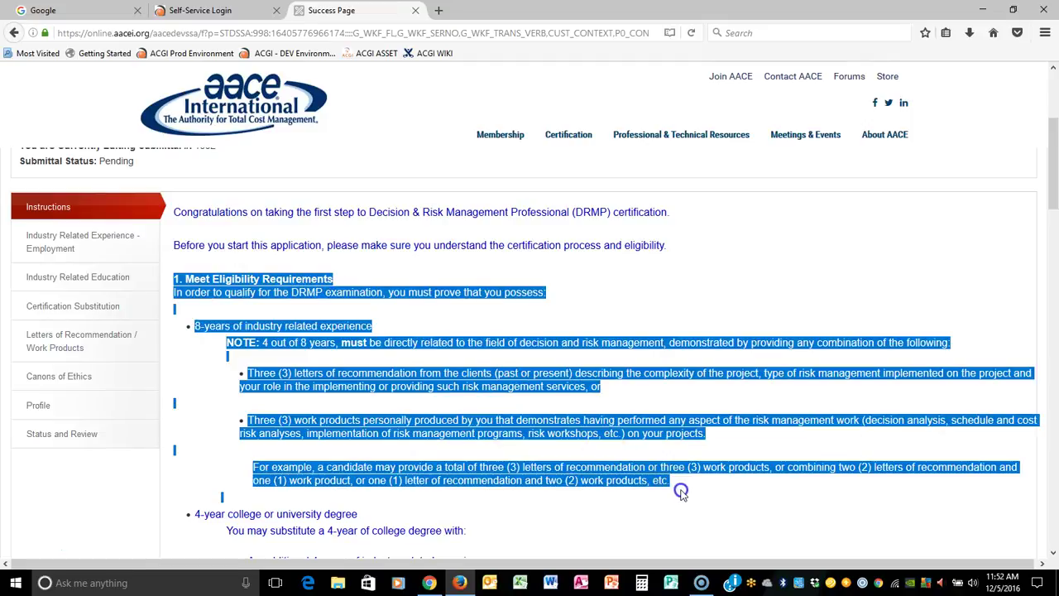
pyautogui.scroll(-6, 739, 315)
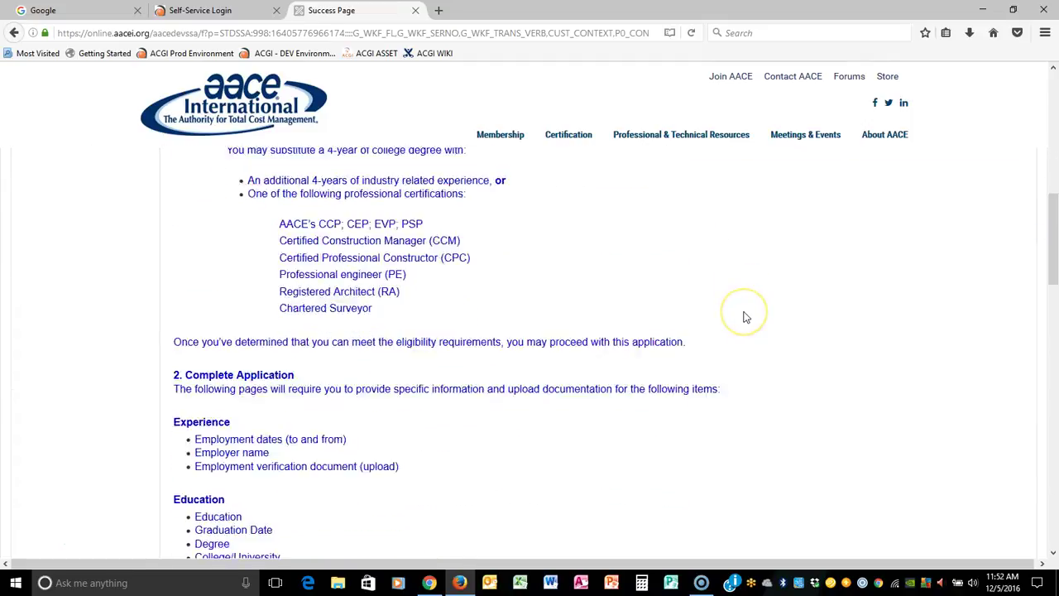
pyautogui.moveTo(173, 301); pyautogui.dragTo(598, 524)
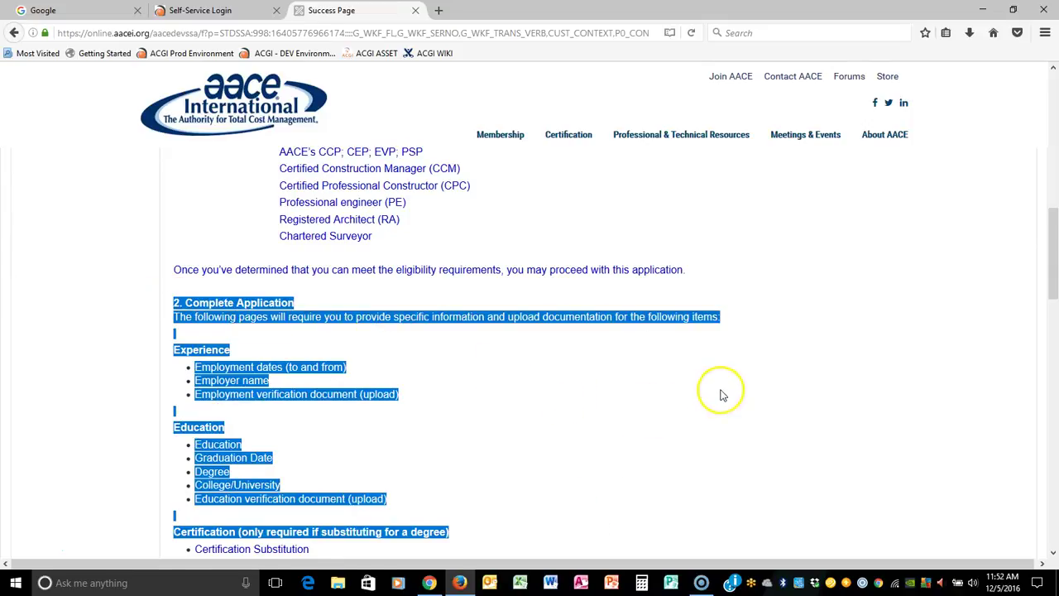
pyautogui.scroll(-2, 722, 395)
pyautogui.scroll(-3, 747, 357)
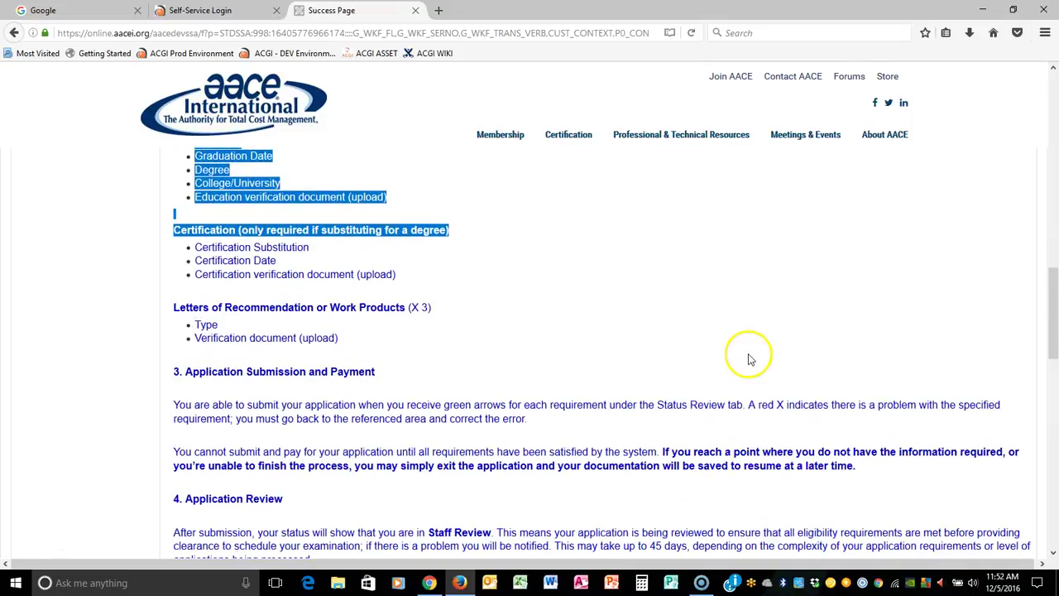
pyautogui.scroll(-4, 747, 299)
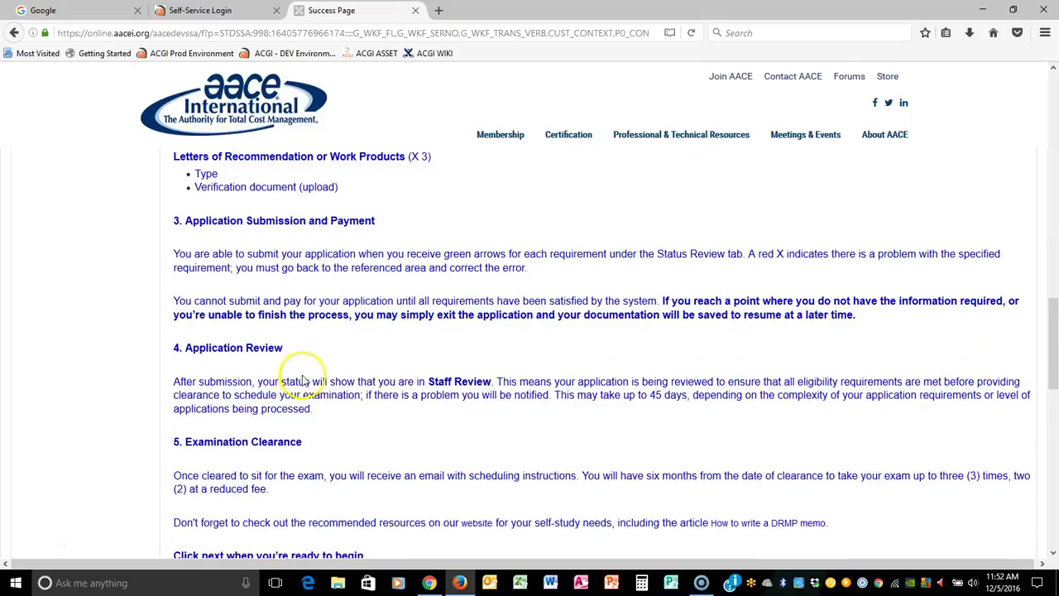
pyautogui.moveTo(168, 347); pyautogui.dragTo(335, 360)
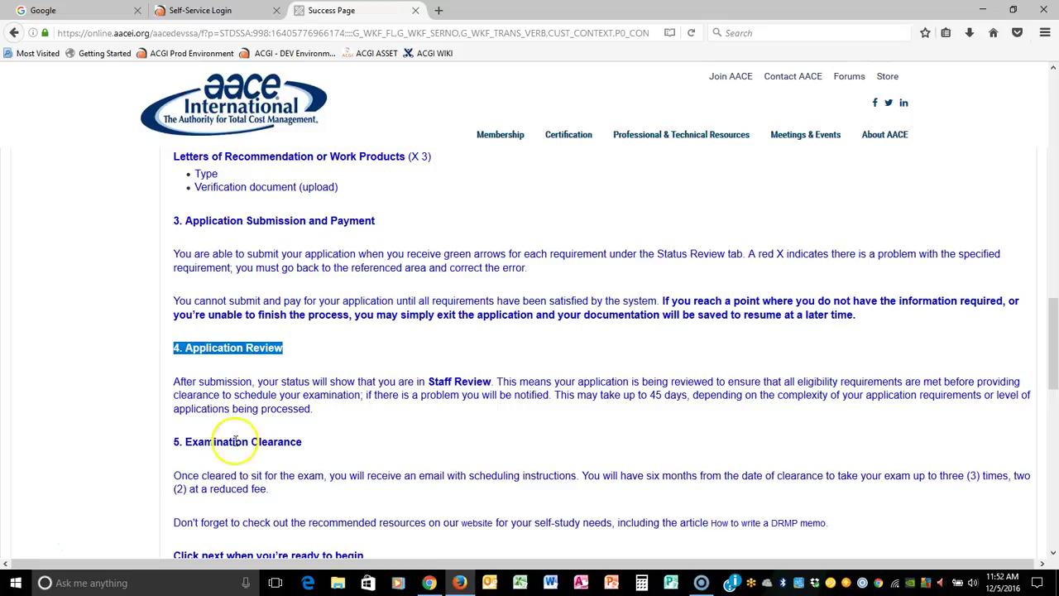
pyautogui.click(180, 442)
pyautogui.moveTo(180, 441); pyautogui.dragTo(311, 445)
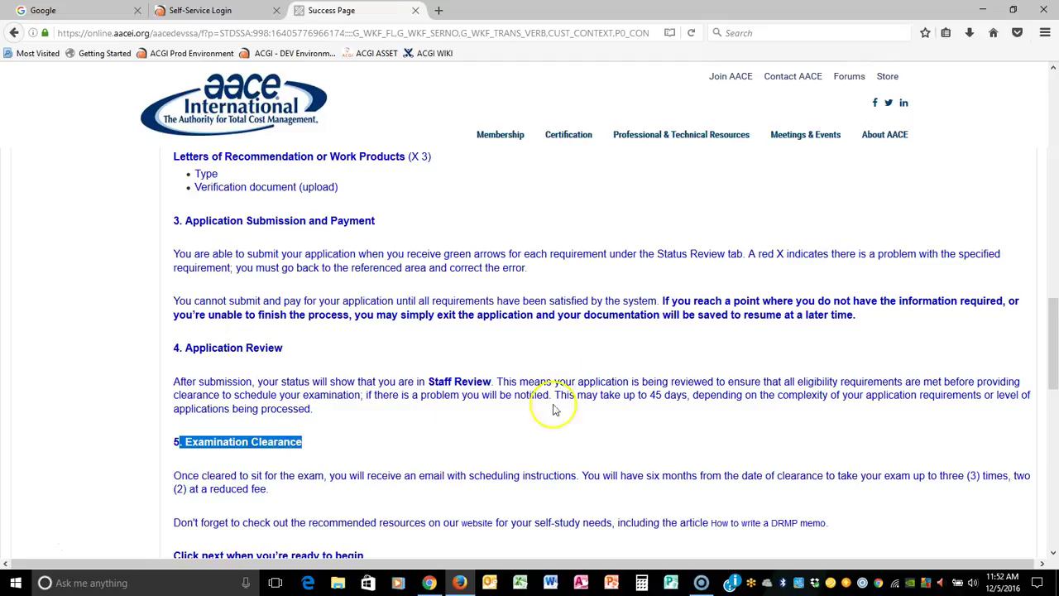
pyautogui.scroll(-2, 603, 381)
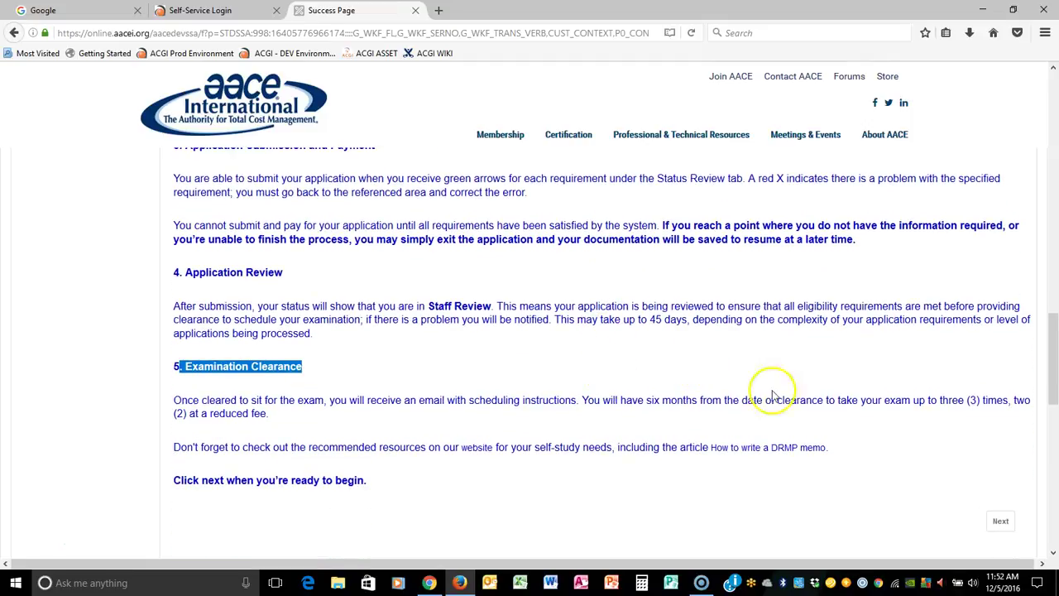
pyautogui.scroll(6, 857, 413)
pyautogui.scroll(15, 857, 414)
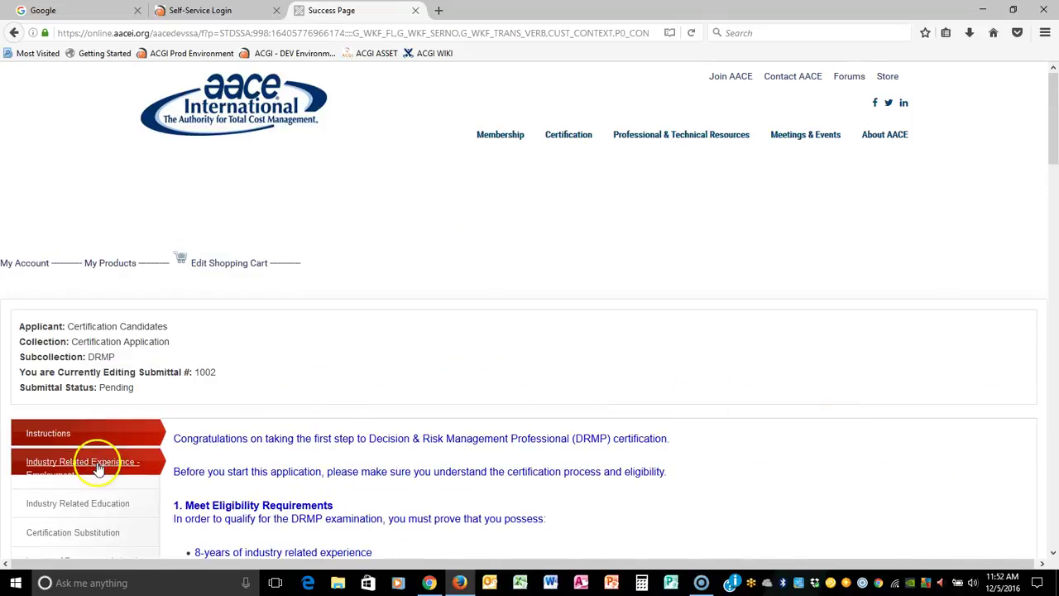
pyautogui.scroll(-4, 350, 419)
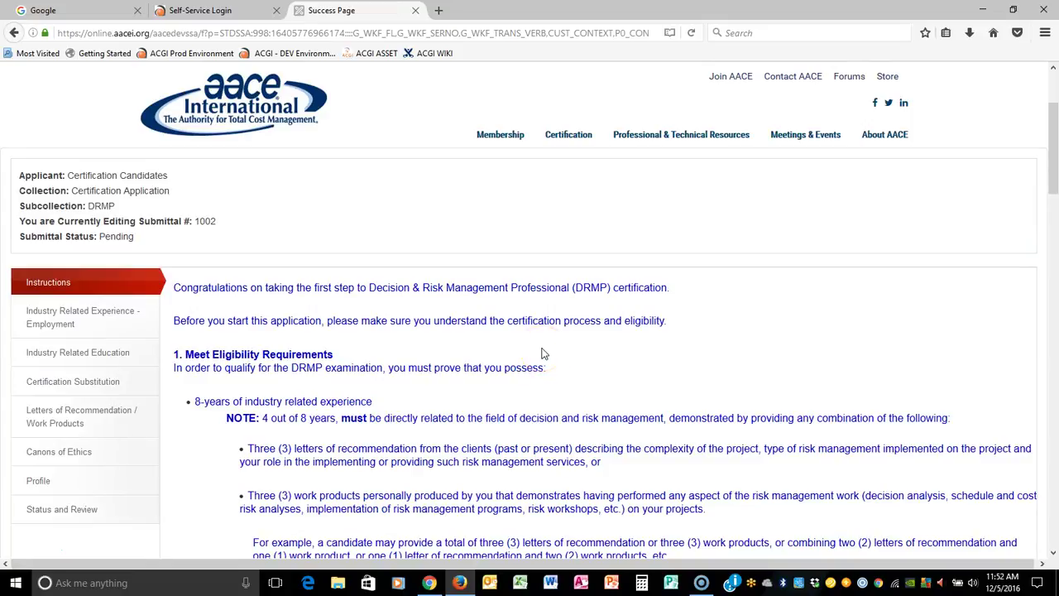
pyautogui.click(84, 317)
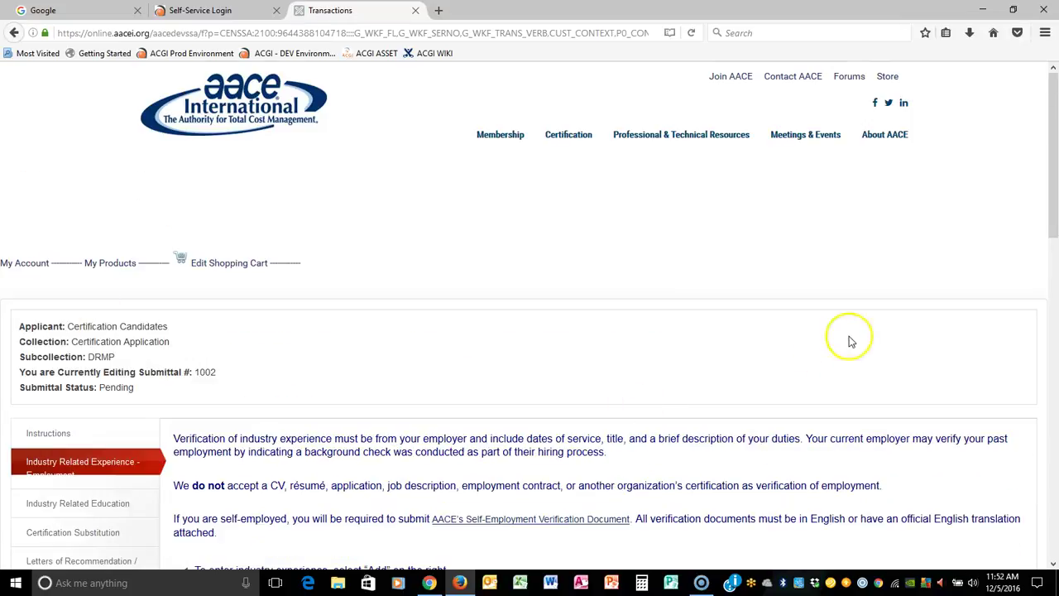
pyautogui.scroll(-2, 786, 240)
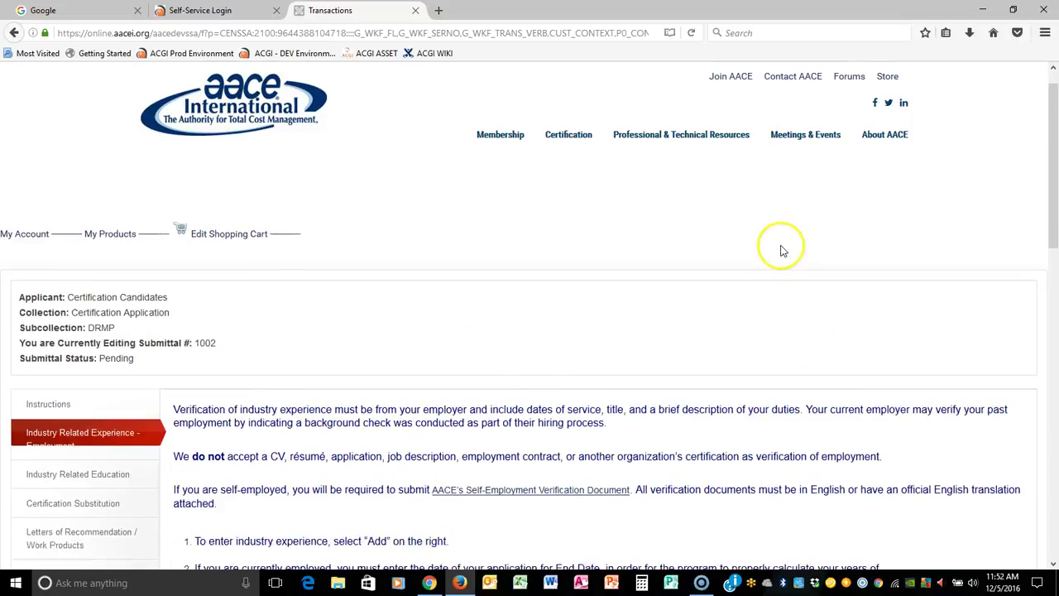
pyautogui.moveTo(20, 314); pyautogui.dragTo(159, 323)
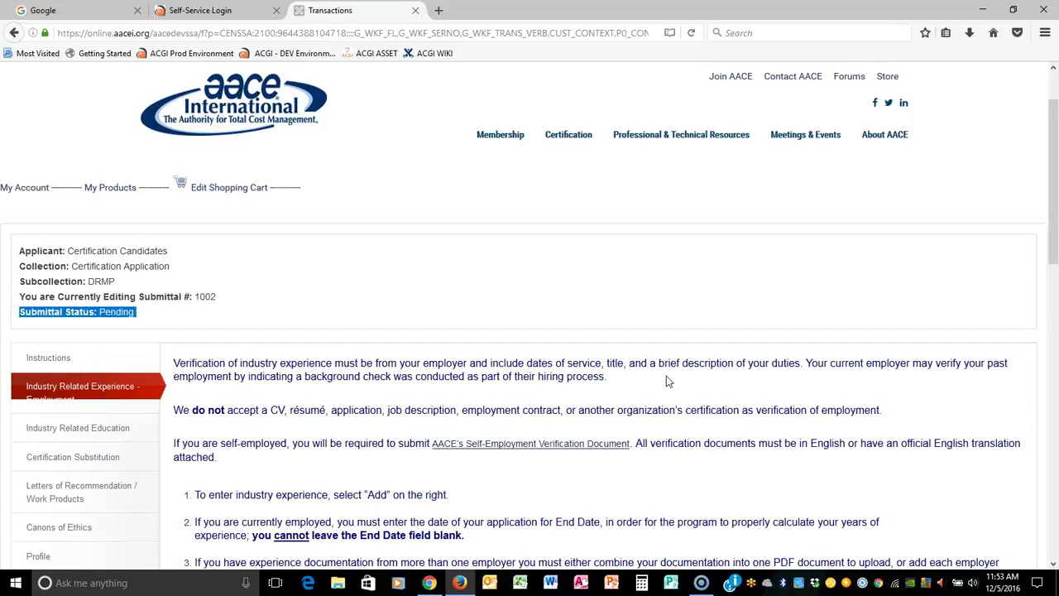
pyautogui.scroll(-2, 700, 348)
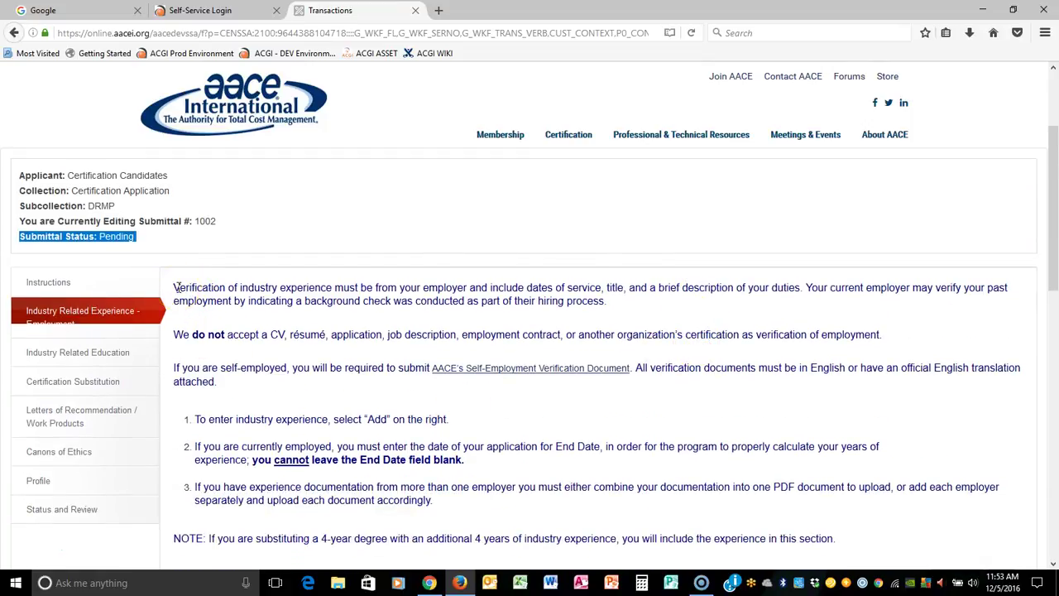
pyautogui.moveTo(175, 287); pyautogui.dragTo(856, 546)
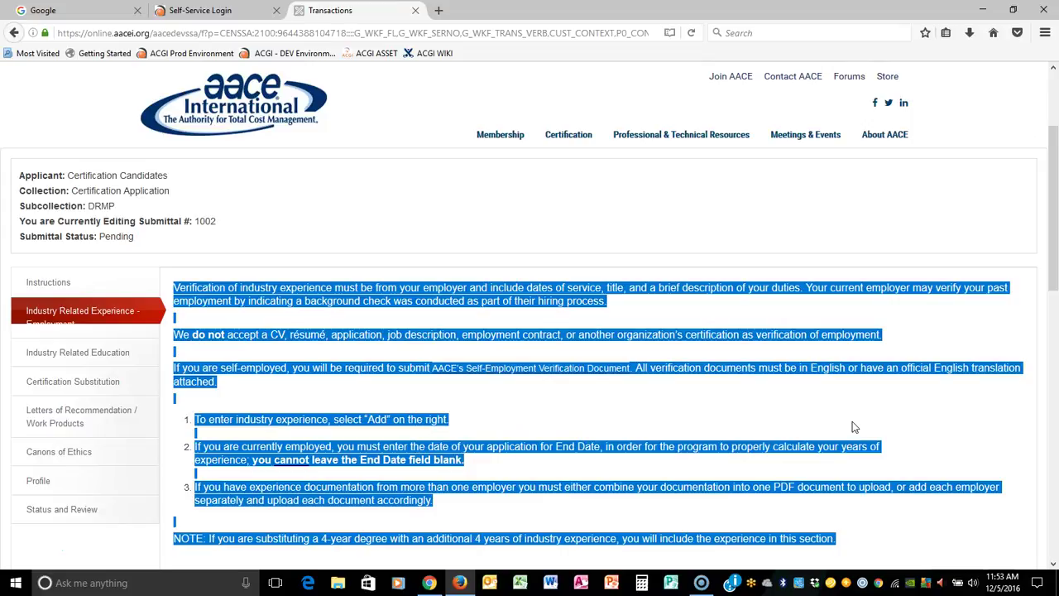
pyautogui.scroll(-5, 855, 427)
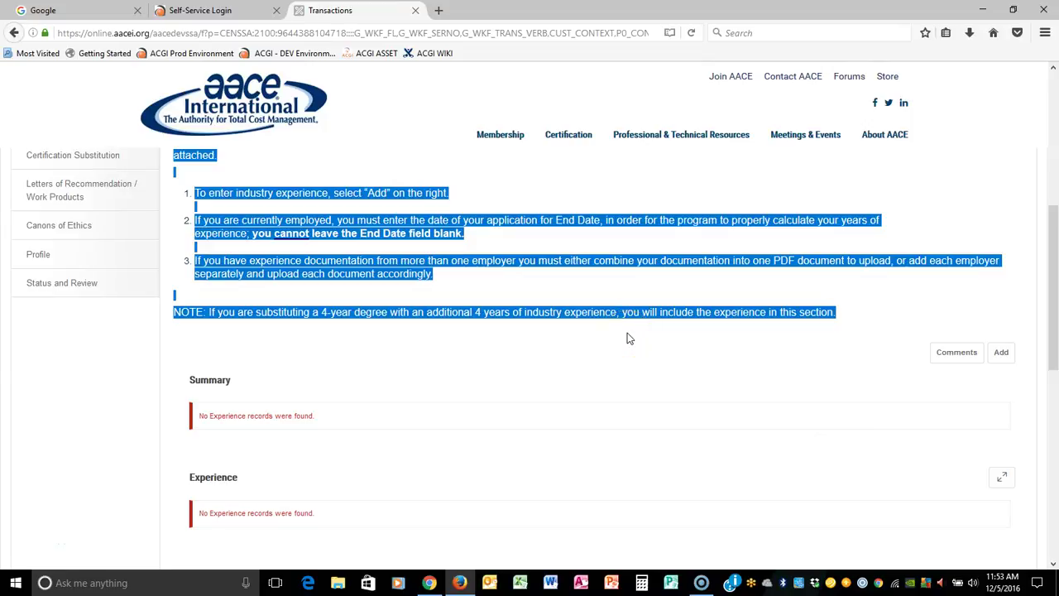
pyautogui.scroll(2, 627, 339)
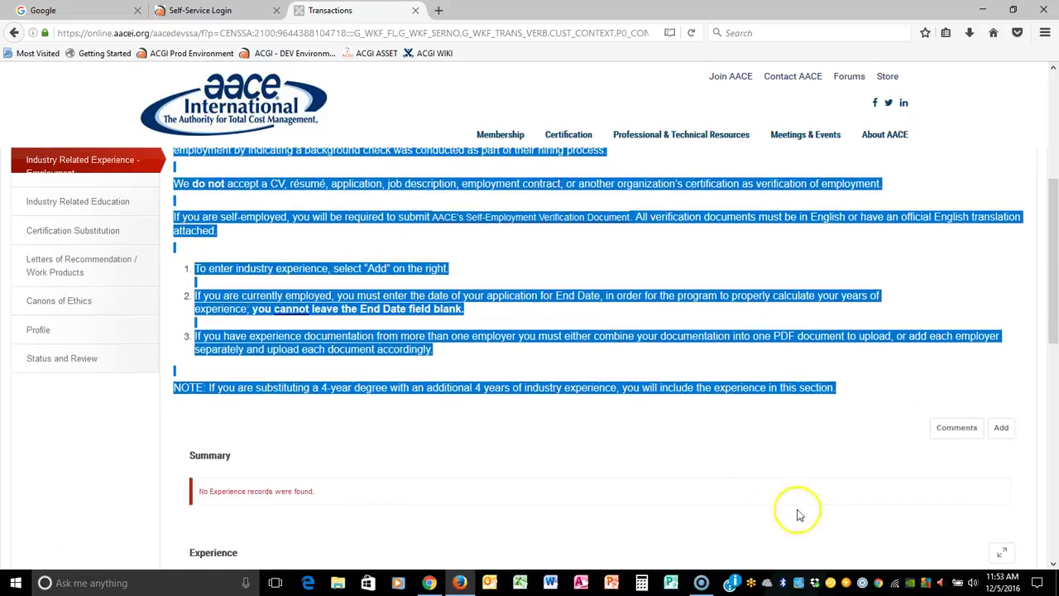
# Step: Add an Experience record dated 5/1/1989 to 12/5/2016
pyautogui.click(1003, 432)
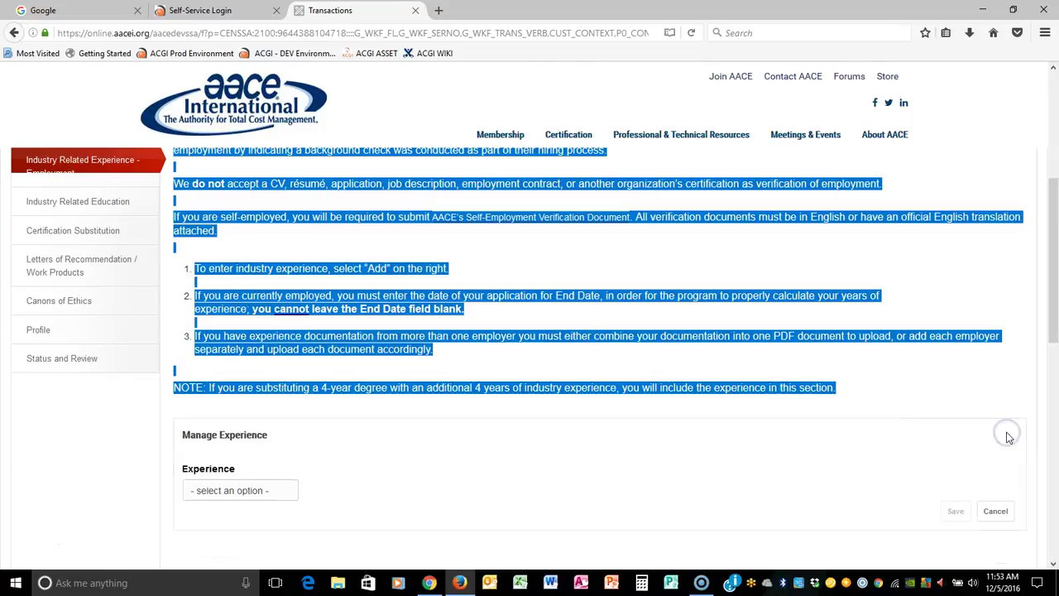
pyautogui.click(286, 490)
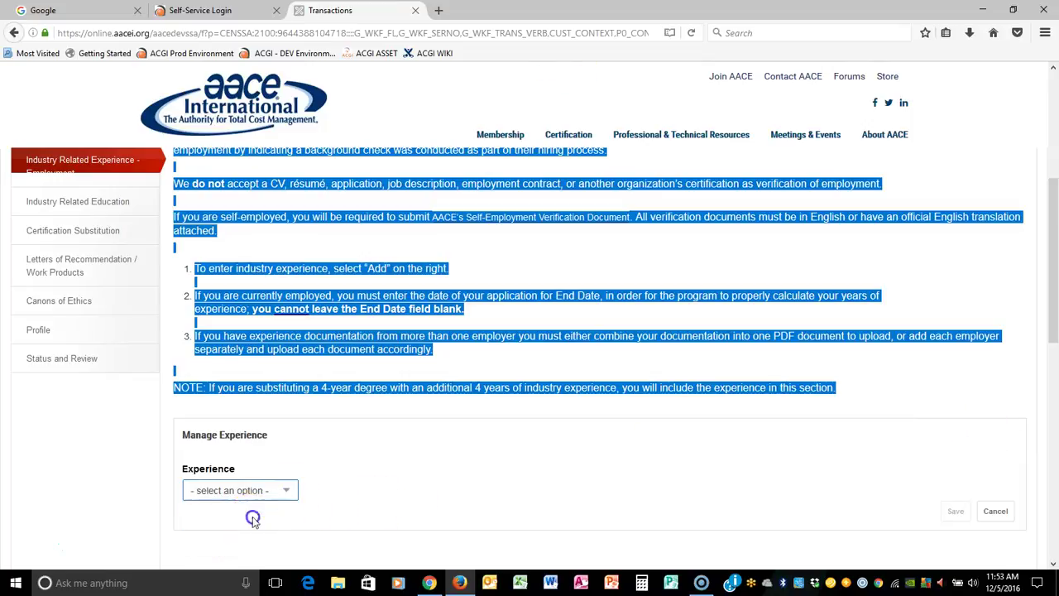
pyautogui.click(253, 521)
pyautogui.scroll(-5, 491, 407)
pyautogui.click(212, 307)
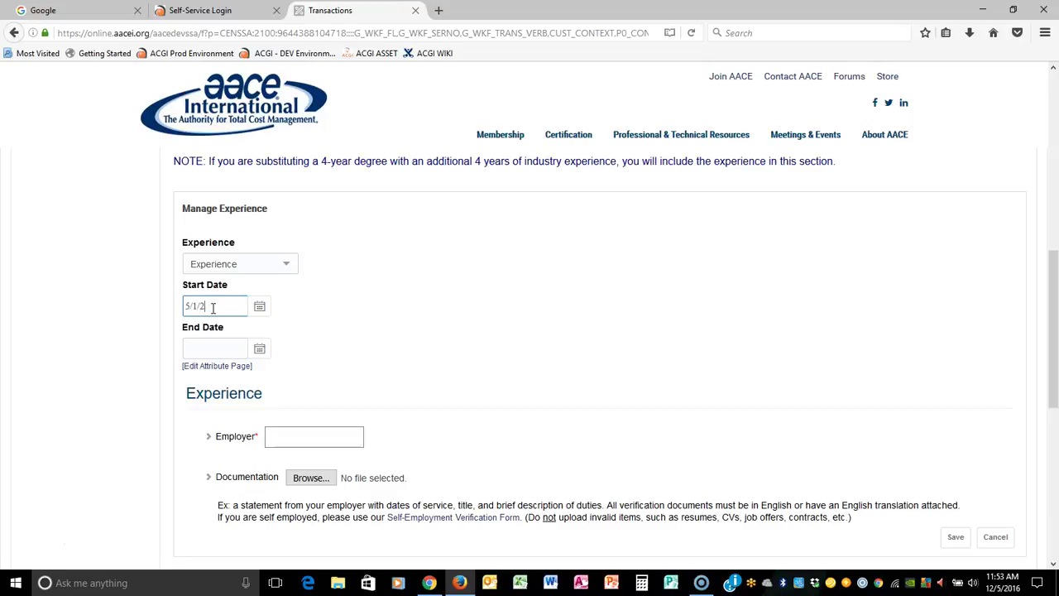
pyautogui.write('5/1/201')
pyautogui.press('BackSpace')
pyautogui.press('BackSpace')
pyautogui.press('BackSpace')
pyautogui.write('1989')
pyautogui.press('Tab')
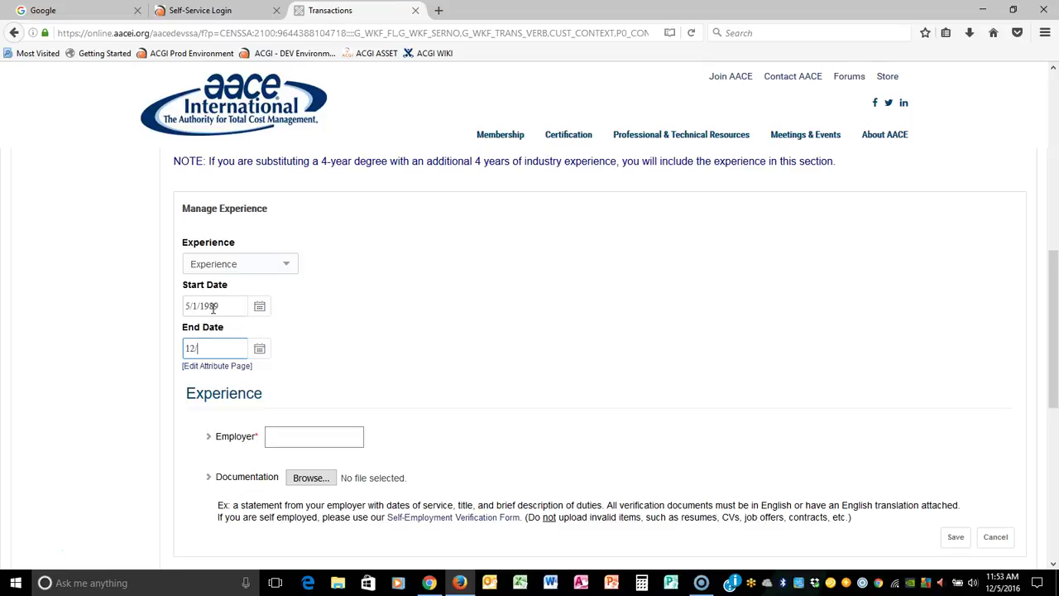
pyautogui.write('12/5/2016')
# Step: Enter employer AACE, upload Certification Letterhead.png, and save the entry
pyautogui.click(343, 433)
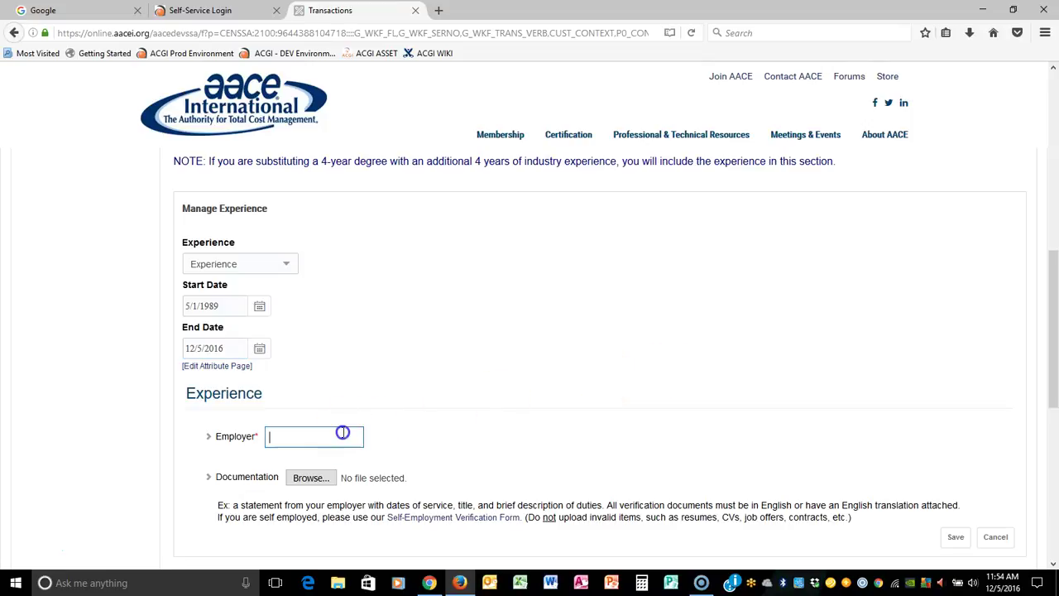
pyautogui.write('AACE')
pyautogui.press('Tab')
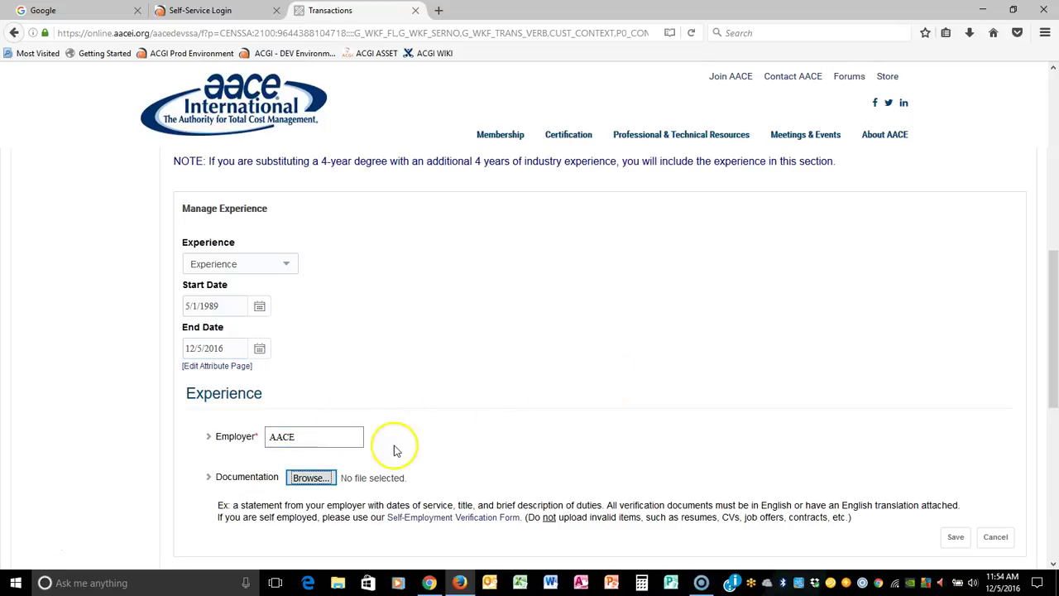
pyautogui.click(310, 477)
pyautogui.click(368, 252)
pyautogui.click(743, 494)
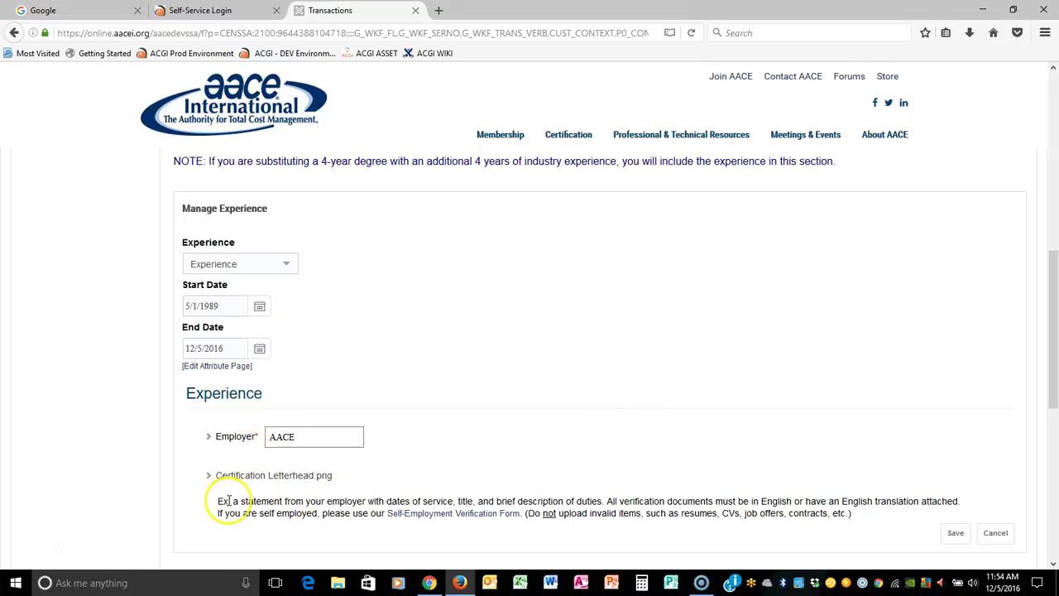
pyautogui.moveTo(233, 501); pyautogui.dragTo(602, 503)
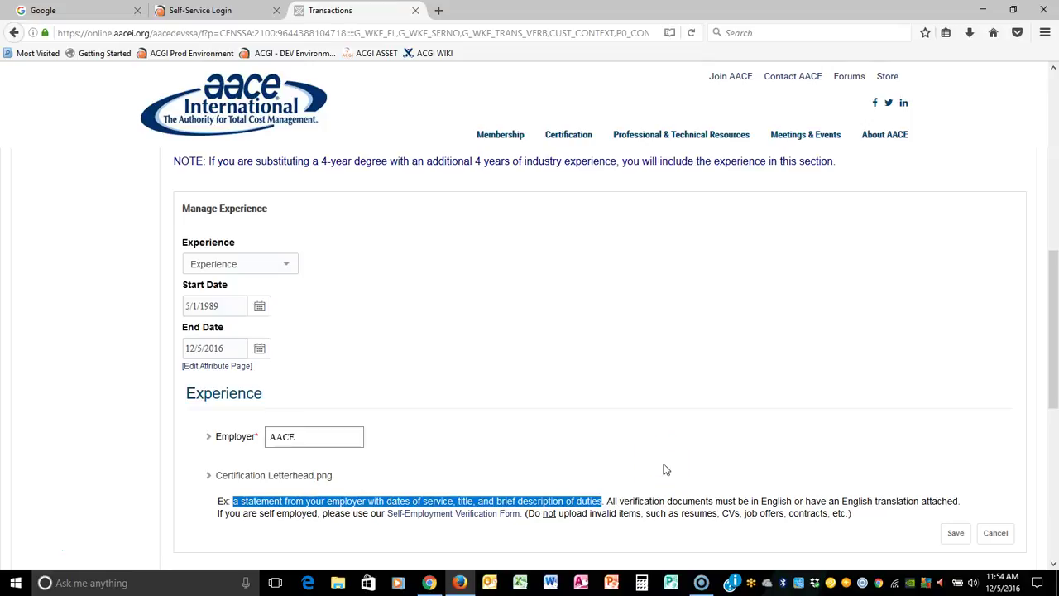
pyautogui.click(946, 535)
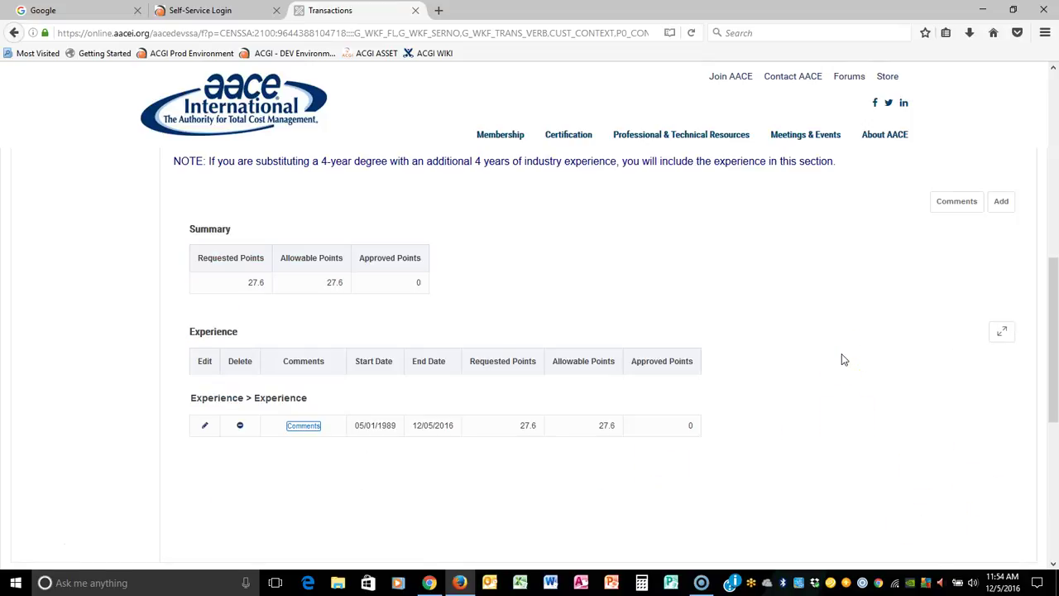
# Step: Check the experience summary: 27.6 requested, 27.6 allowable and 0 approved points
pyautogui.doubleClick(258, 282)
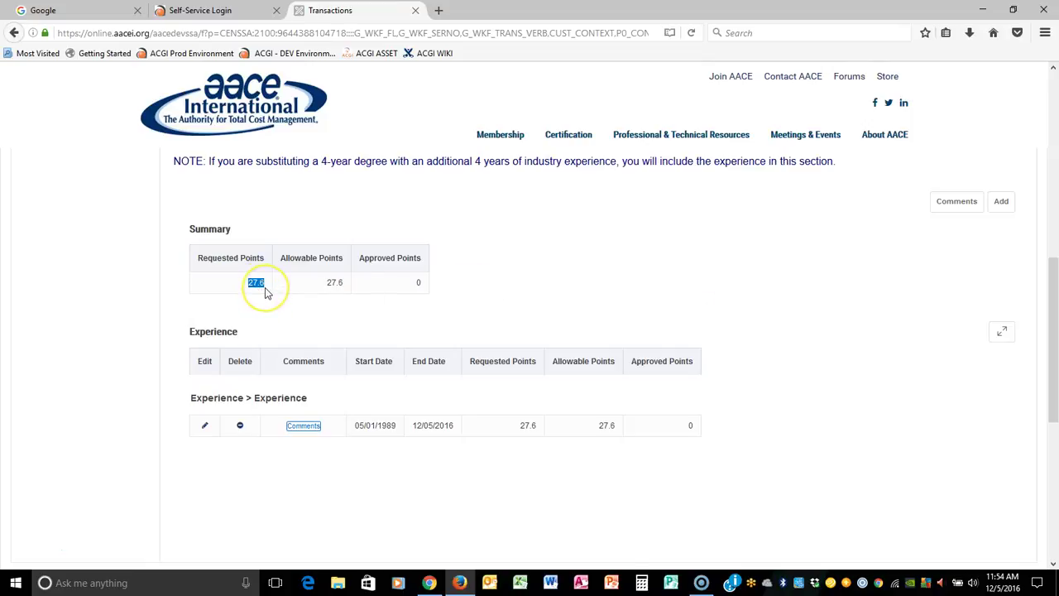
pyautogui.click(417, 285)
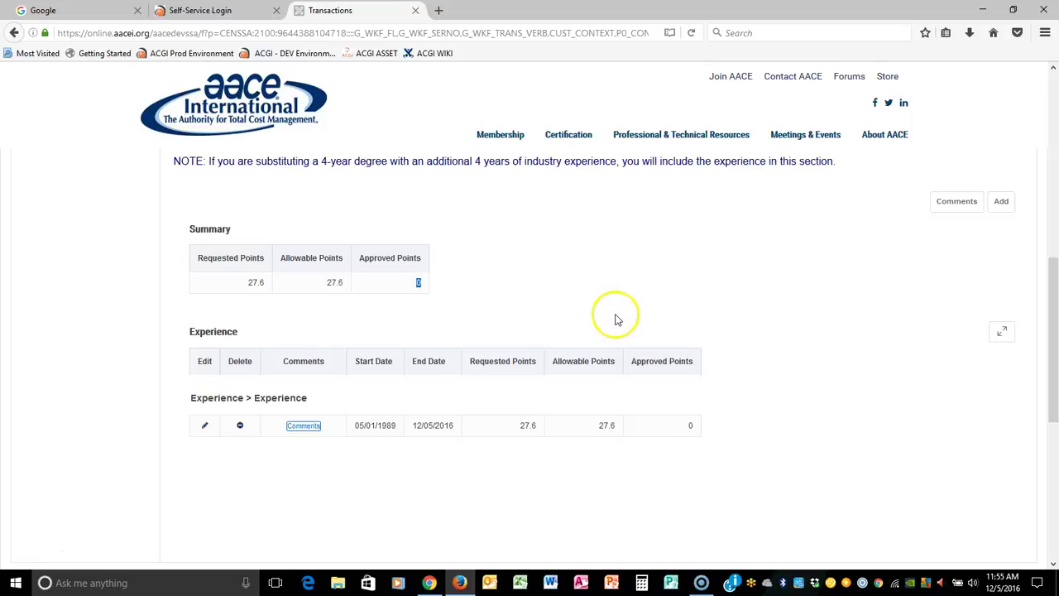
pyautogui.moveTo(248, 285); pyautogui.dragTo(267, 286)
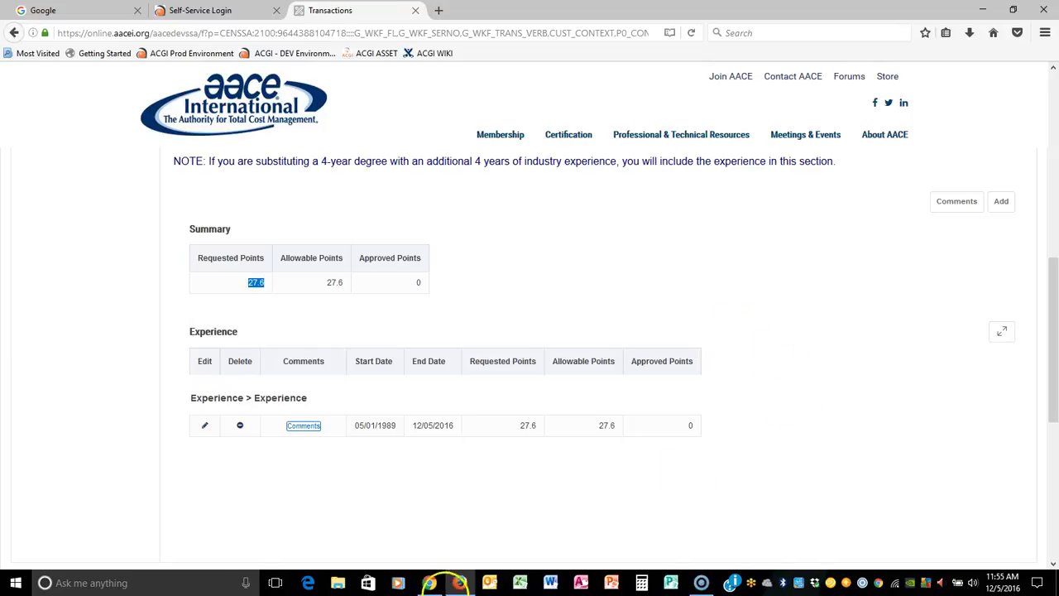
# Step: Change the experience start date to 05/01/1999 and save, dropping points to 17.6
pyautogui.click(206, 425)
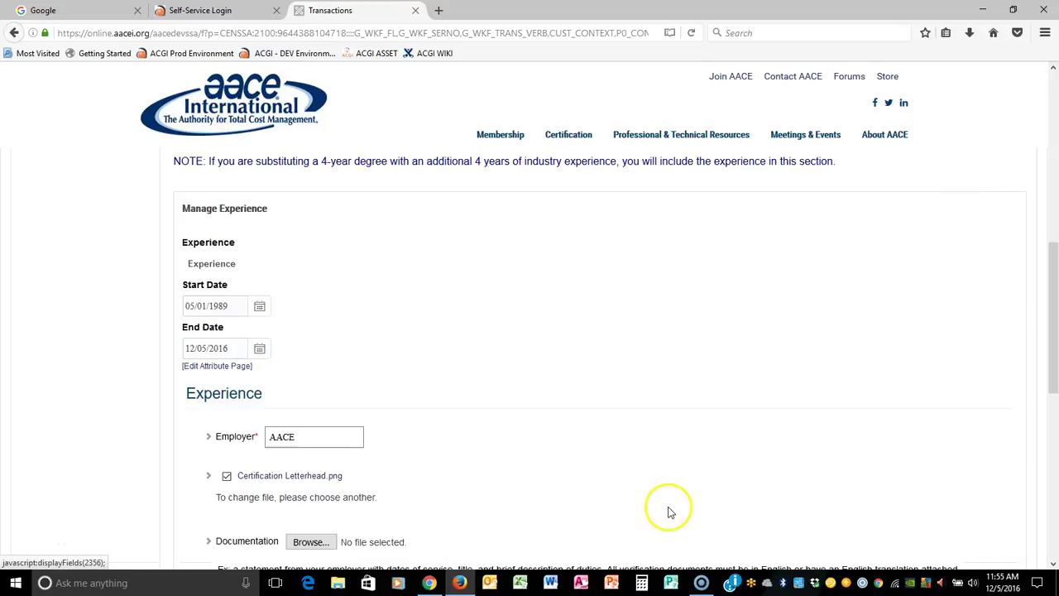
pyautogui.scroll(-5, 693, 388)
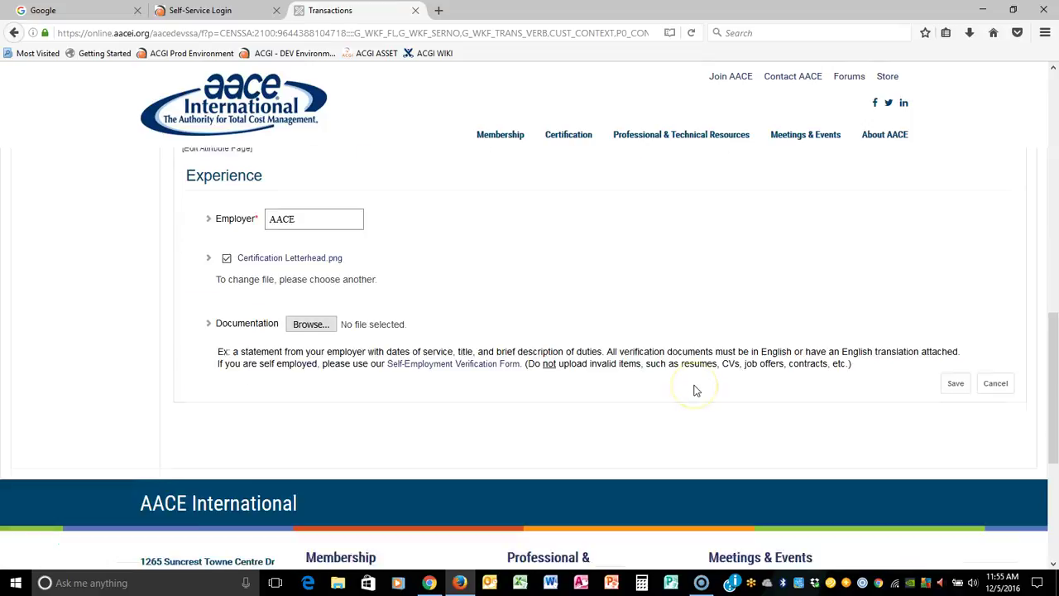
pyautogui.scroll(3, 693, 389)
pyautogui.click(237, 228)
pyautogui.press('BackSpace')
pyautogui.press('BackSpace')
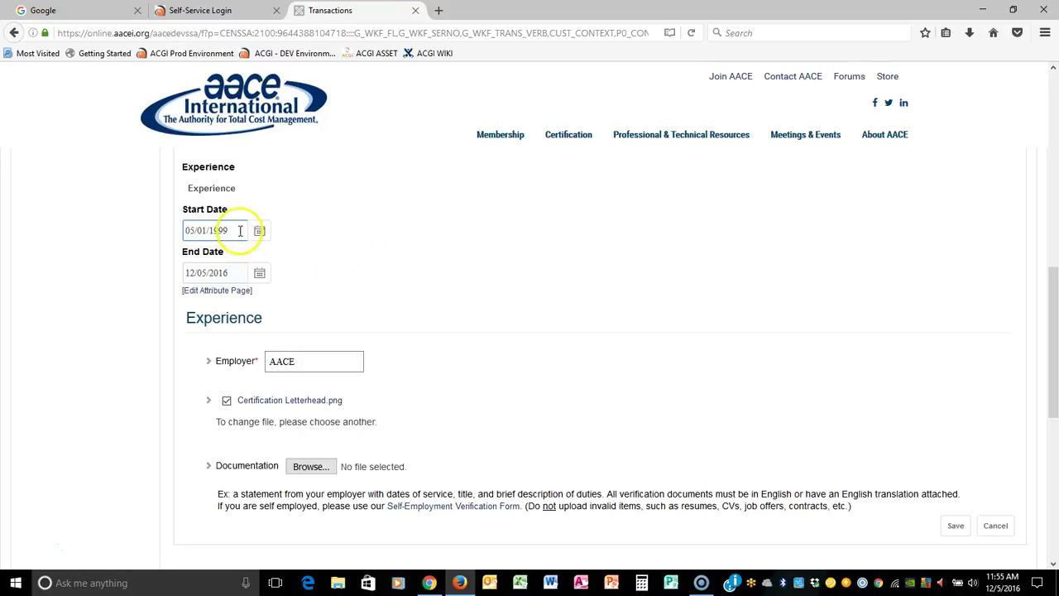
pyautogui.click(955, 525)
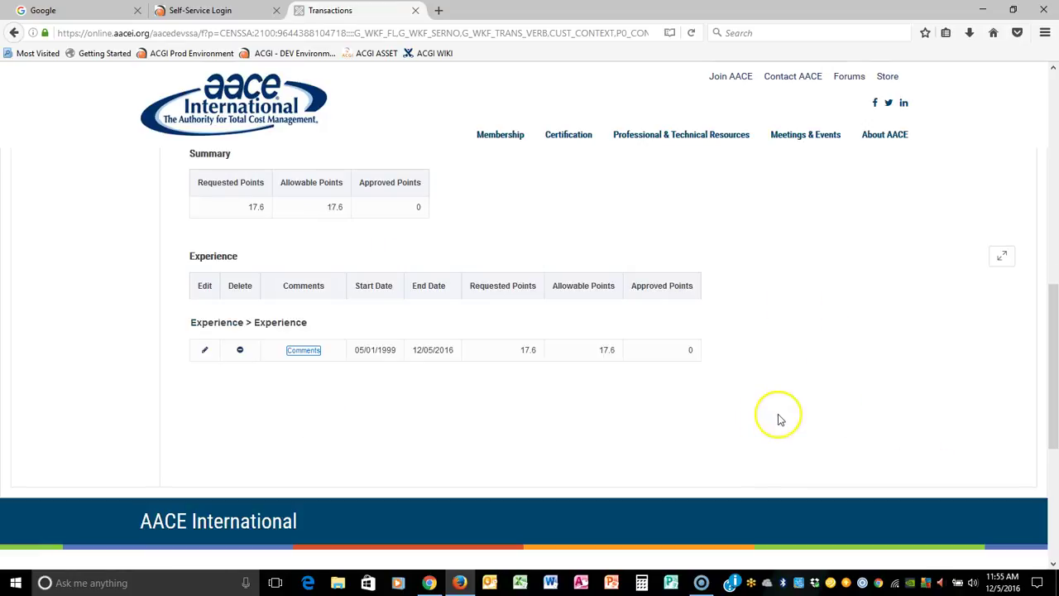
pyautogui.moveTo(250, 207); pyautogui.dragTo(266, 211)
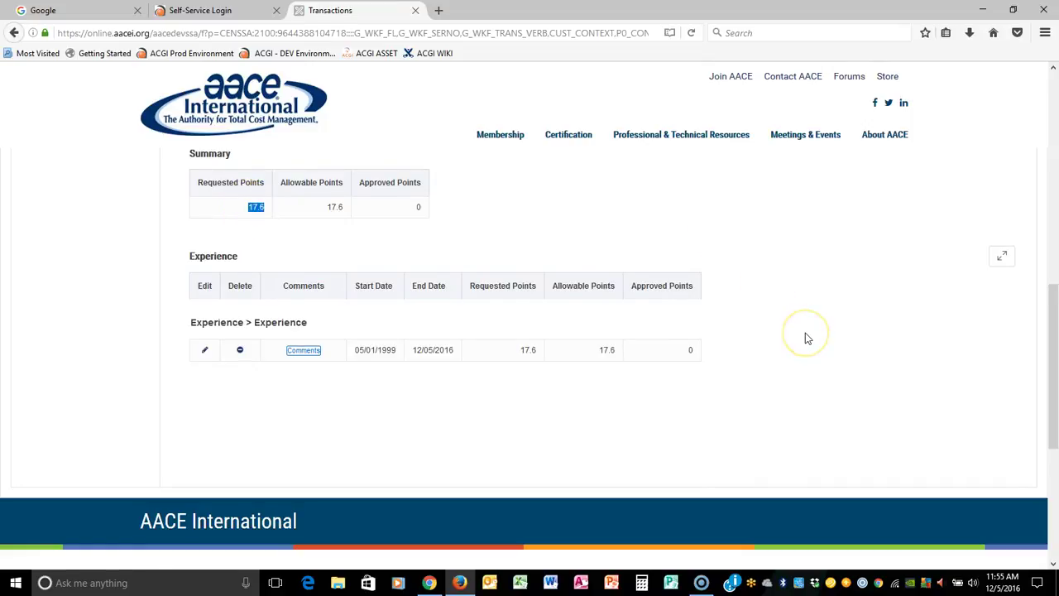
pyautogui.scroll(3, 807, 337)
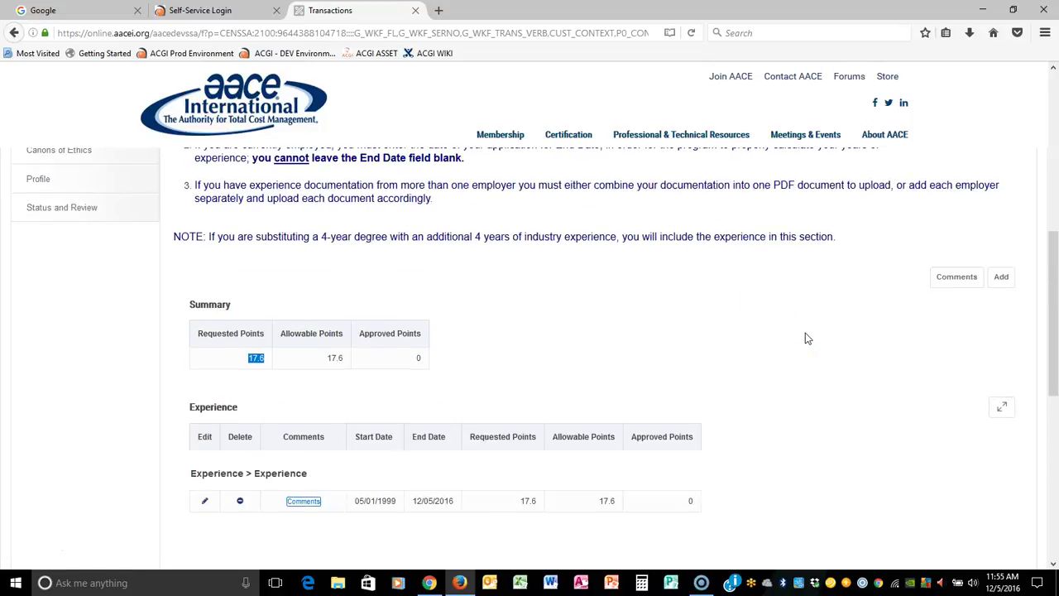
pyautogui.click(1002, 281)
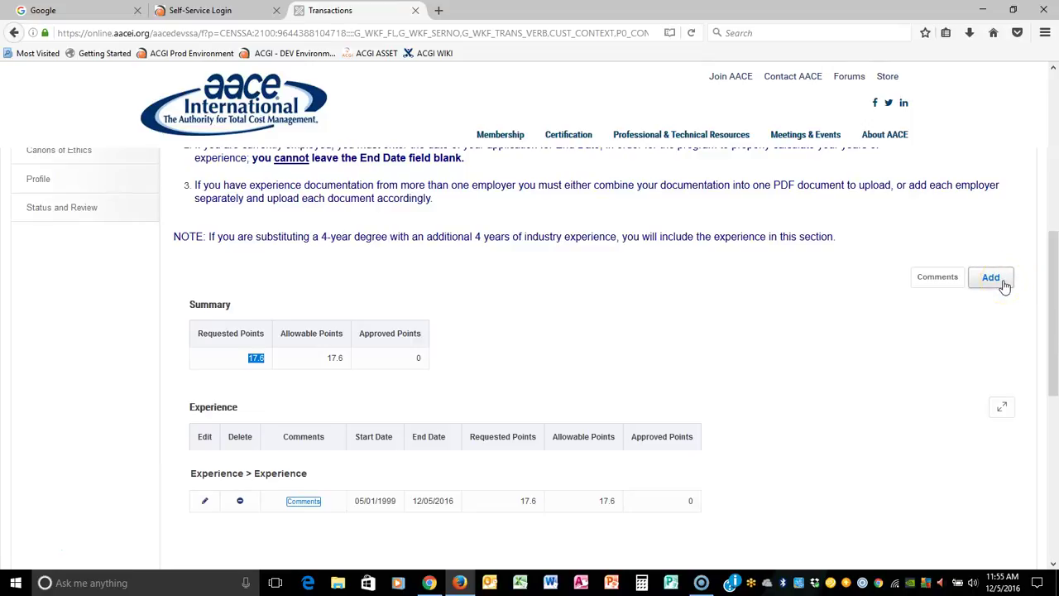
pyautogui.moveTo(273, 368); pyautogui.dragTo(249, 367)
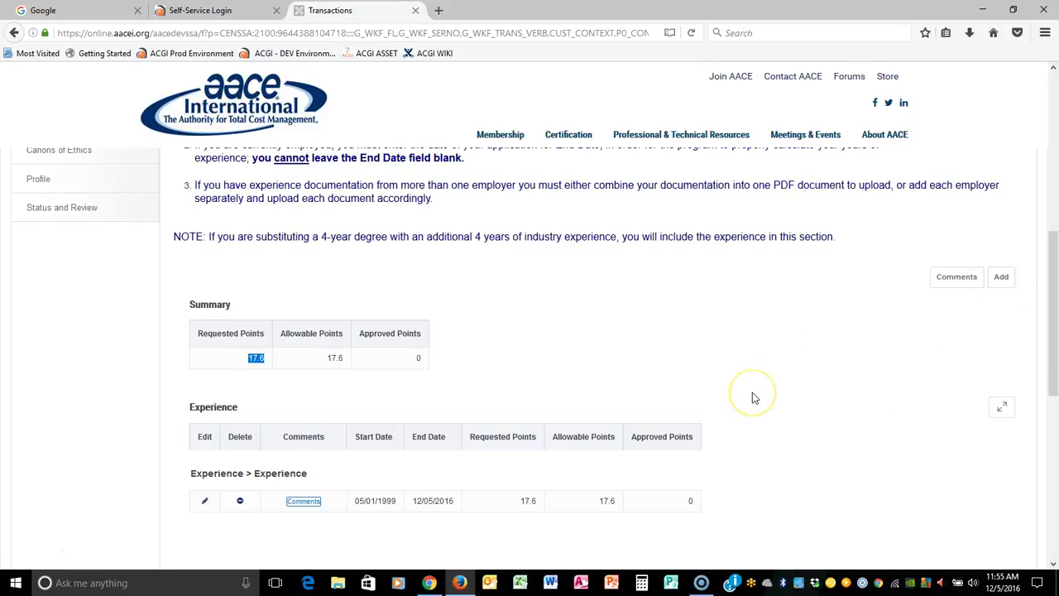
pyautogui.doubleClick(190, 303)
pyautogui.moveTo(479, 365); pyautogui.dragTo(657, 361)
pyautogui.scroll(1, 659, 368)
pyautogui.scroll(4, 659, 368)
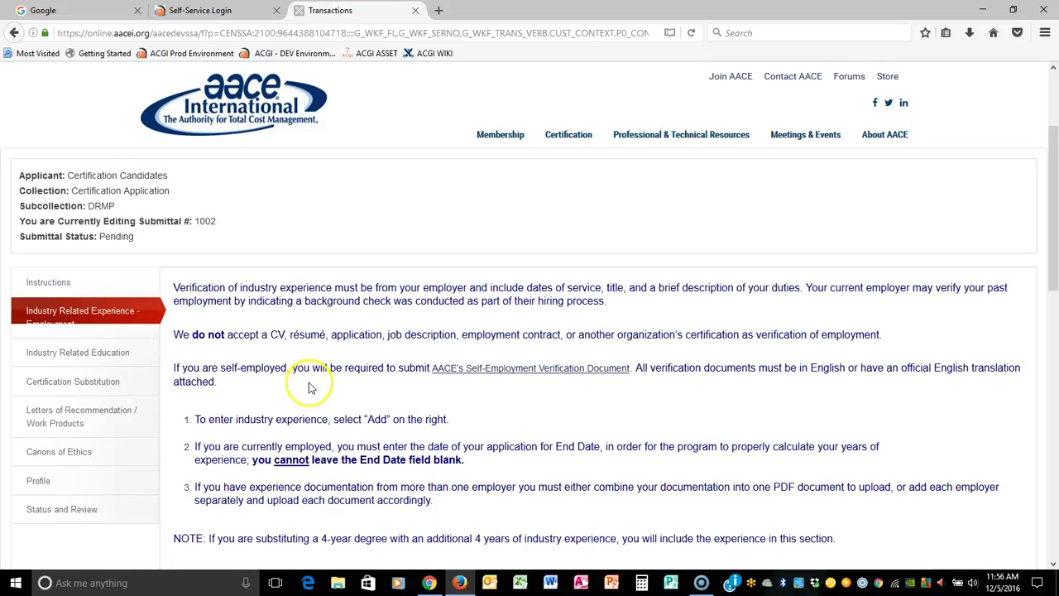
pyautogui.click(114, 355)
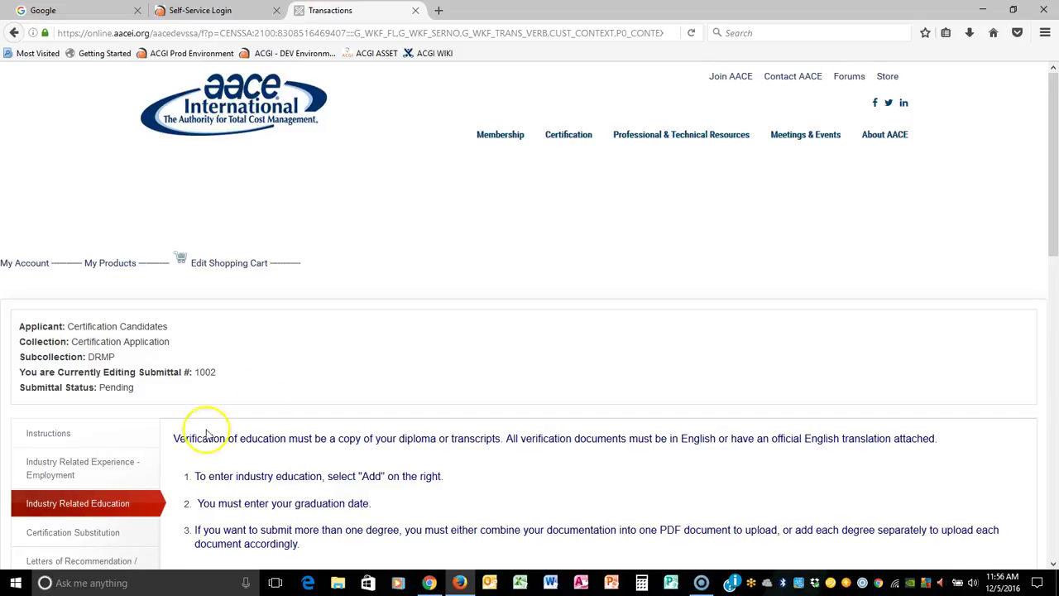
# Step: Add a 4 year degree education record with graduation date 5/1/2014
pyautogui.moveTo(175, 439); pyautogui.dragTo(700, 544)
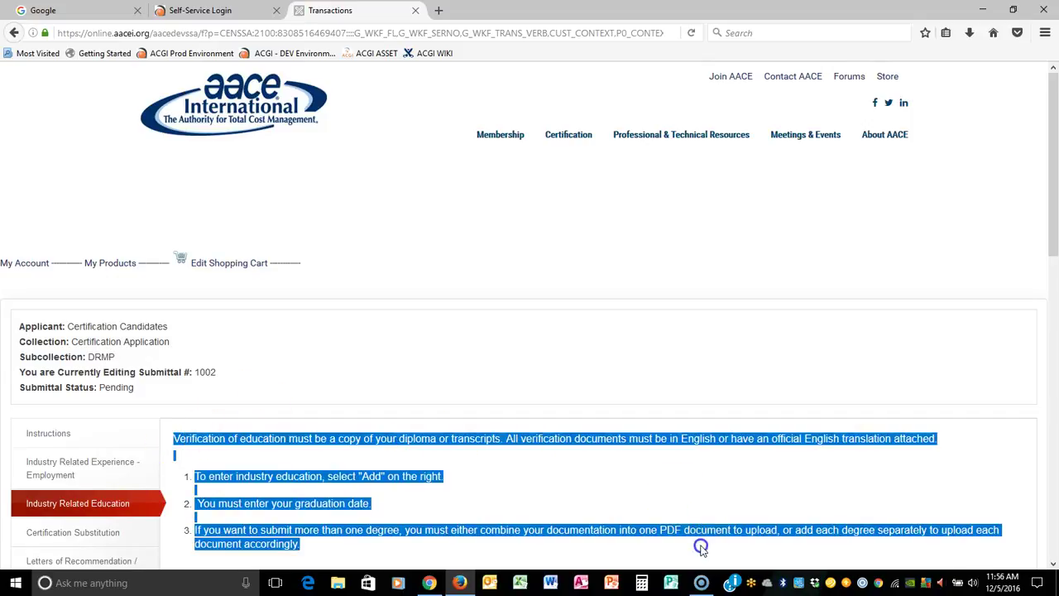
pyautogui.scroll(-3, 789, 502)
pyautogui.scroll(1, 662, 362)
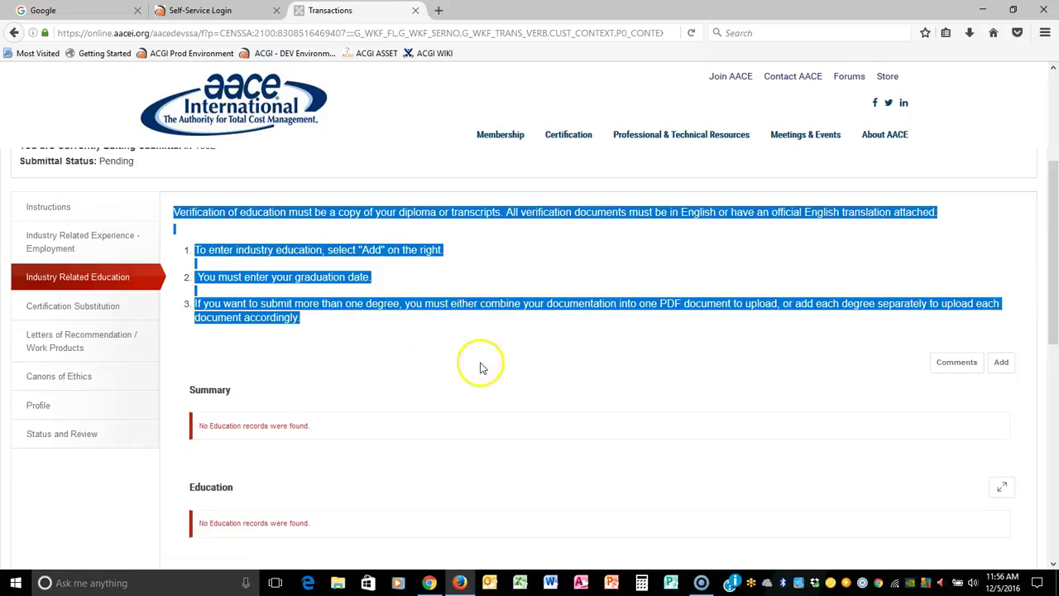
pyautogui.click(991, 363)
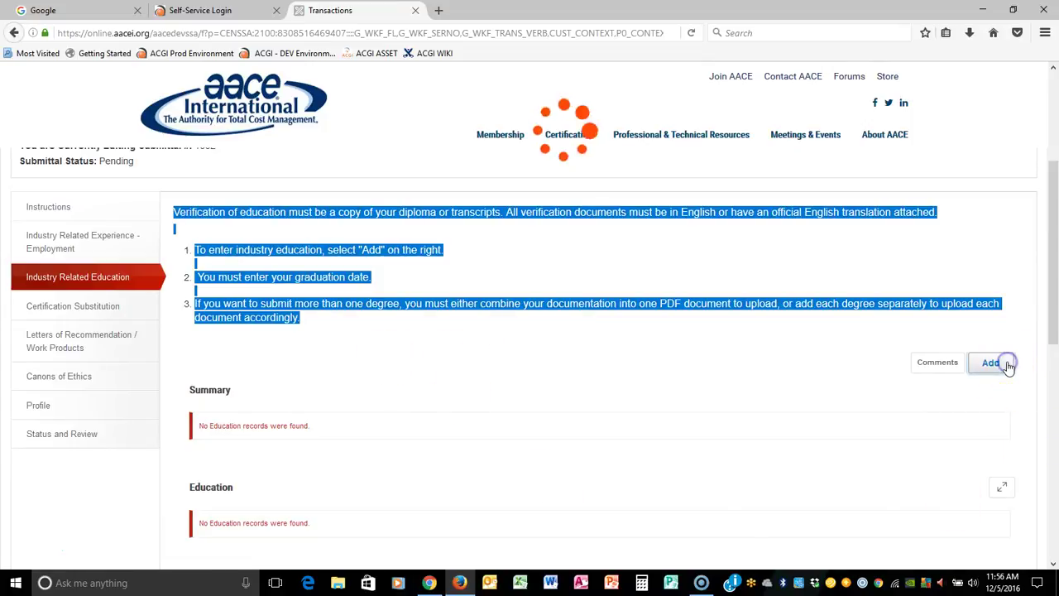
pyautogui.click(294, 425)
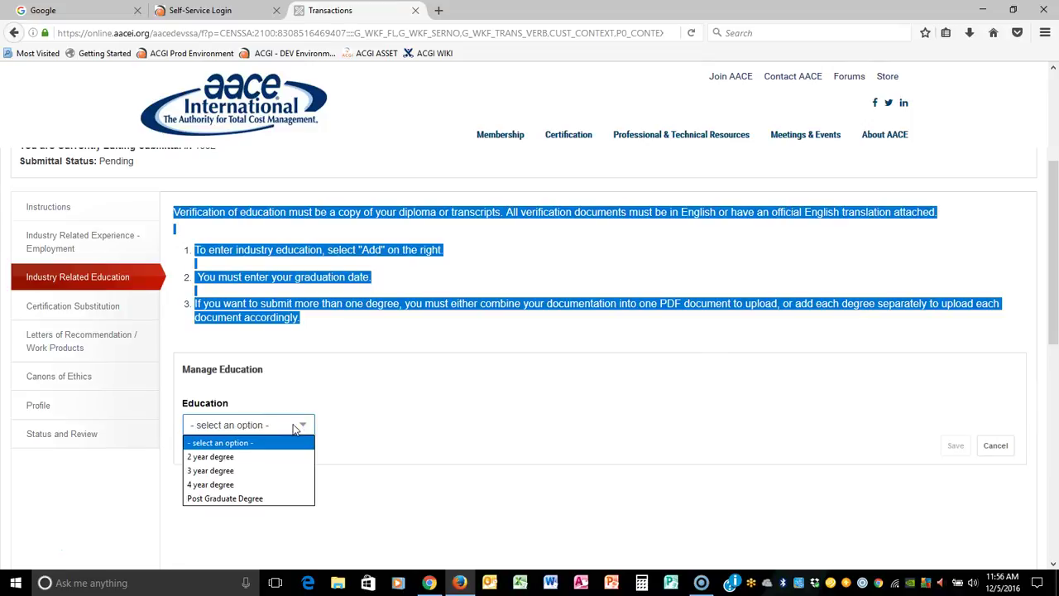
pyautogui.click(236, 484)
pyautogui.click(224, 468)
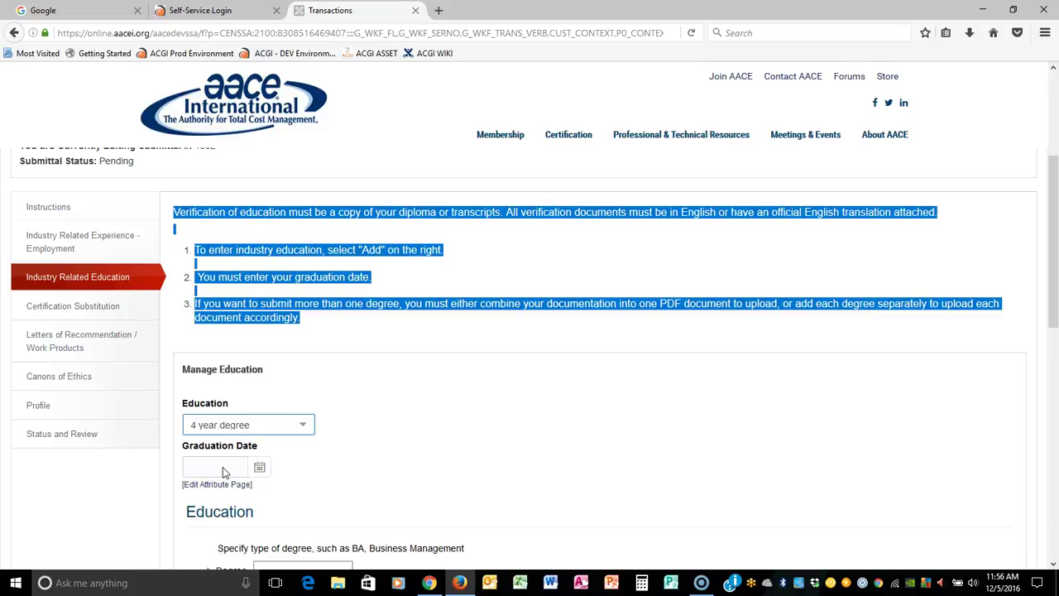
pyautogui.click(222, 467)
pyautogui.write('5')
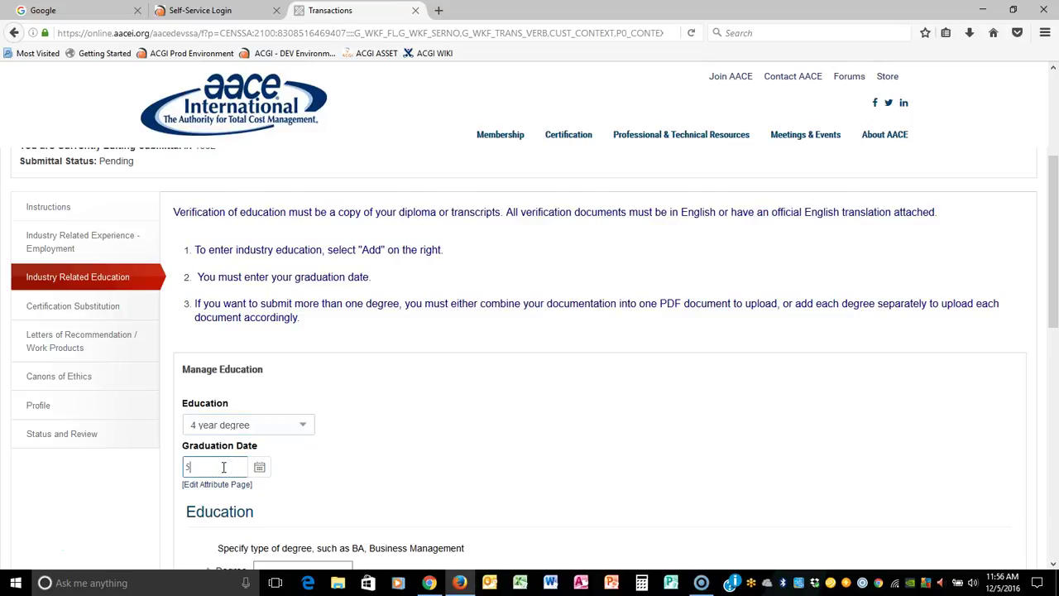
pyautogui.write('/1/2014')
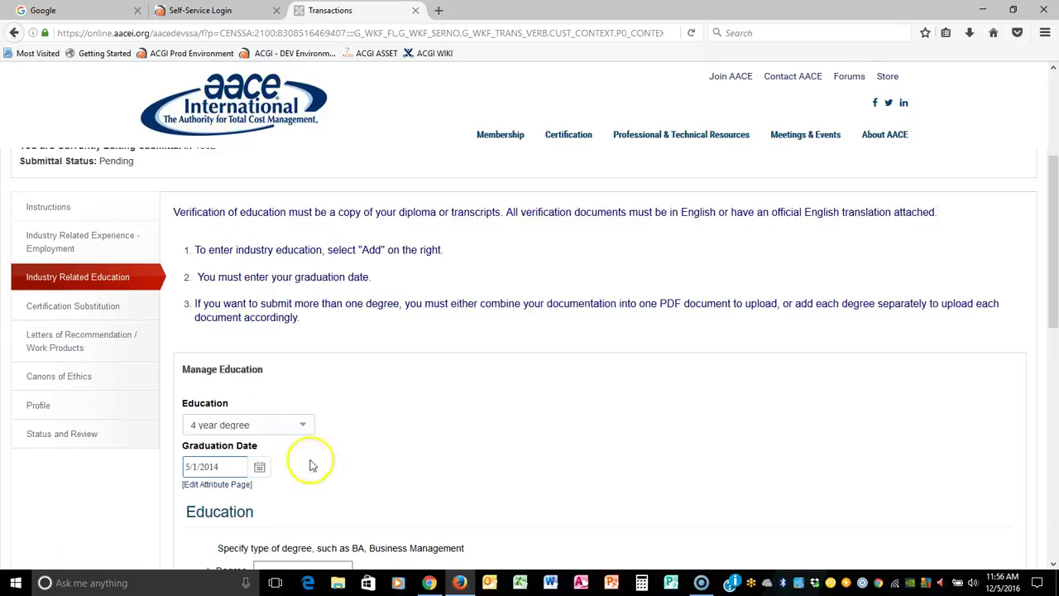
# Step: Enter degree BA from college WVU and upload AACELetterhead.pdf as documentation
pyautogui.scroll(-3, 331, 525)
pyautogui.click(288, 418)
pyautogui.write('V')
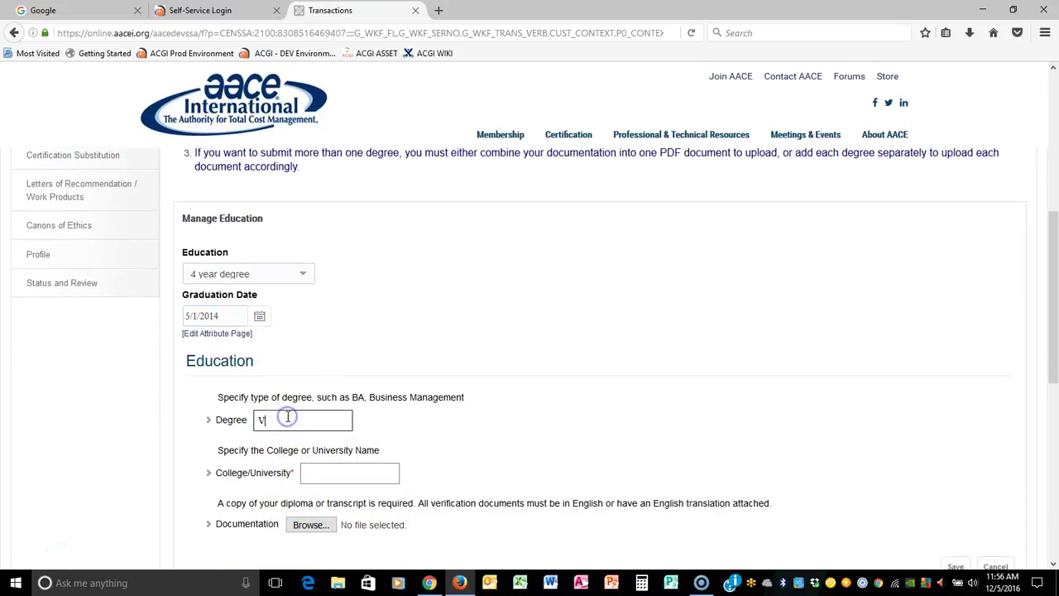
pyautogui.click(333, 482)
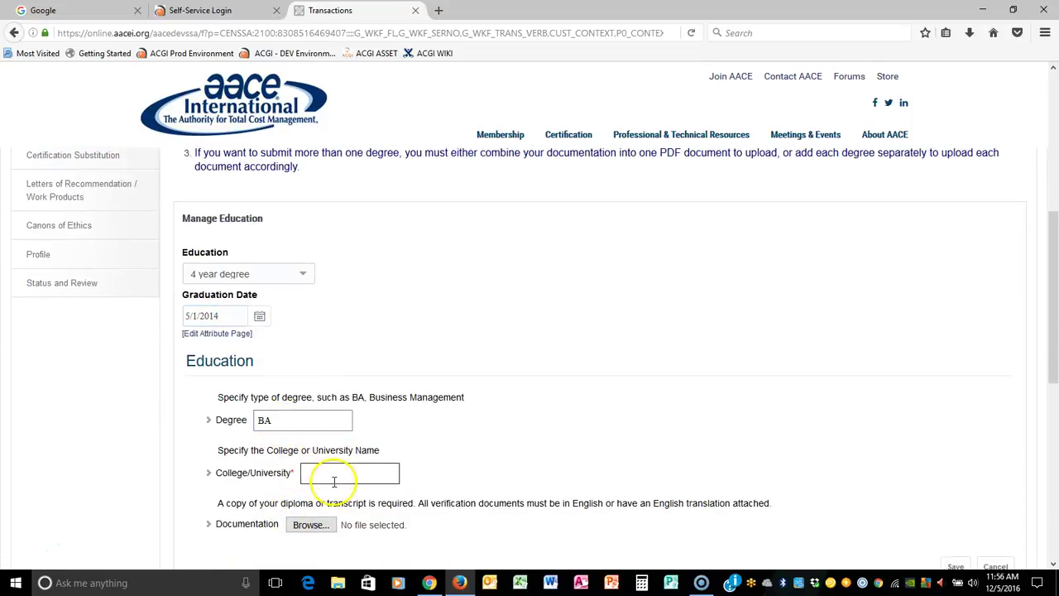
pyautogui.write('WVU')
pyautogui.press('Tab')
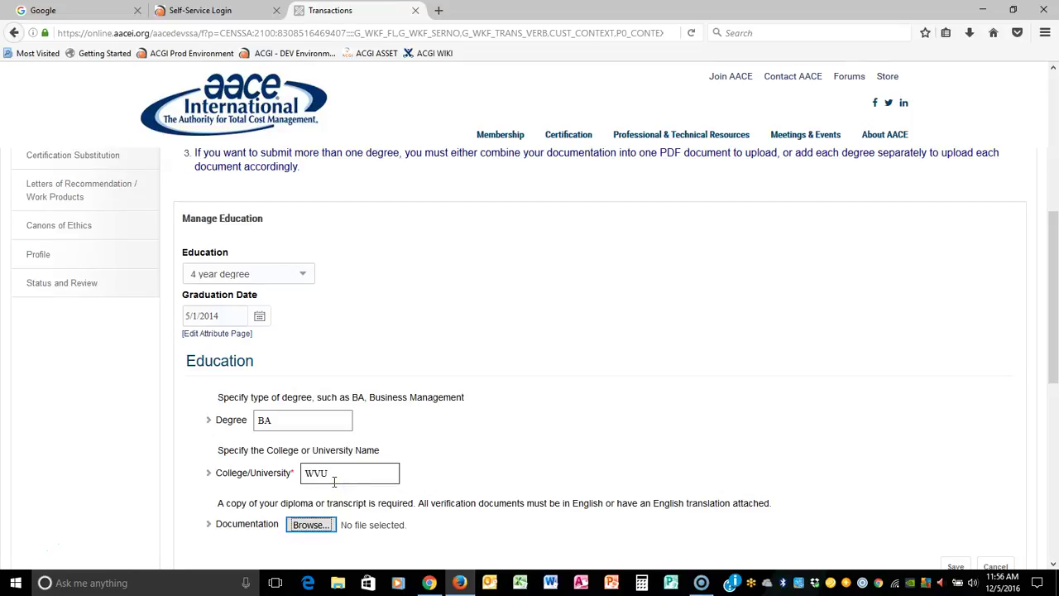
pyautogui.click(310, 525)
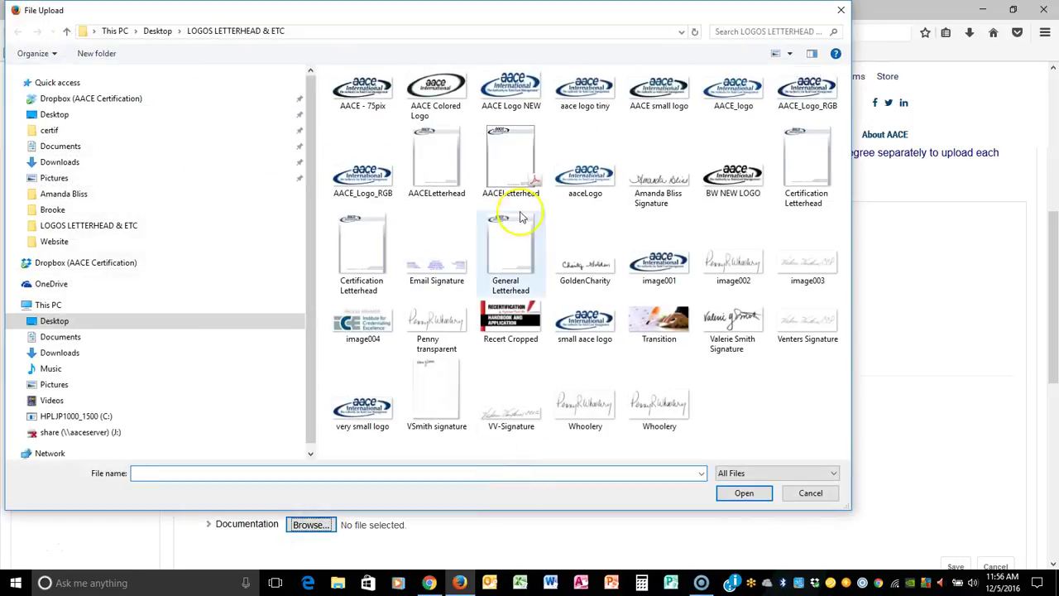
pyautogui.click(511, 159)
pyautogui.click(744, 493)
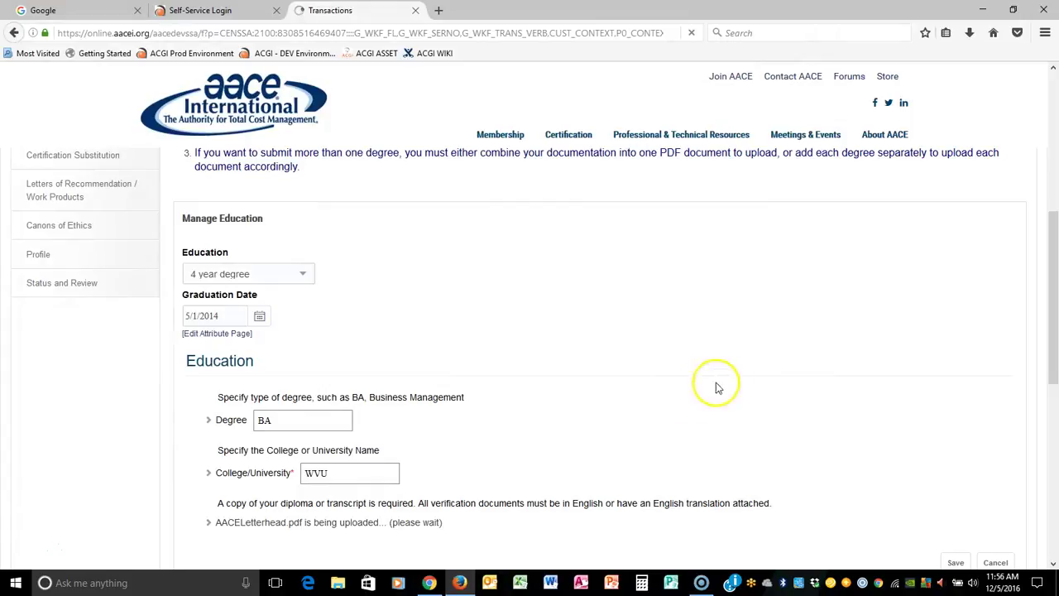
pyautogui.scroll(-2, 825, 388)
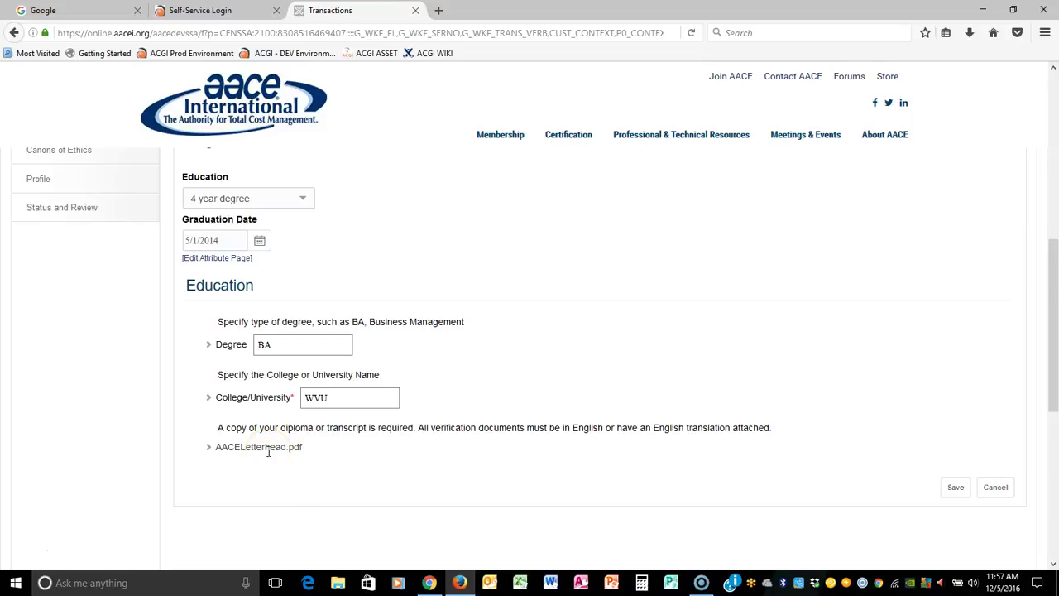
# Step: Save the 4 year degree entry and reopen its row to verify the 4 requested points
pyautogui.click(948, 490)
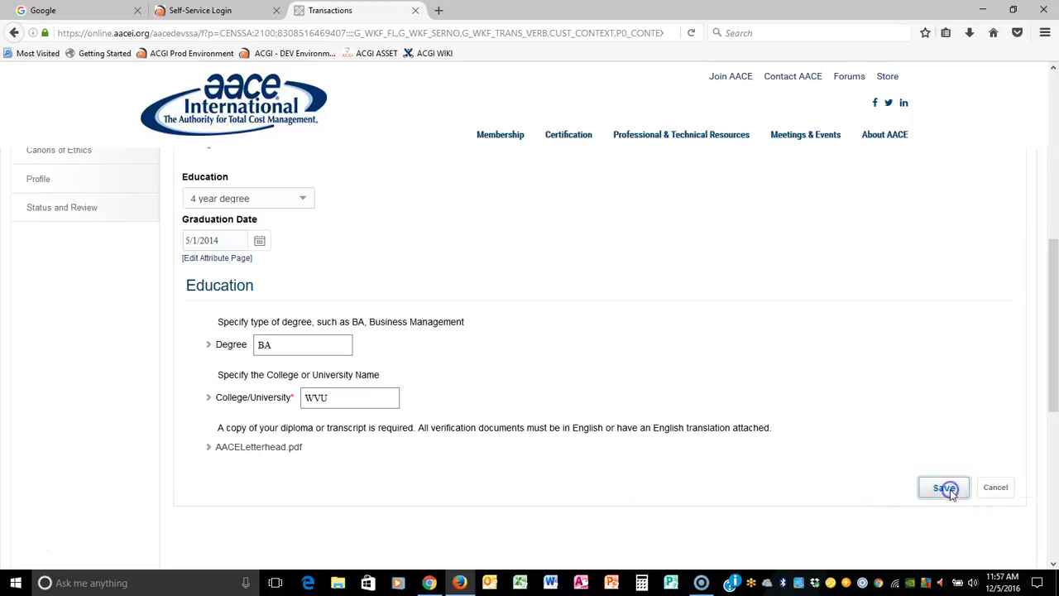
pyautogui.click(260, 218)
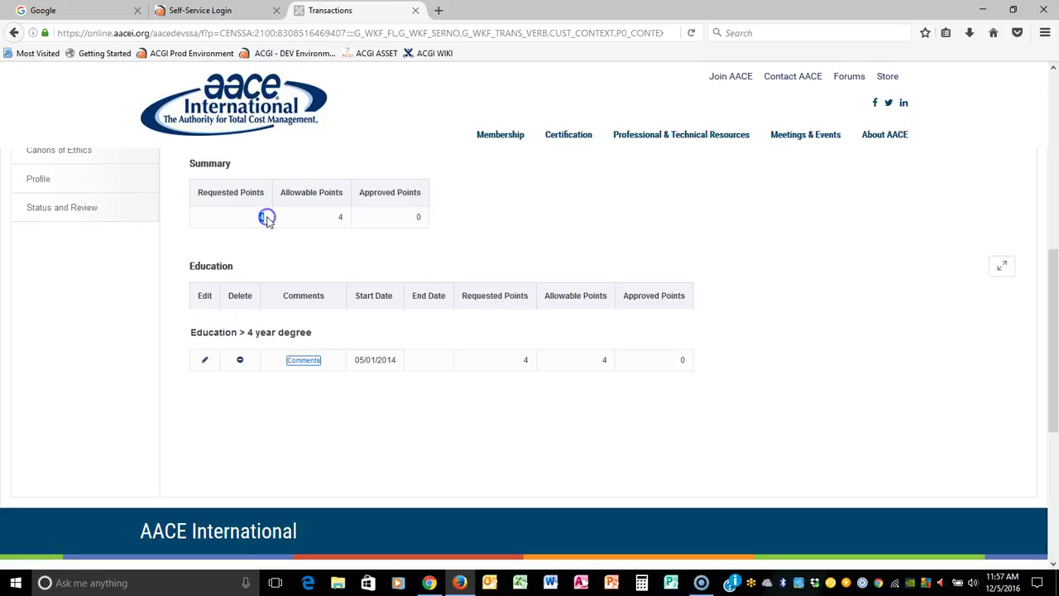
pyautogui.click(205, 361)
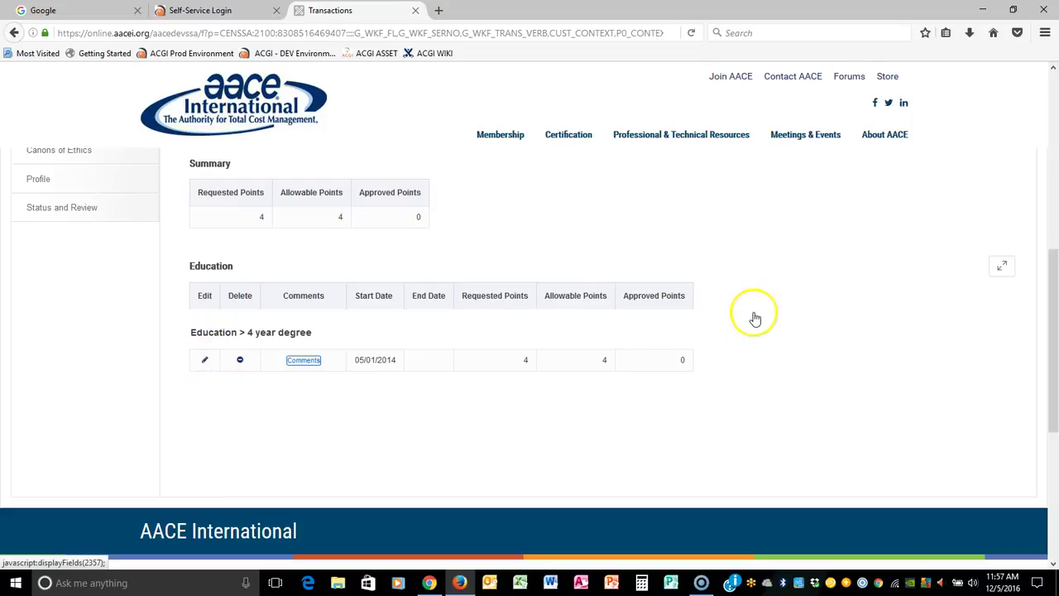
pyautogui.scroll(-4, 860, 320)
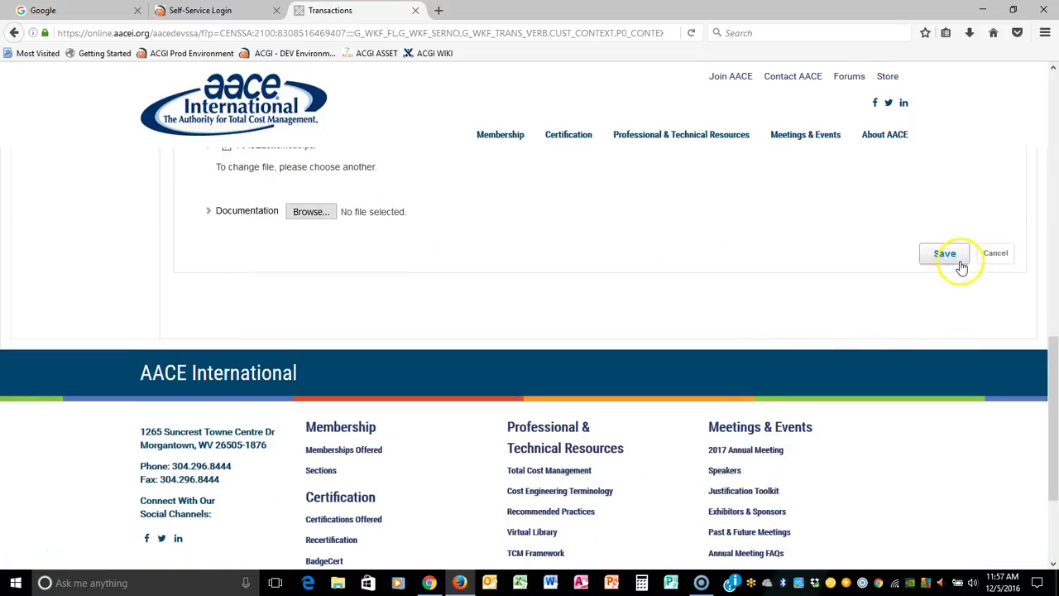
pyautogui.scroll(-2, 720, 284)
pyautogui.scroll(2, 383, 323)
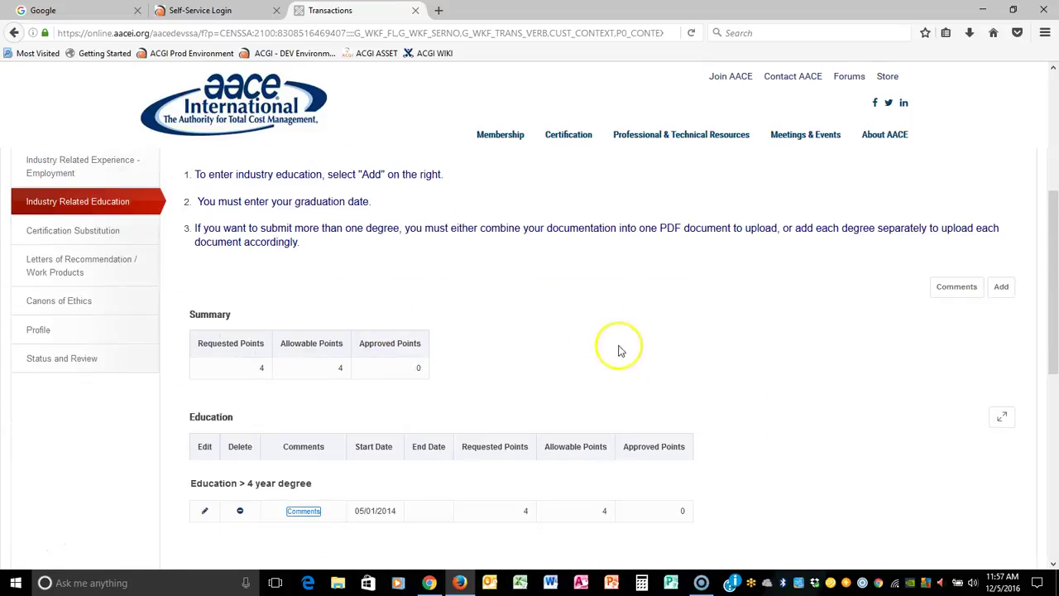
# Step: Start a PE Professional Engineer entry in the Certification Substitution section
pyautogui.click(76, 234)
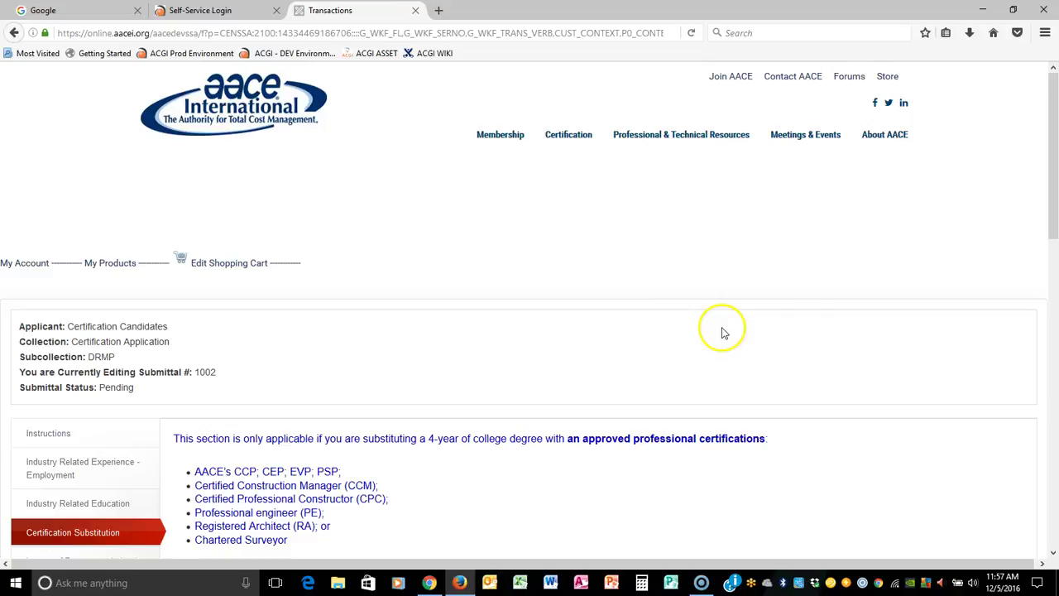
pyautogui.scroll(-2, 806, 368)
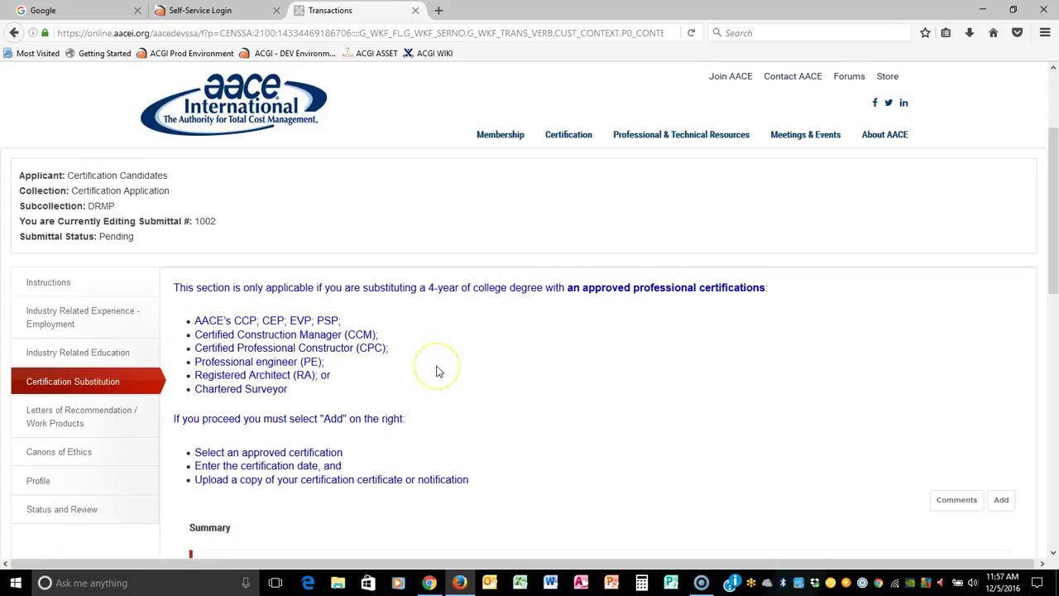
pyautogui.scroll(-2, 634, 367)
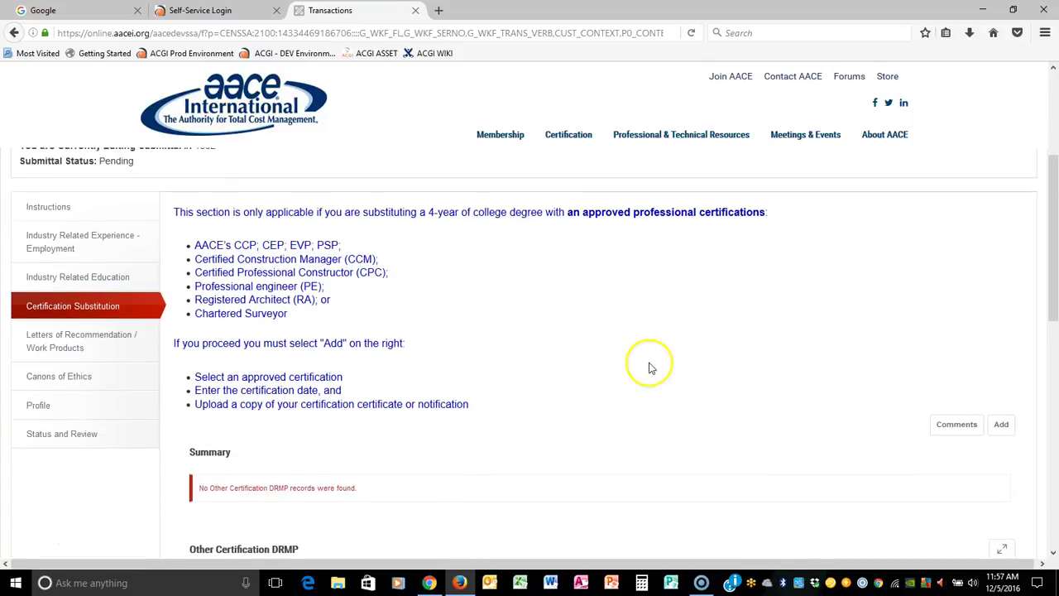
pyautogui.click(1001, 424)
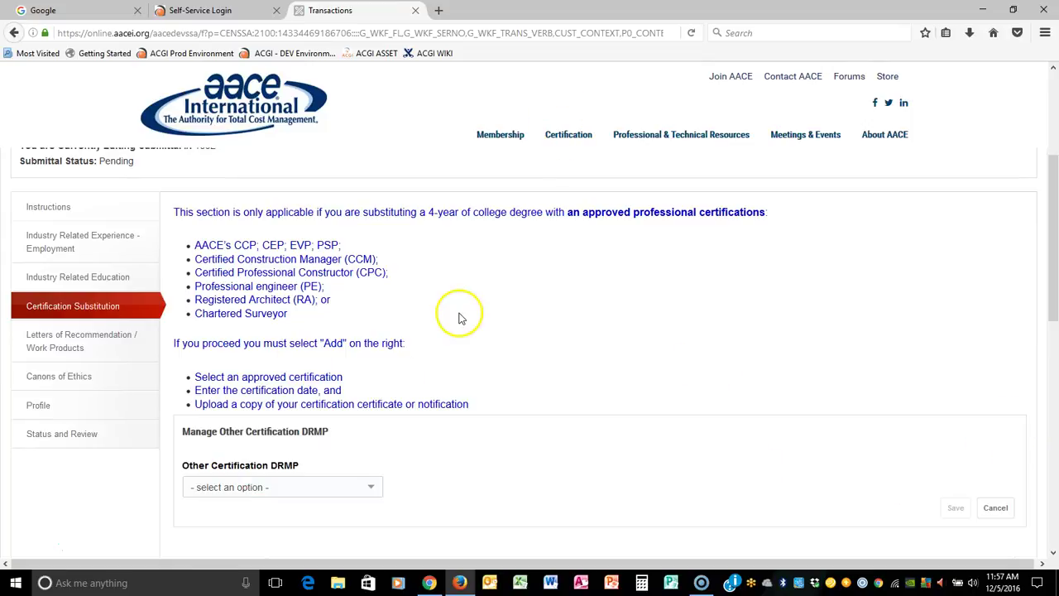
pyautogui.click(351, 488)
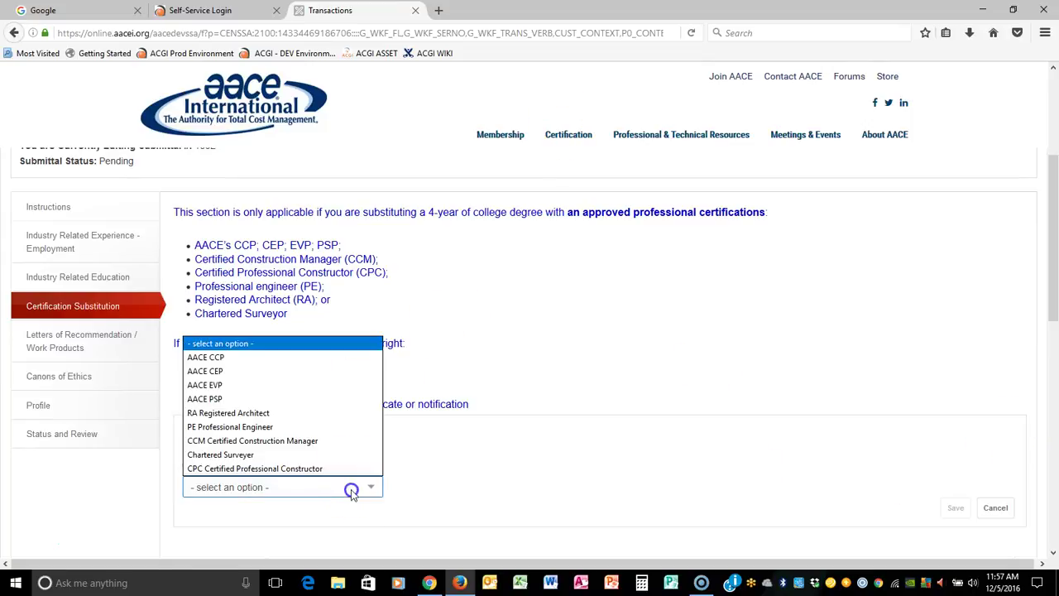
pyautogui.click(263, 426)
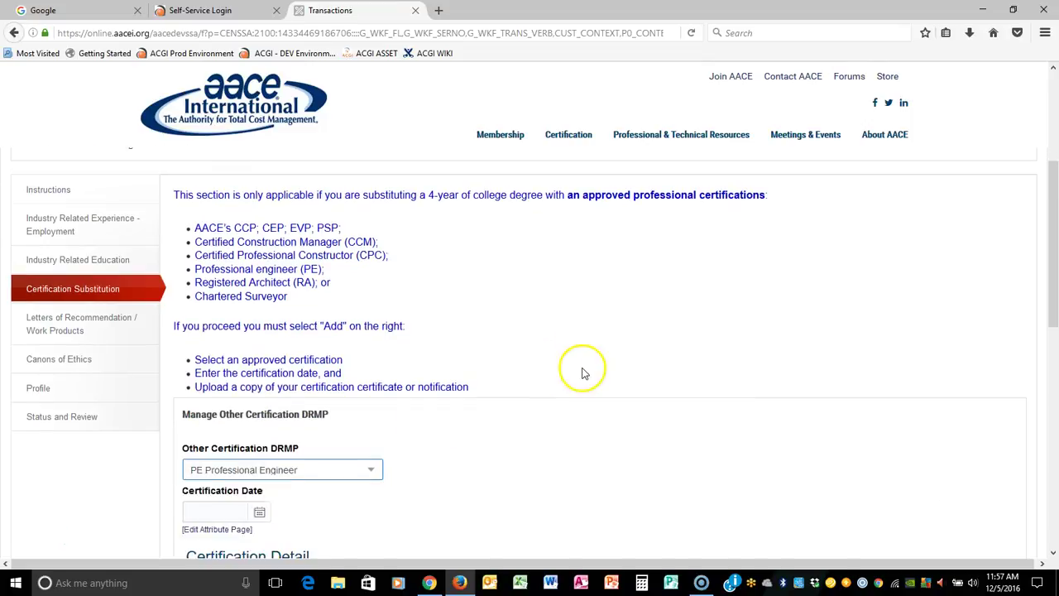
# Step: Date the certification 6/1/2014, attach AACELetterhead, and save the substitution
pyautogui.scroll(-3, 229, 390)
pyautogui.click(222, 376)
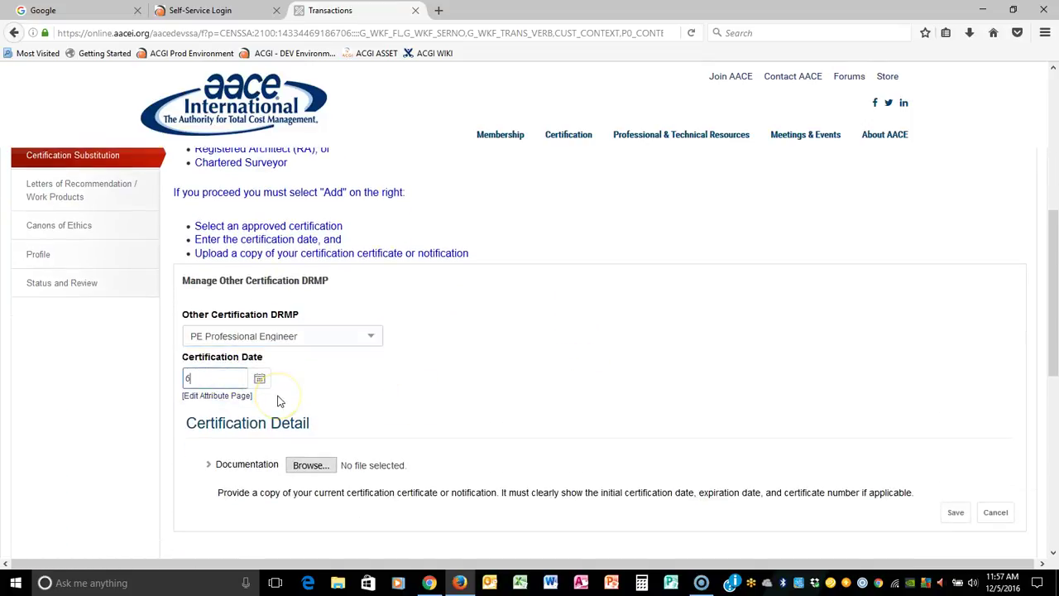
pyautogui.write('6/1/2014')
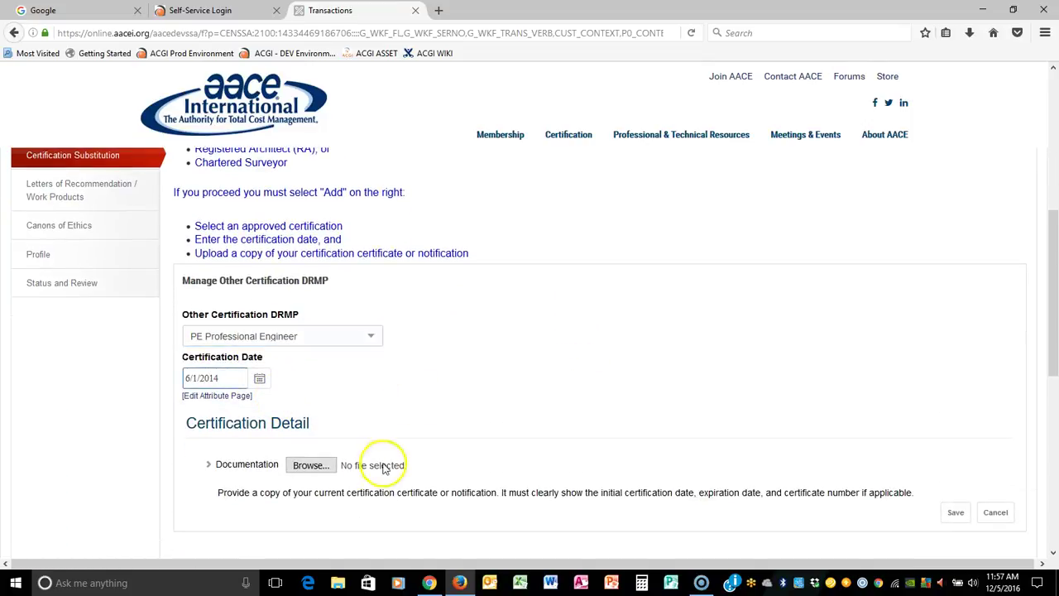
pyautogui.click(310, 465)
pyautogui.click(436, 161)
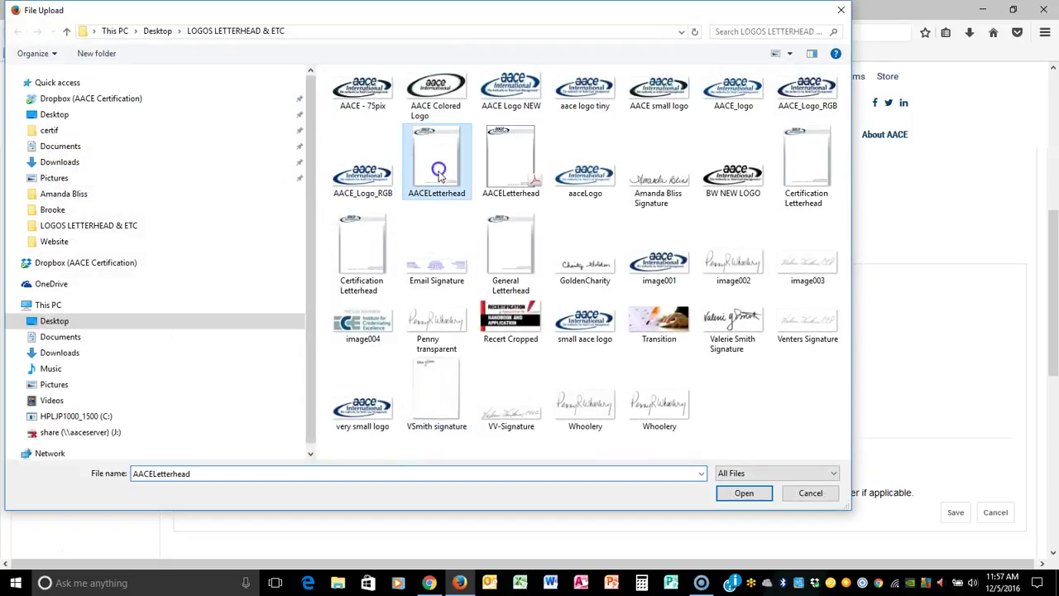
pyautogui.click(744, 493)
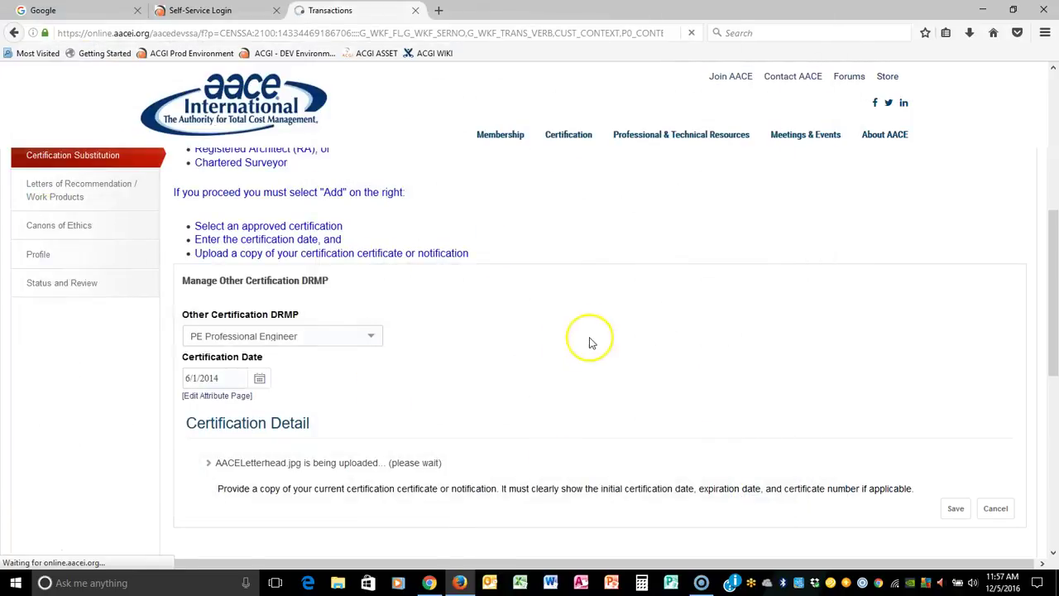
pyautogui.click(955, 508)
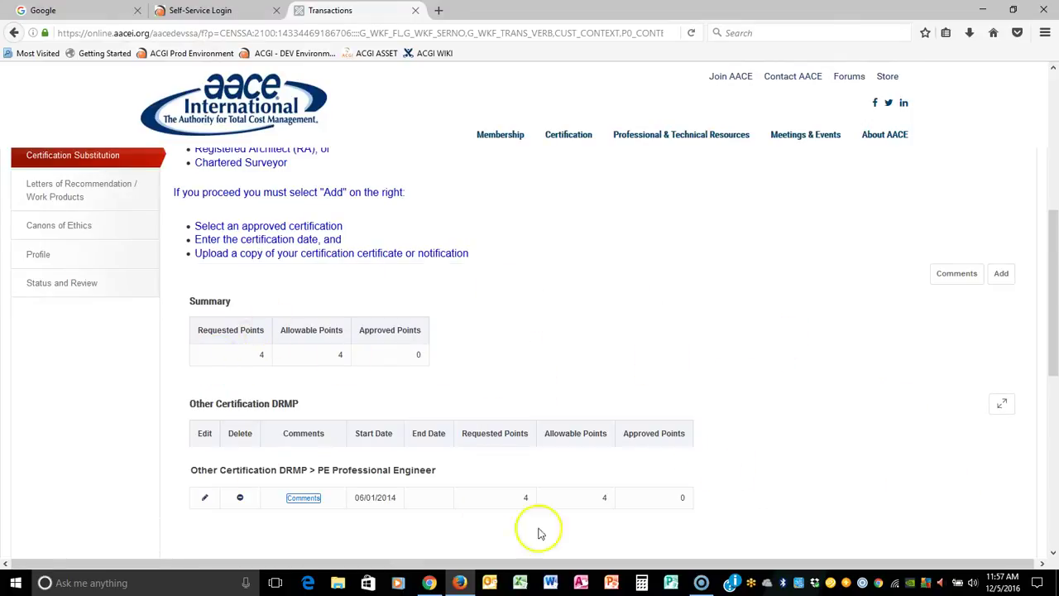
pyautogui.scroll(3, 745, 388)
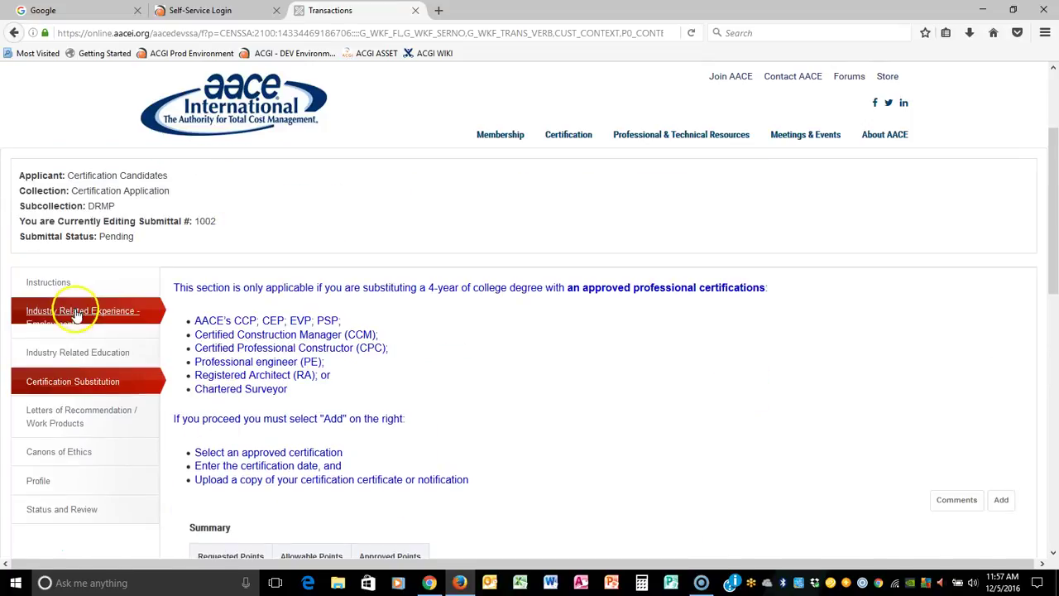
pyautogui.scroll(-3, 496, 426)
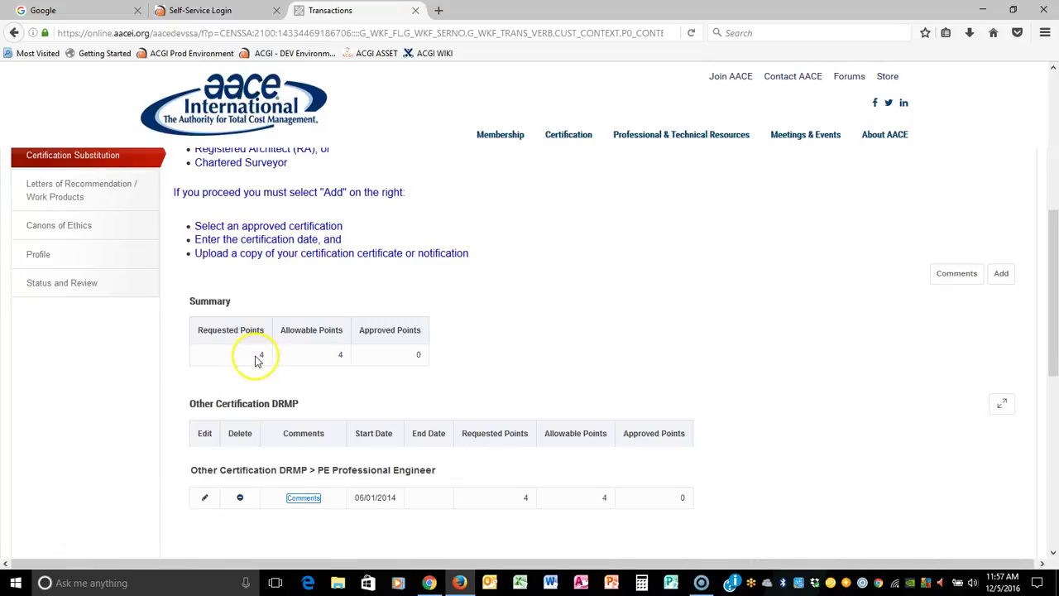
pyautogui.scroll(3, 496, 347)
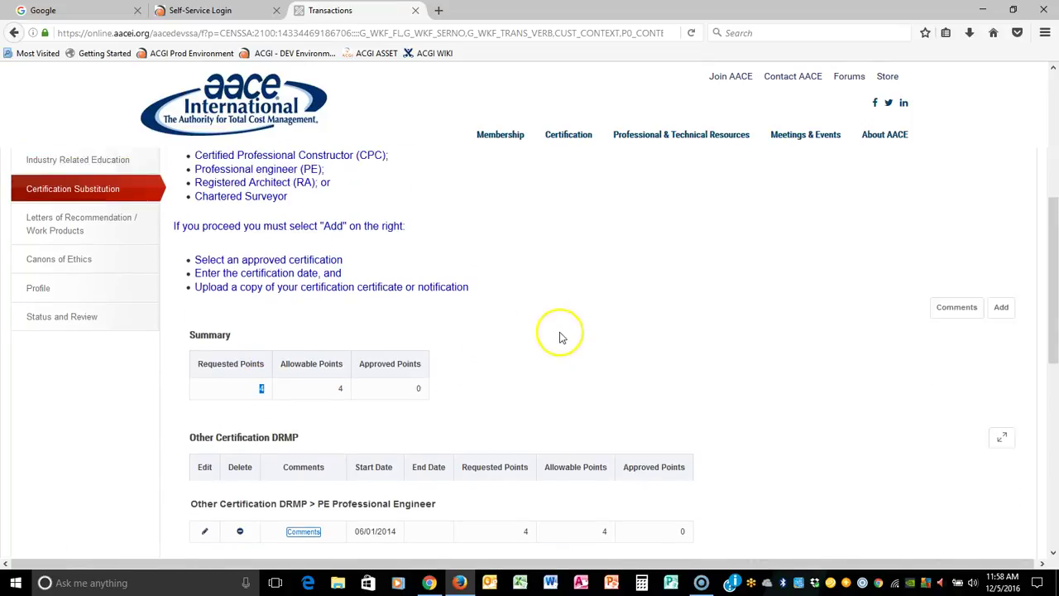
# Step: Begin a Client/Past Letter of Recommendation in the Letters of Recommendation / Work Products section
pyautogui.click(46, 342)
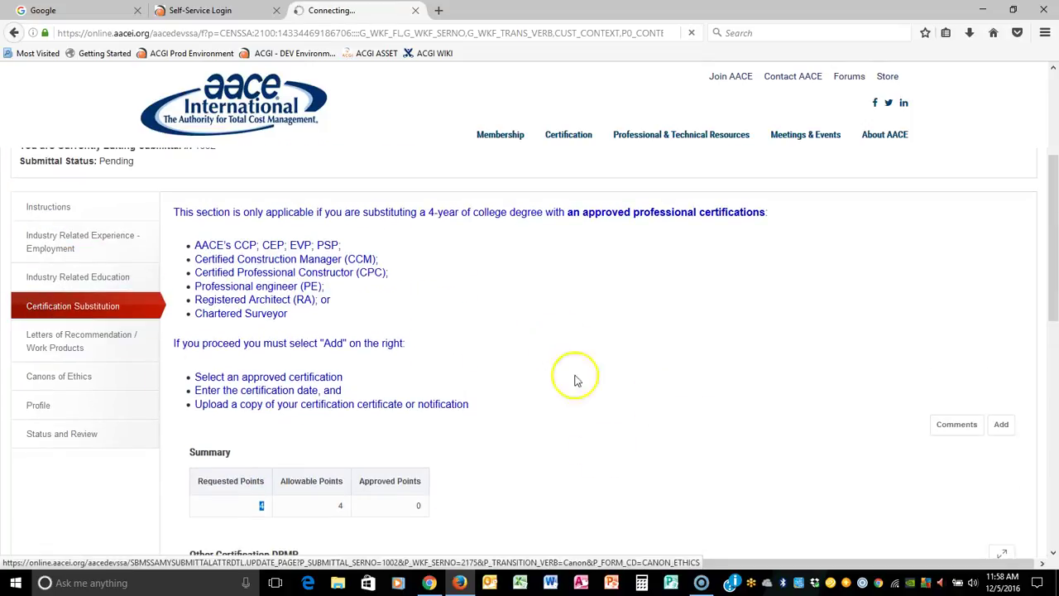
pyautogui.scroll(-5, 718, 373)
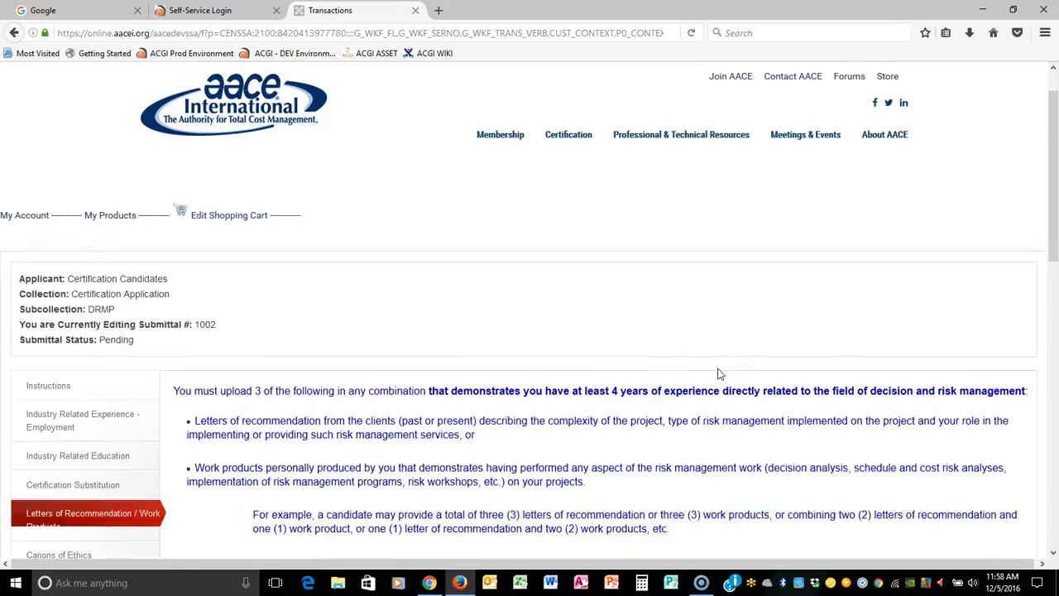
pyautogui.scroll(1, 732, 368)
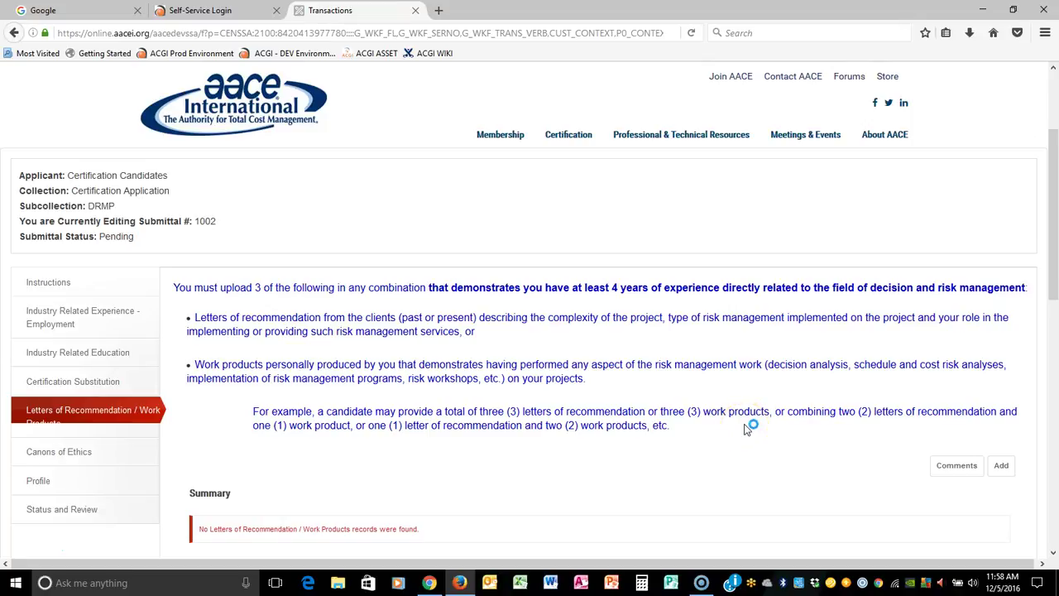
pyautogui.scroll(-3, 742, 437)
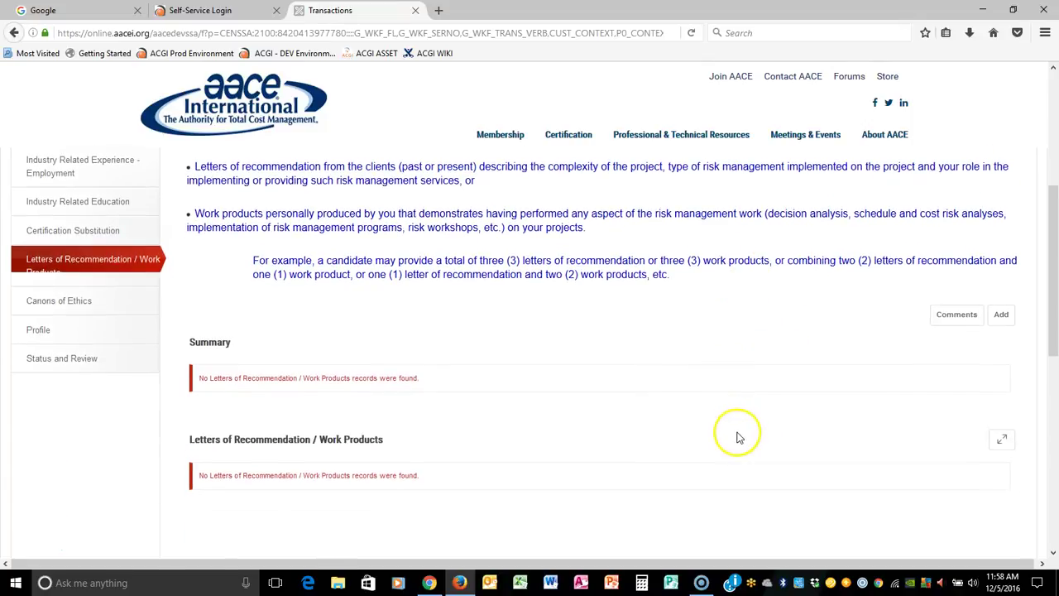
pyautogui.click(1000, 316)
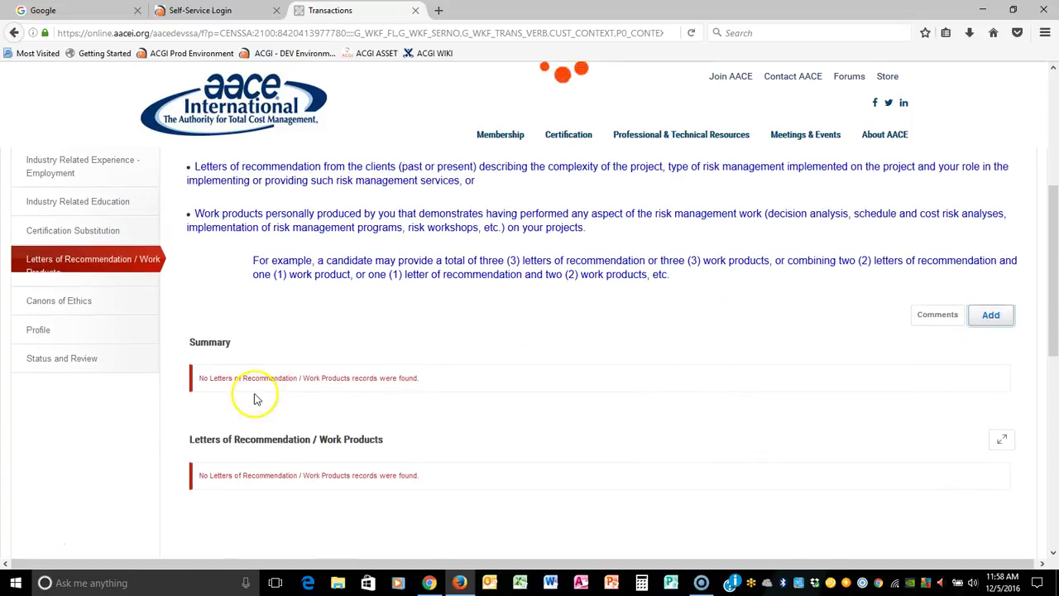
pyautogui.click(286, 378)
pyautogui.click(278, 408)
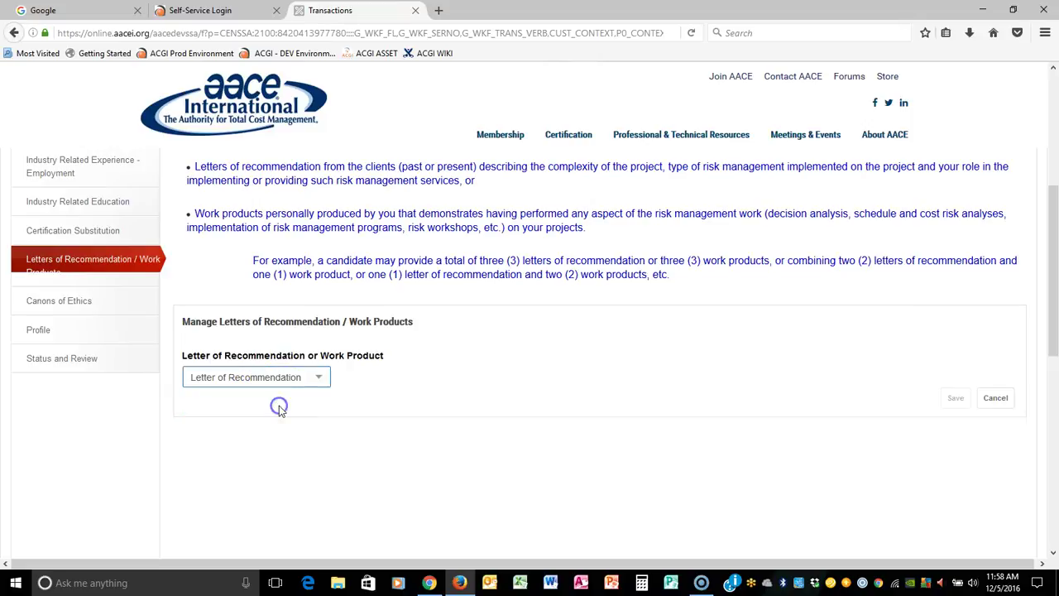
pyautogui.click(294, 420)
pyautogui.click(273, 451)
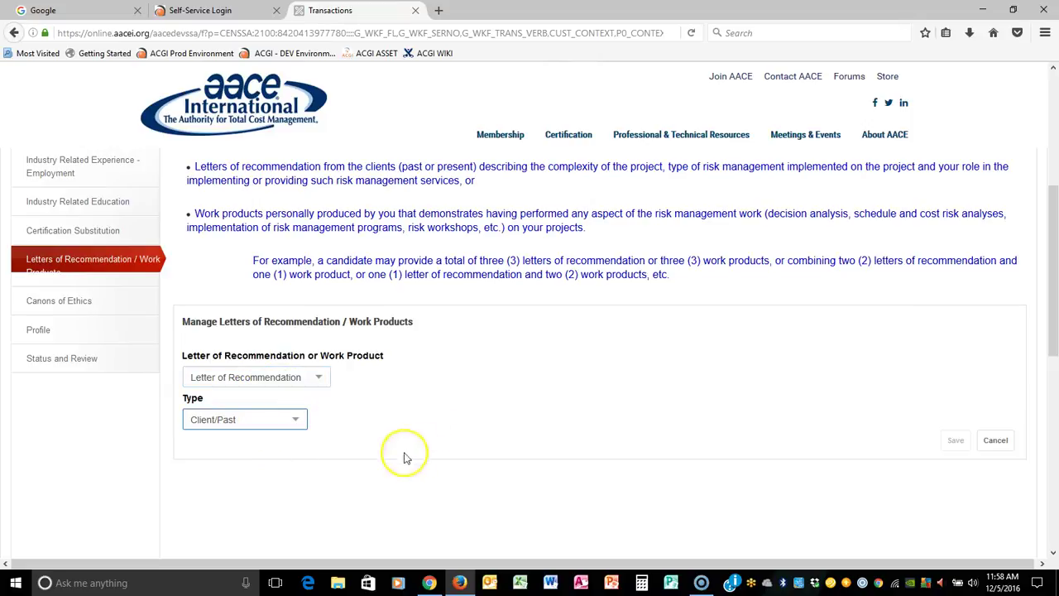
# Step: Date the letter 5/1/2016, attach AACELetterhead.jpg, and save it
pyautogui.scroll(-3, 267, 382)
pyautogui.click(230, 311)
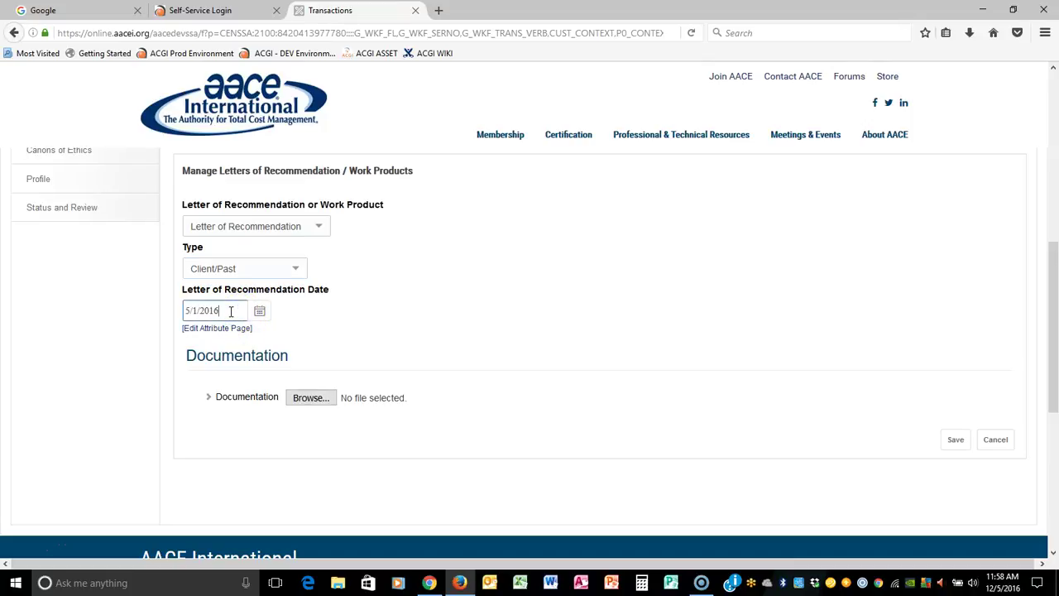
pyautogui.click(310, 397)
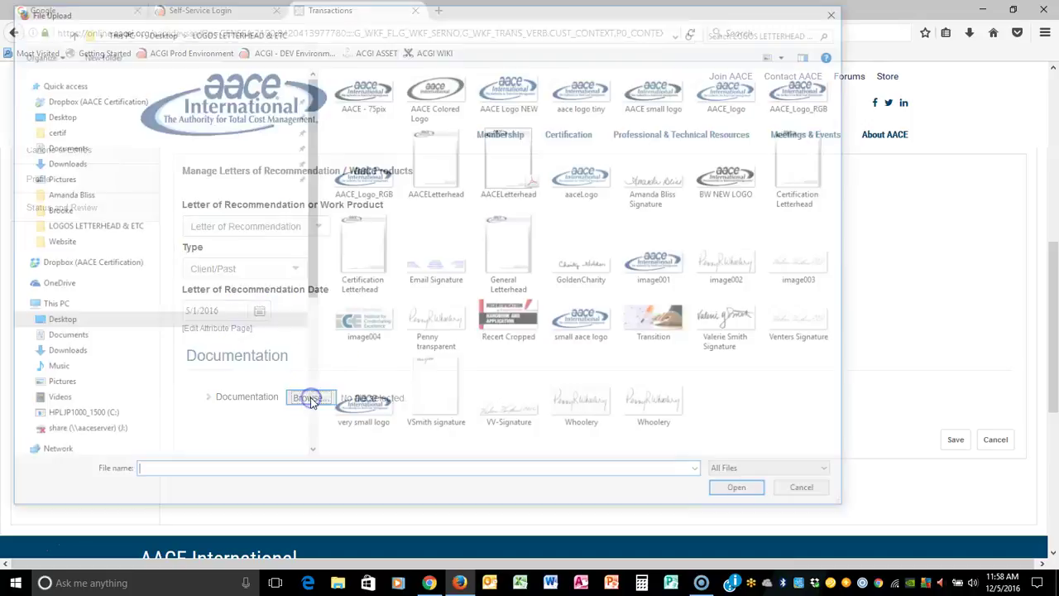
pyautogui.click(444, 155)
pyautogui.click(744, 492)
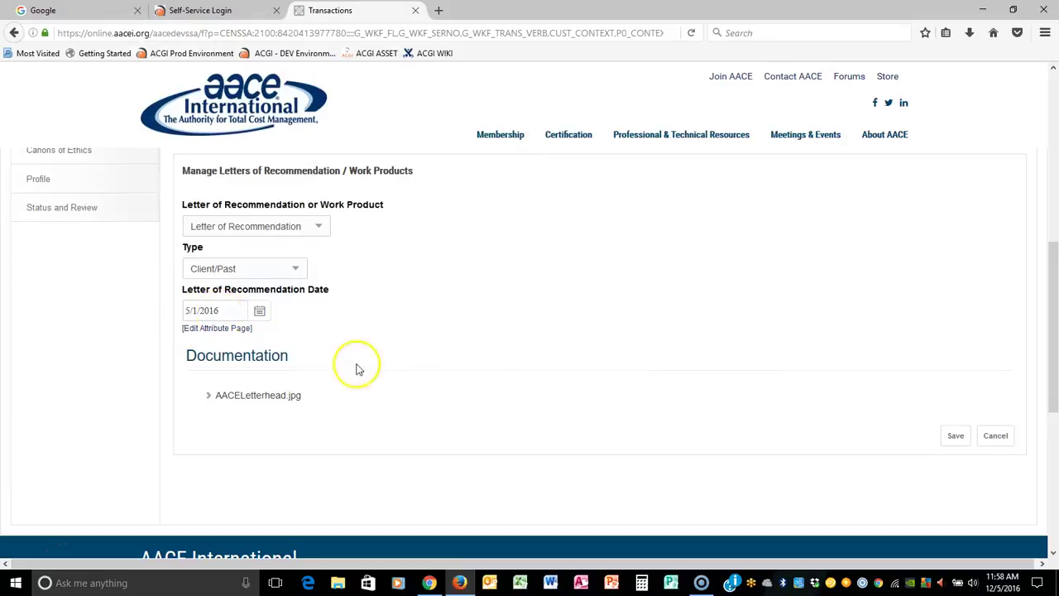
pyautogui.click(956, 436)
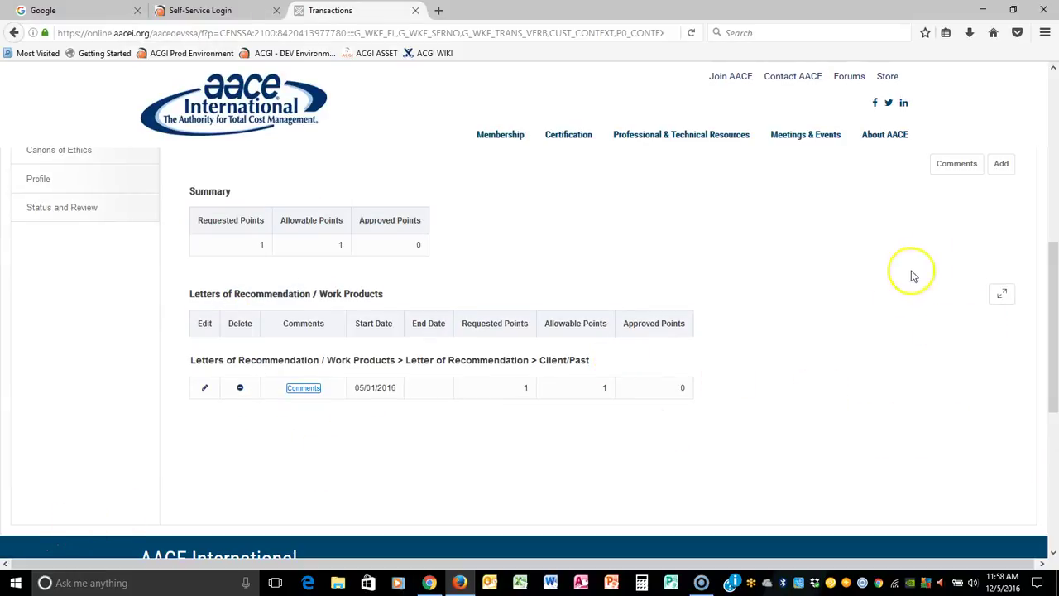
# Step: Add an Industry Professional recommendation letter dated 5/1/2015 with AACELetterhead, bringing totals to 2 points
pyautogui.click(1000, 163)
pyautogui.click(315, 225)
pyautogui.click(281, 257)
pyautogui.click(294, 273)
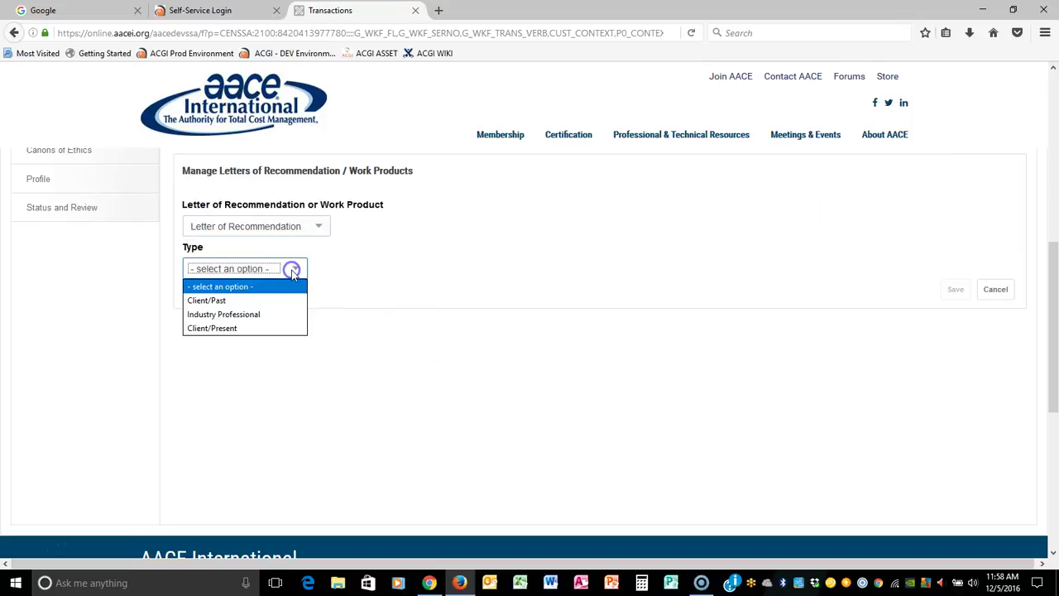
pyautogui.click(267, 314)
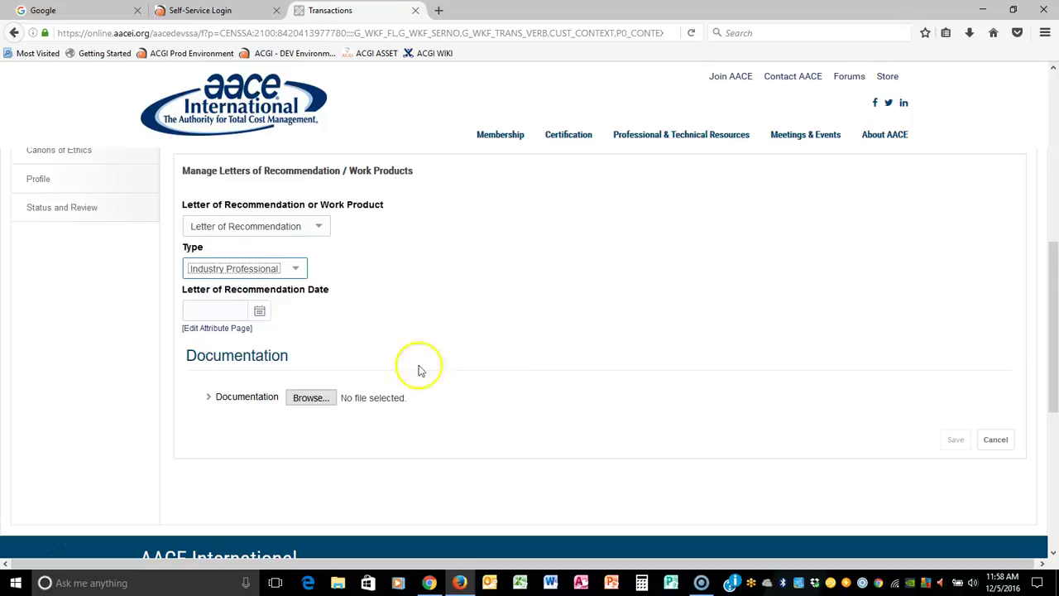
pyautogui.click(226, 311)
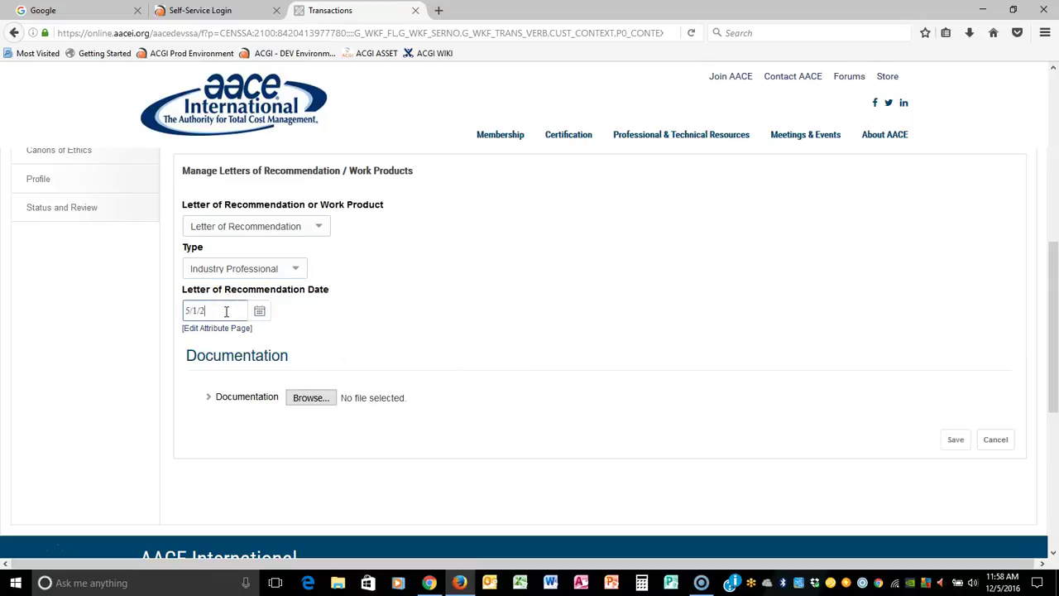
pyautogui.click(310, 397)
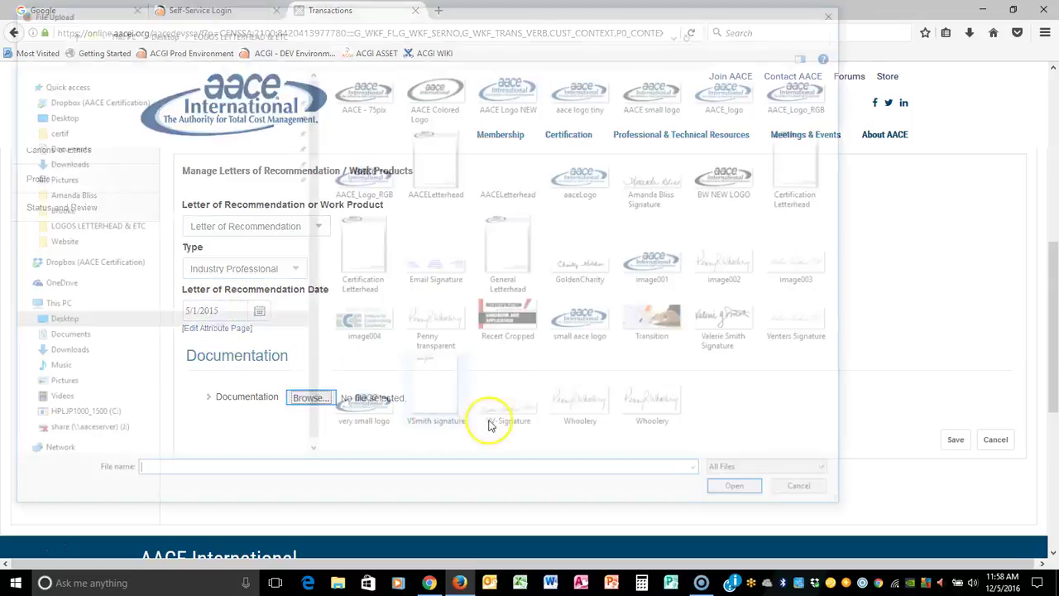
pyautogui.click(499, 168)
pyautogui.click(742, 493)
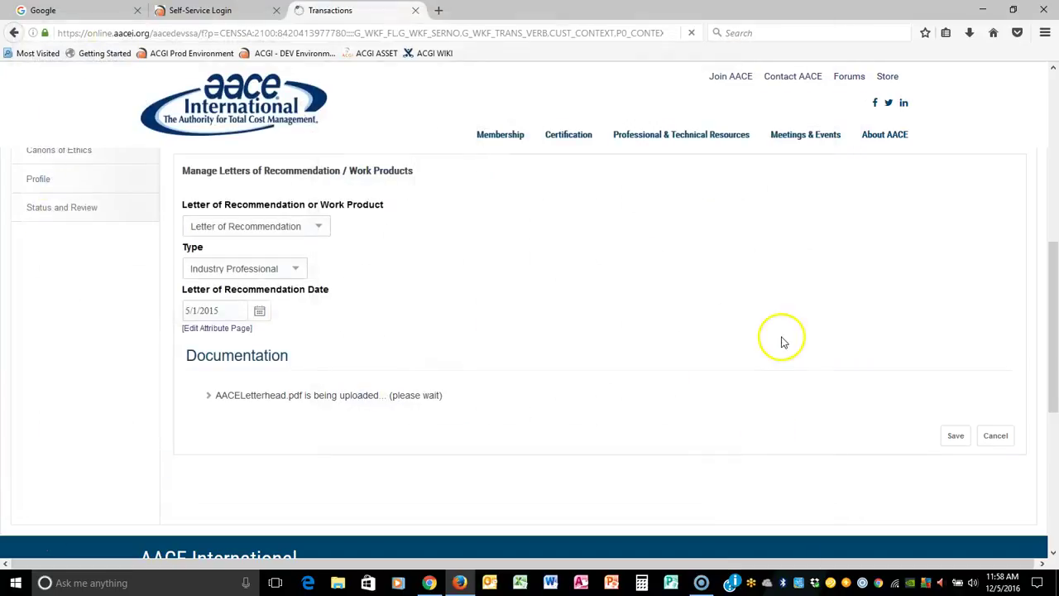
pyautogui.click(956, 436)
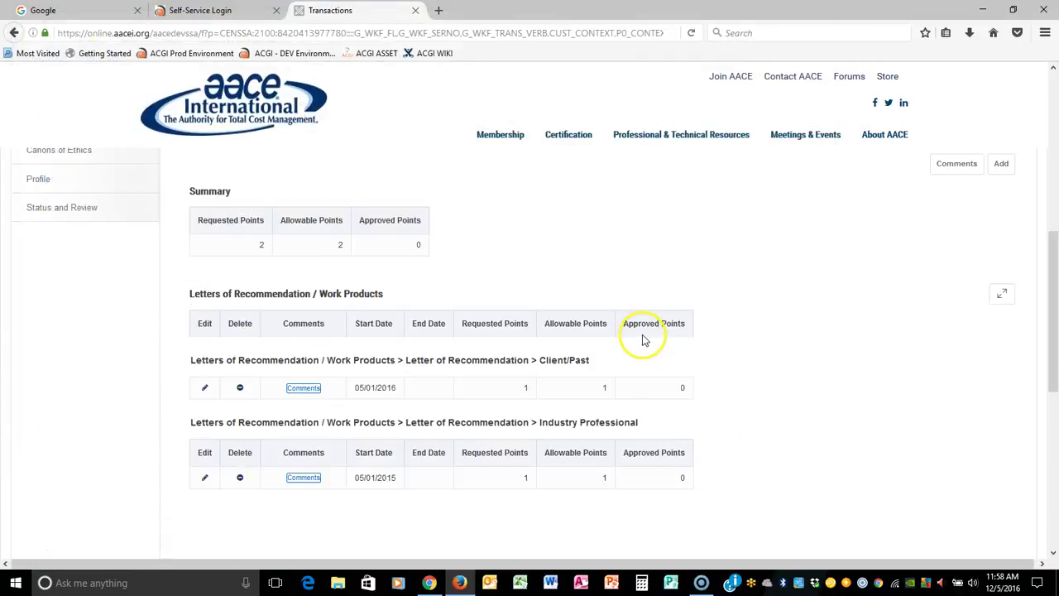
pyautogui.scroll(3, 735, 286)
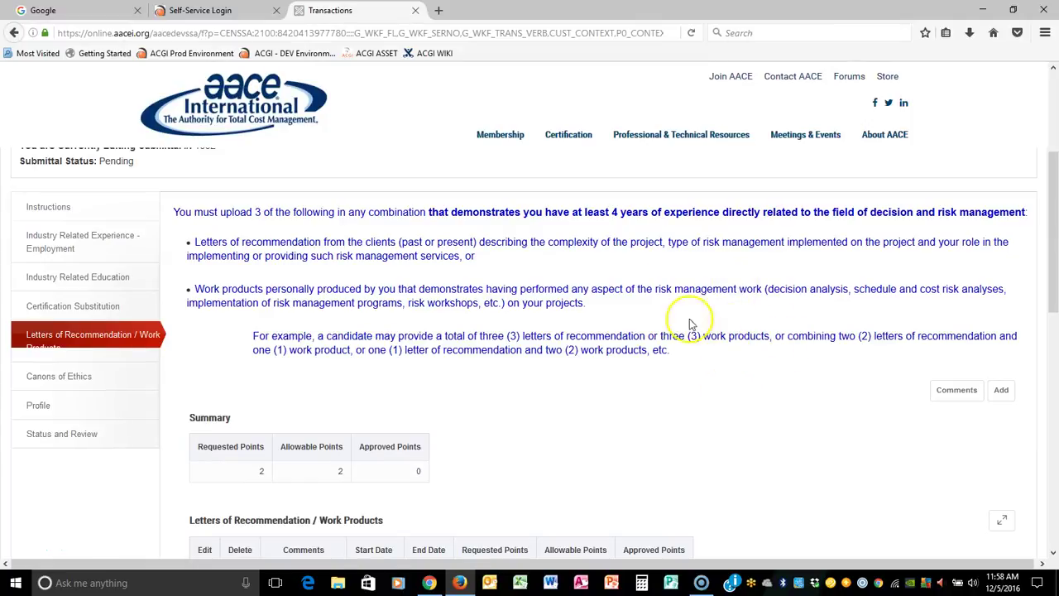
pyautogui.scroll(-2, 591, 406)
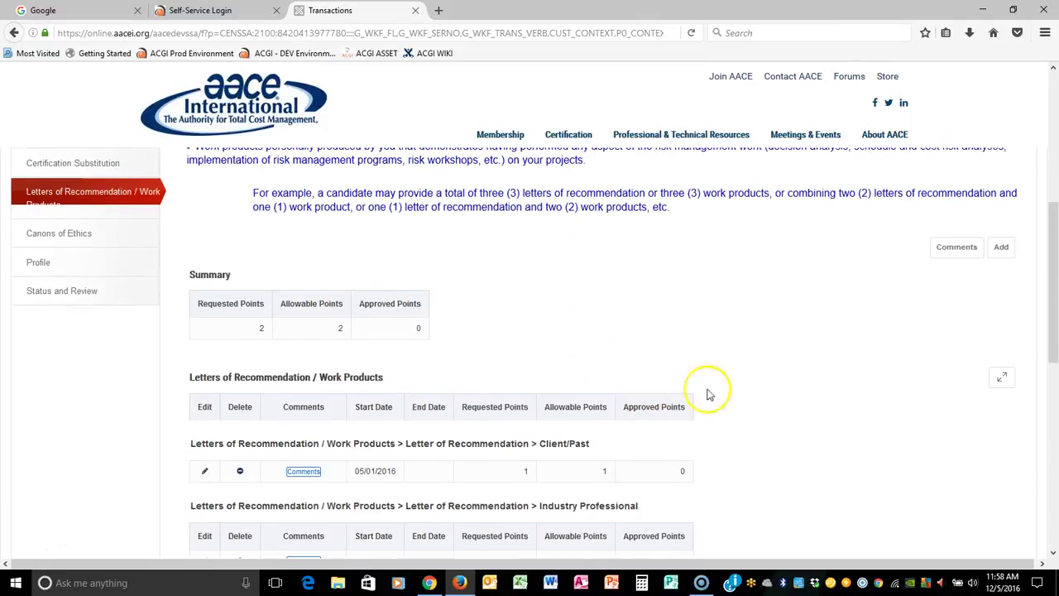
pyautogui.click(79, 287)
pyautogui.scroll(-5, 709, 295)
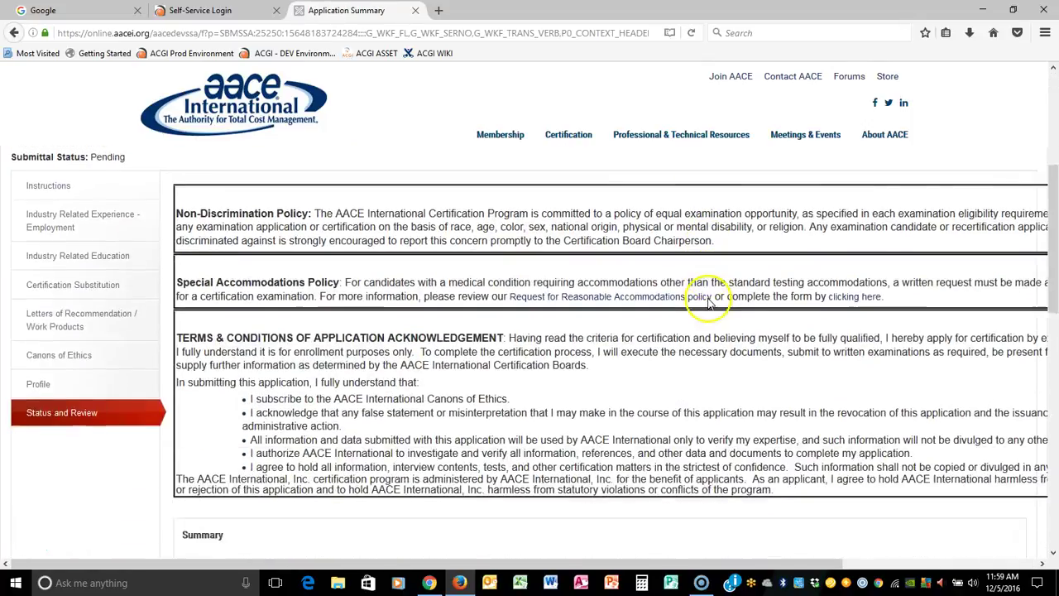
pyautogui.scroll(-1, 709, 300)
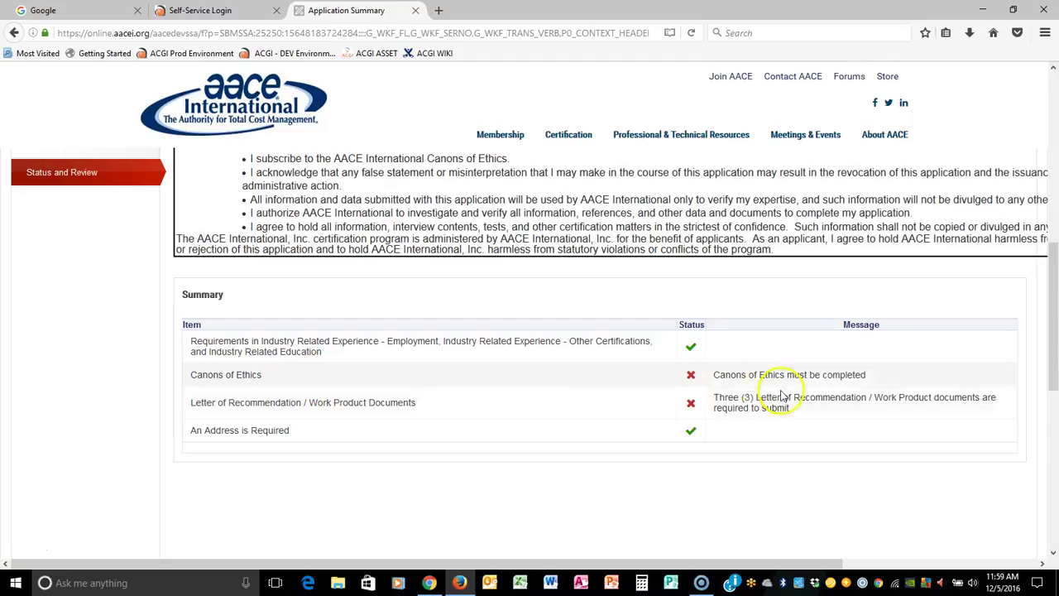
pyautogui.scroll(4, 781, 396)
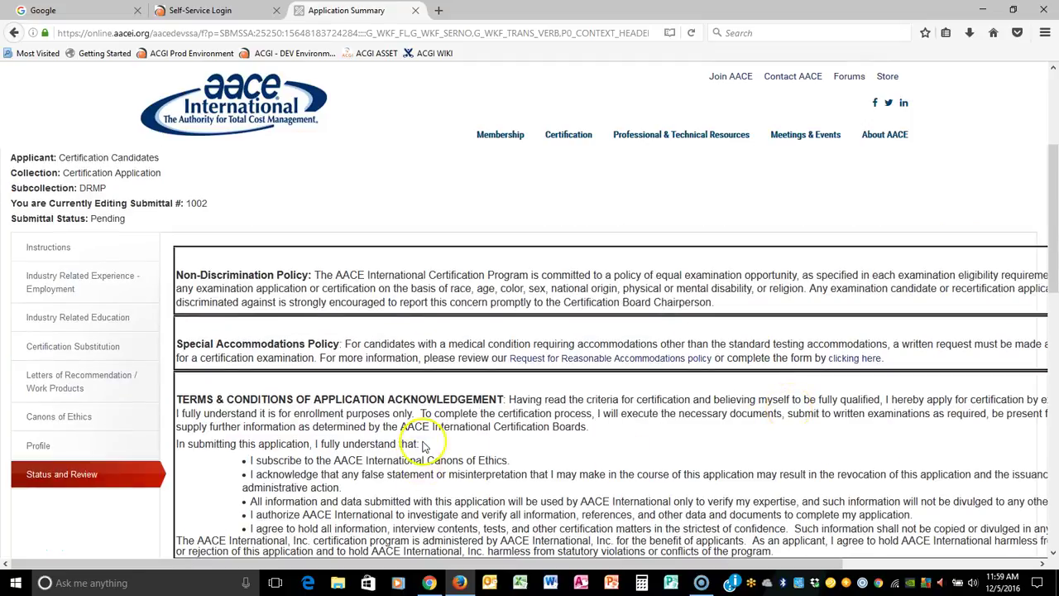
pyautogui.click(83, 374)
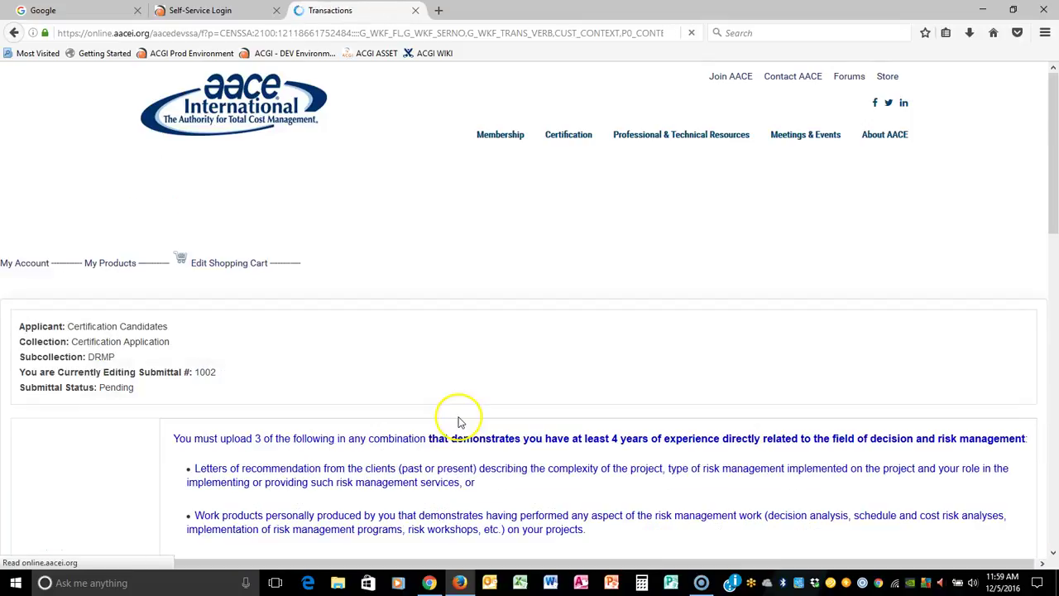
# Step: Add a Schedule and Cost Risk Analysis work product dated 6/1/2016 with AACELetterhead attached, and save it
pyautogui.scroll(-5, 668, 337)
pyautogui.click(997, 164)
pyautogui.click(314, 228)
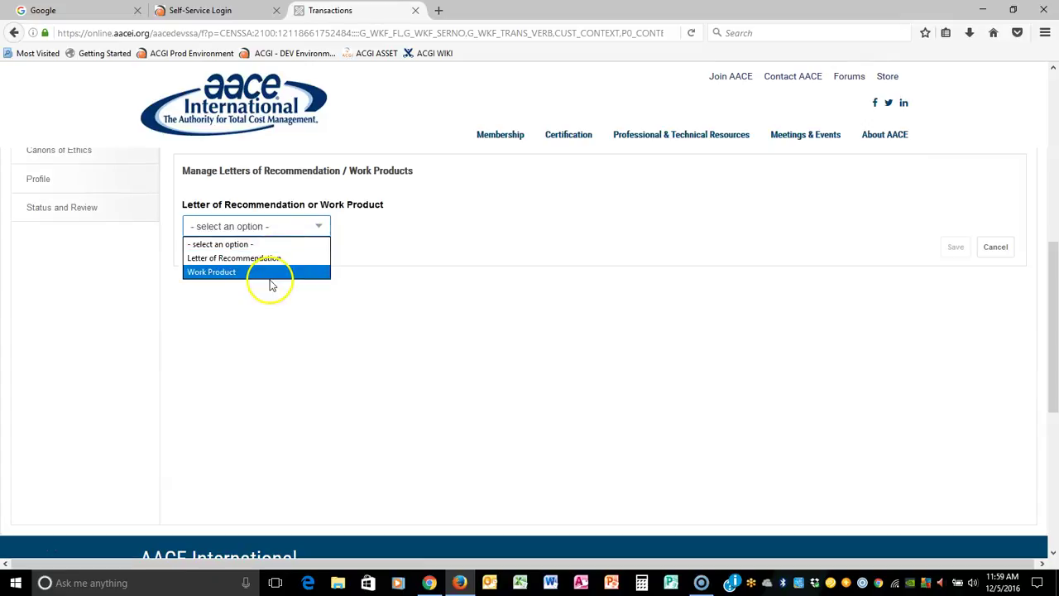
pyautogui.click(270, 273)
pyautogui.click(279, 269)
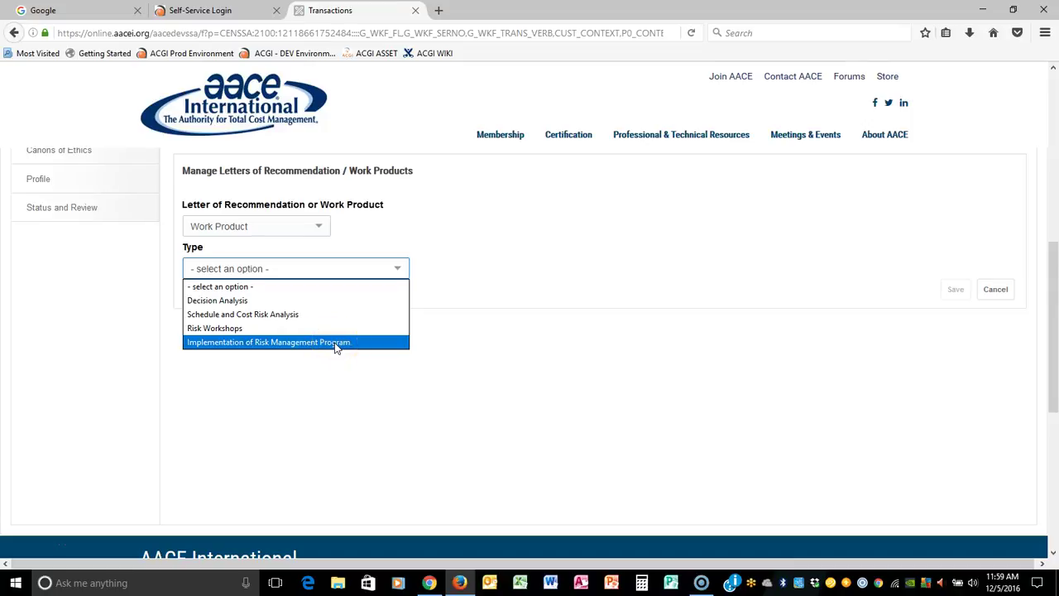
pyautogui.click(276, 314)
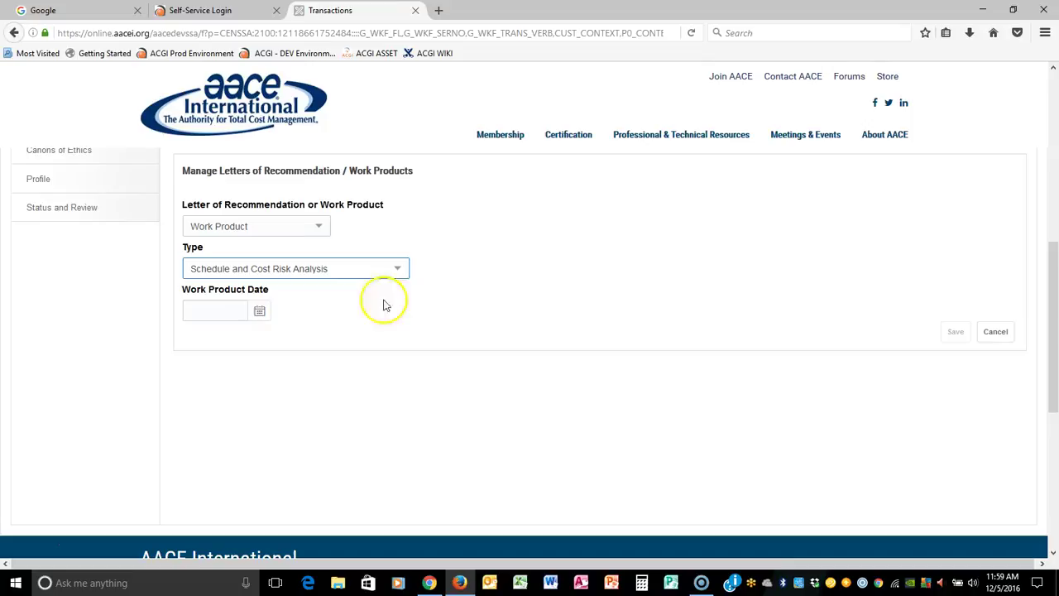
pyautogui.click(232, 313)
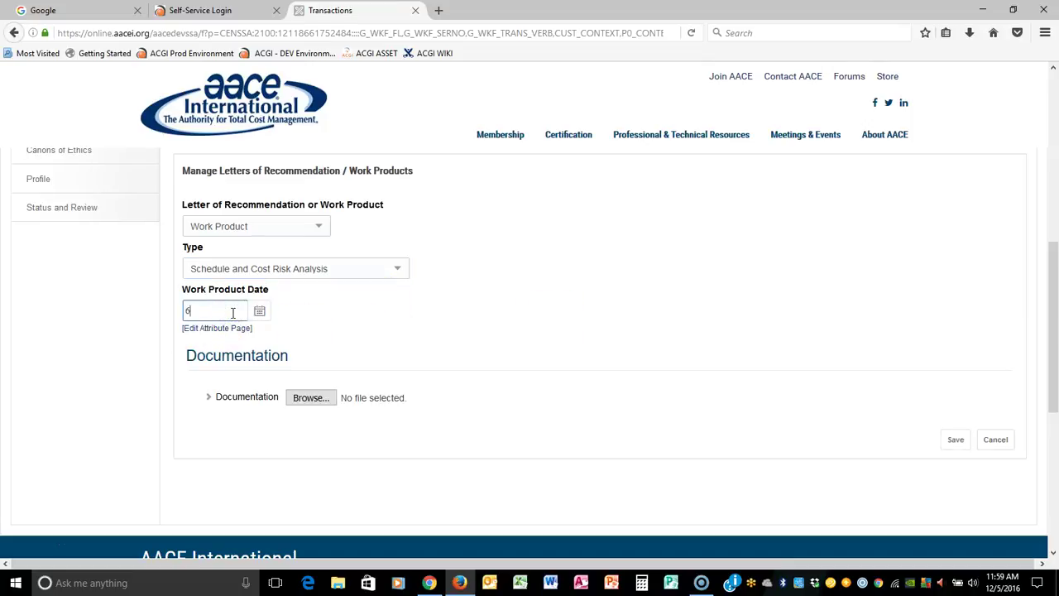
pyautogui.click(313, 398)
pyautogui.click(459, 182)
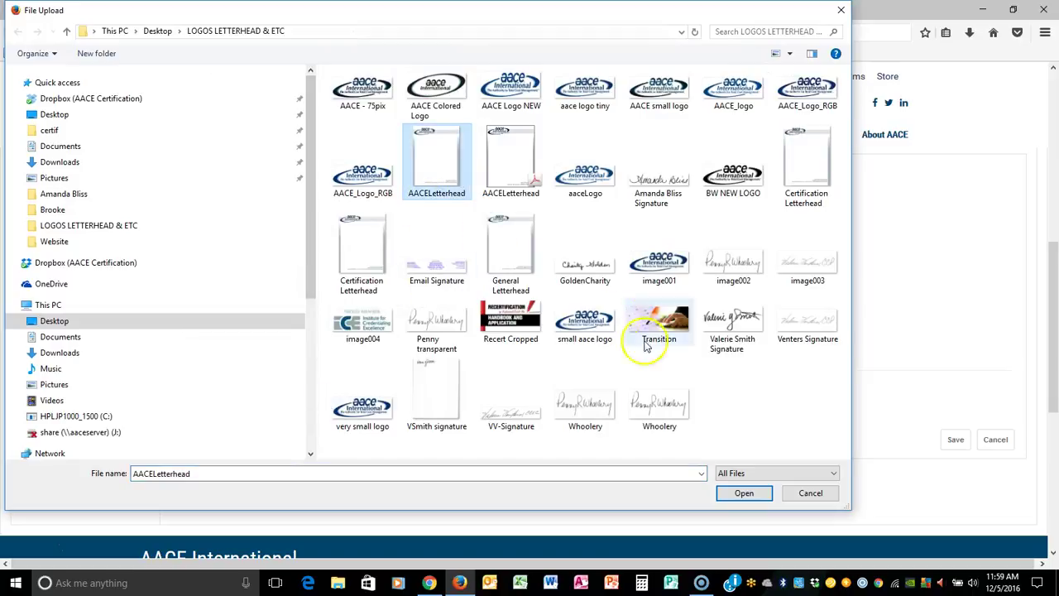
pyautogui.click(739, 492)
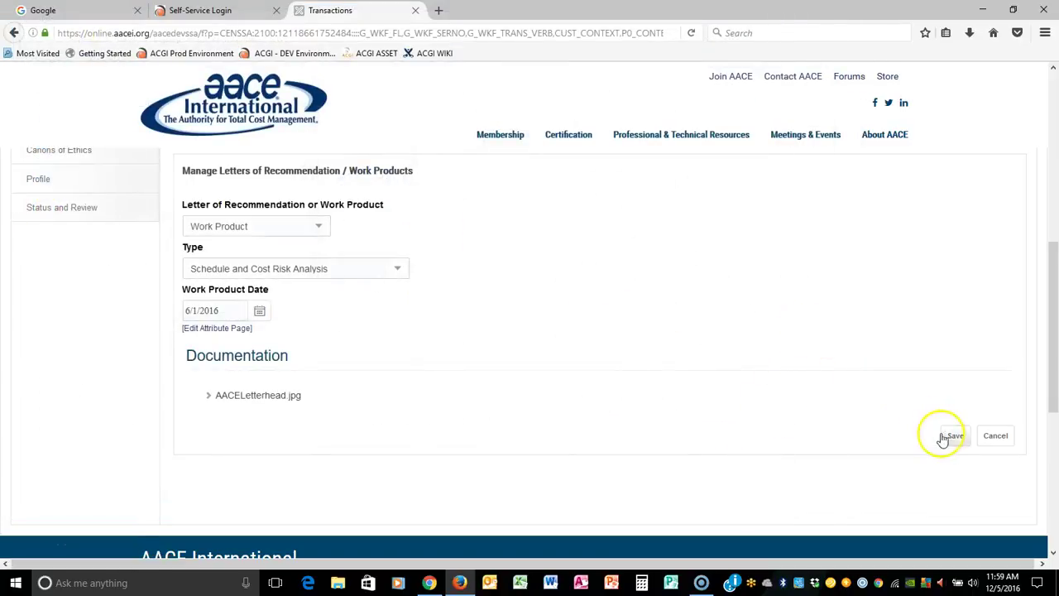
pyautogui.click(943, 436)
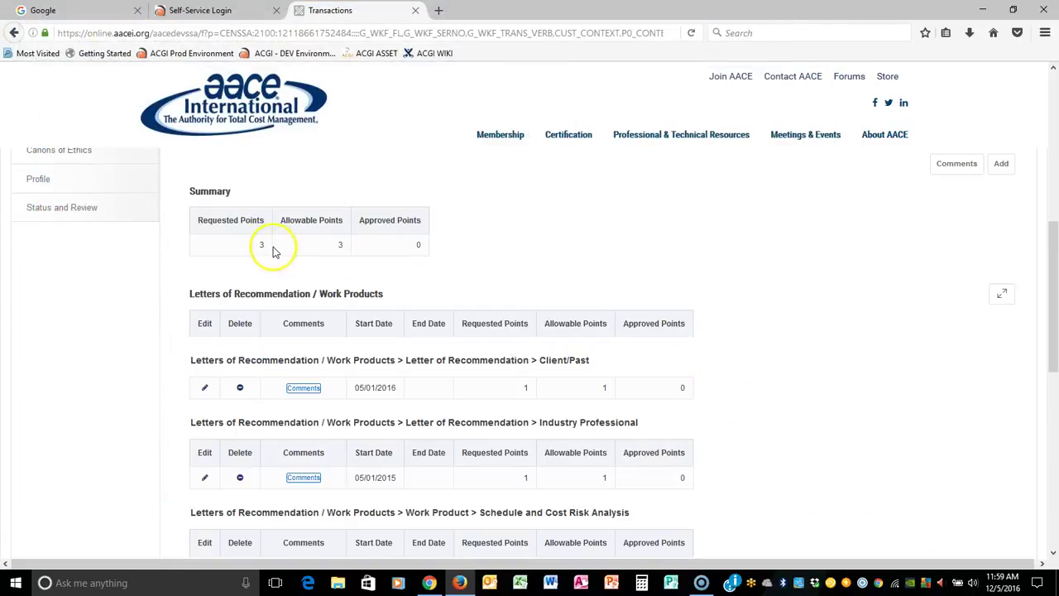
# Step: Review the Client/Past, Industry Professional and Schedule and Cost Risk Analysis entries, then go to Canons of Ethics
pyautogui.scroll(-3, 822, 347)
pyautogui.scroll(5, 822, 350)
pyautogui.scroll(-5, 823, 350)
pyautogui.moveTo(189, 284); pyautogui.dragTo(567, 324)
pyautogui.moveTo(197, 348); pyautogui.dragTo(688, 348)
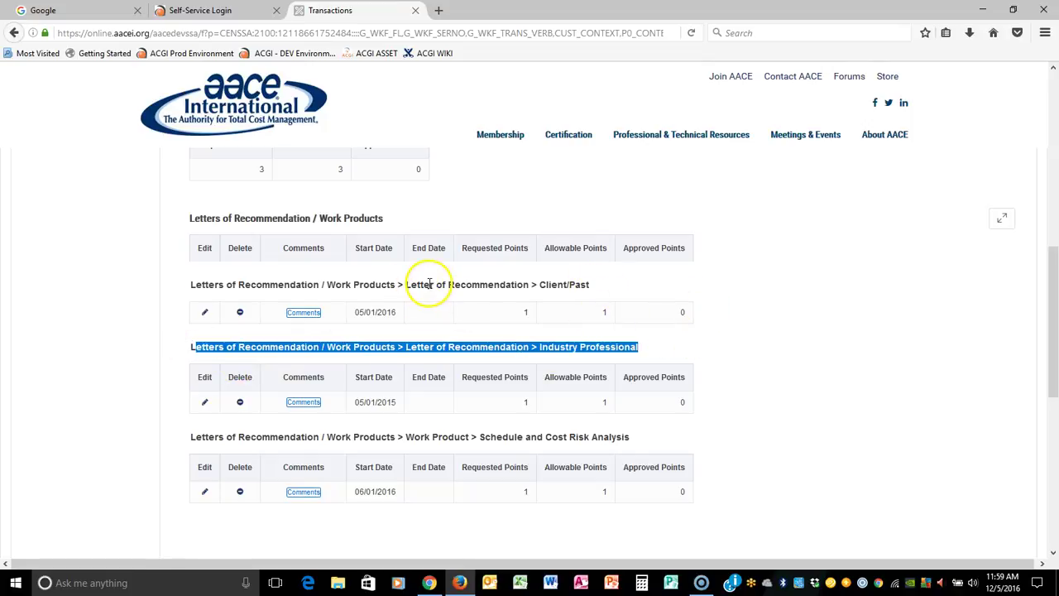
pyautogui.moveTo(213, 436); pyautogui.dragTo(776, 396)
pyautogui.scroll(5, 780, 402)
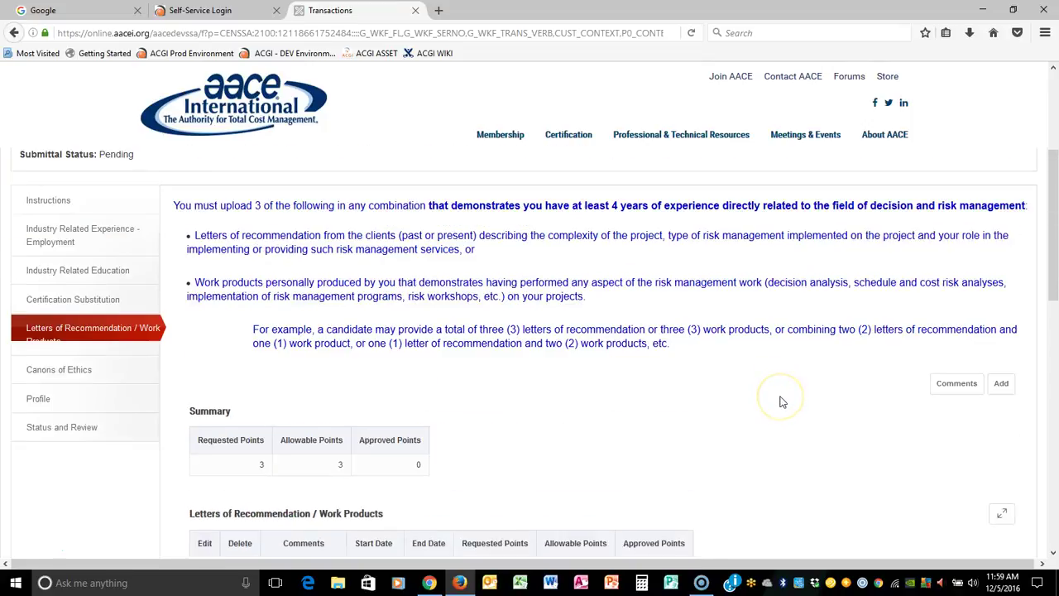
pyautogui.click(83, 378)
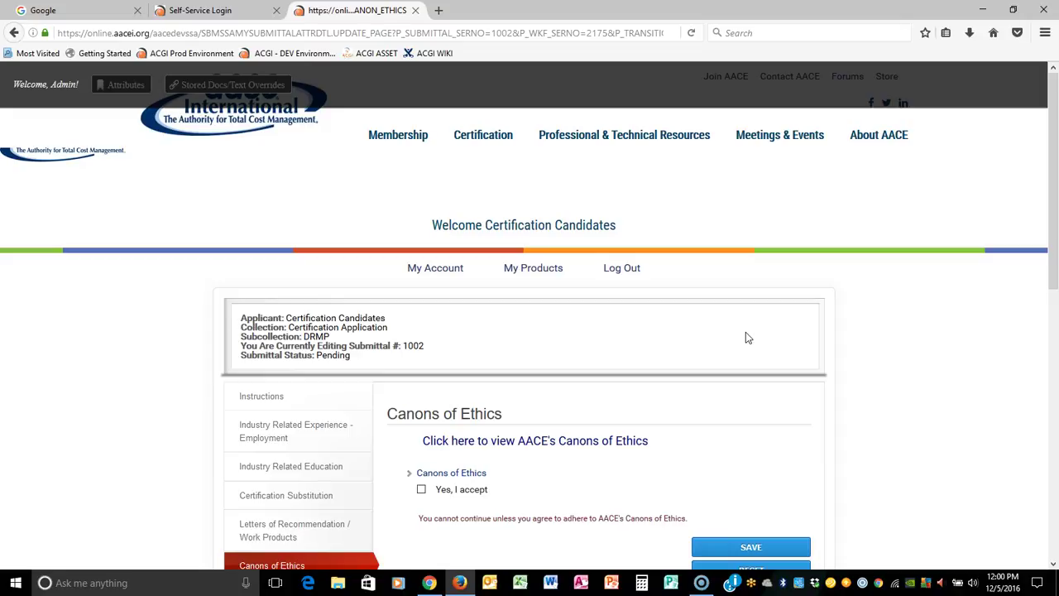
# Step: Read AACE's Canons of Ethics in a new tab, then save the acceptance on the application page
pyautogui.click(467, 447)
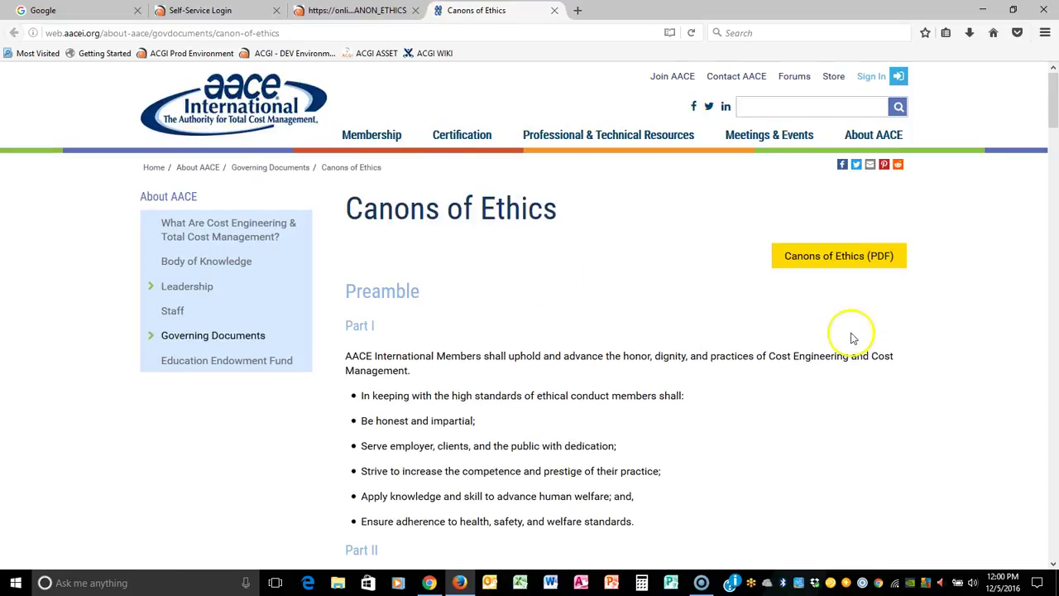
pyautogui.scroll(-10, 628, 307)
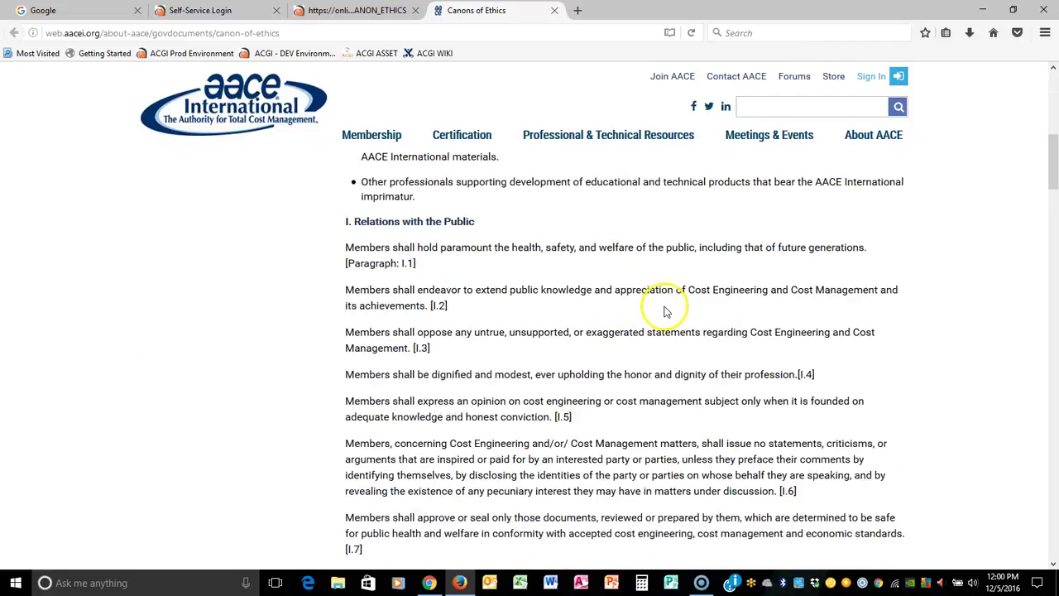
pyautogui.scroll(15, 695, 308)
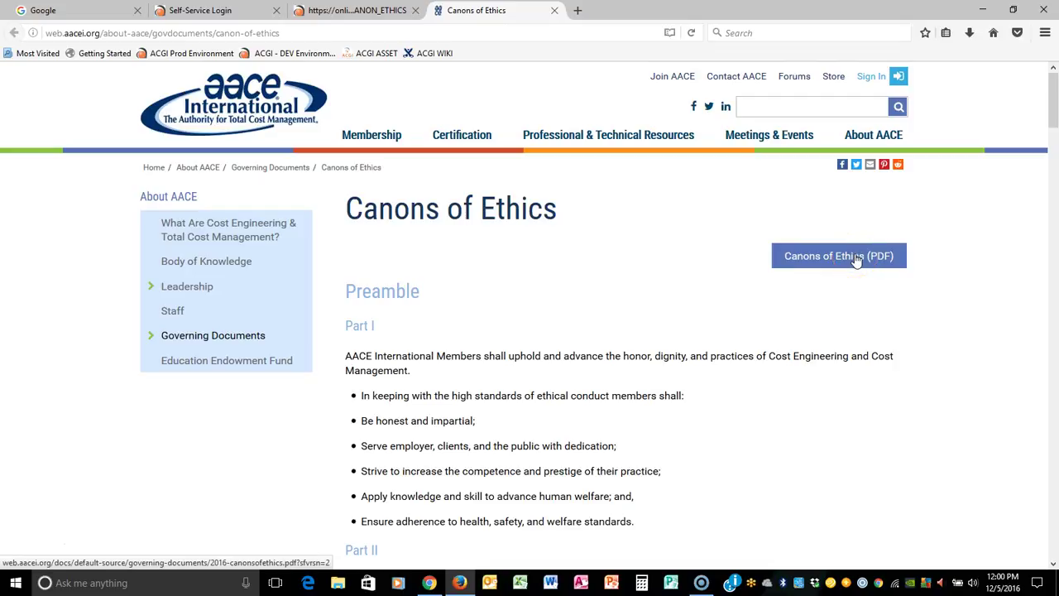
pyautogui.click(374, 15)
pyautogui.scroll(-3, 765, 371)
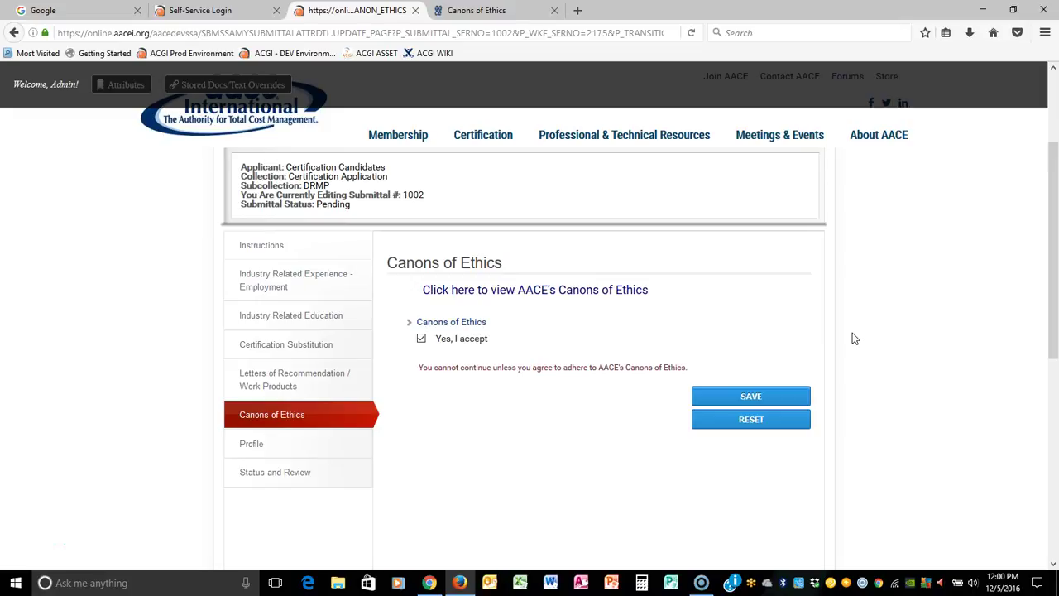
pyautogui.click(756, 397)
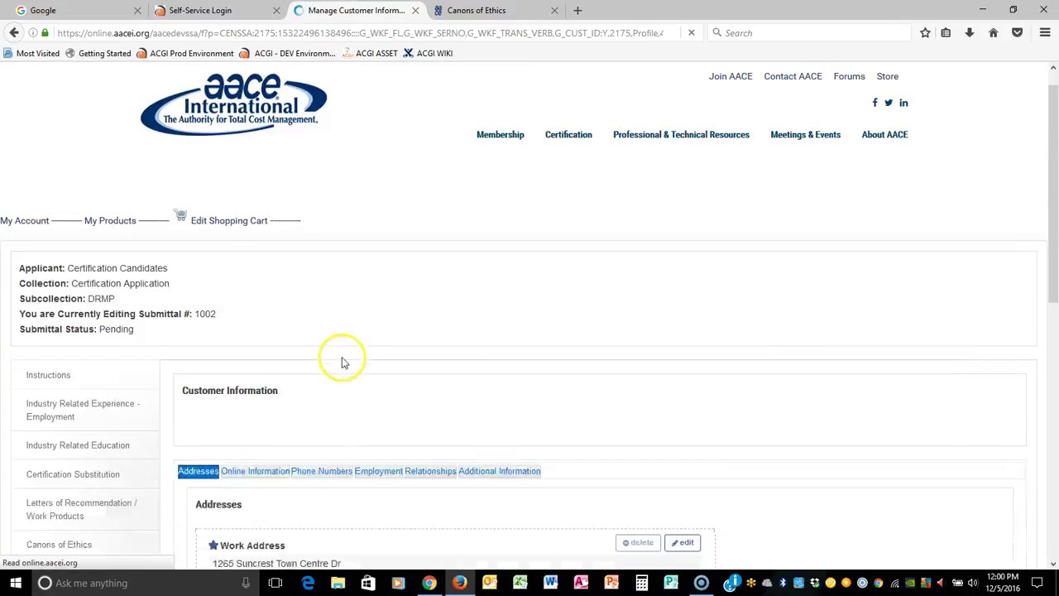
# Step: Look over the profile's addresses, highlighting the work address
pyautogui.scroll(-1, 756, 344)
pyautogui.scroll(1, 764, 321)
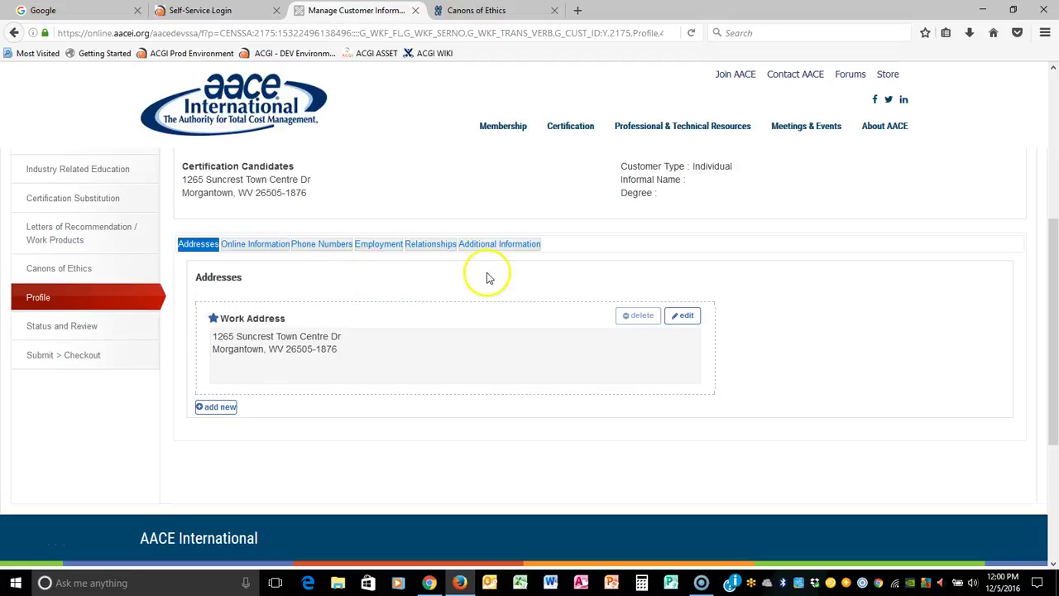
pyautogui.scroll(1, 488, 277)
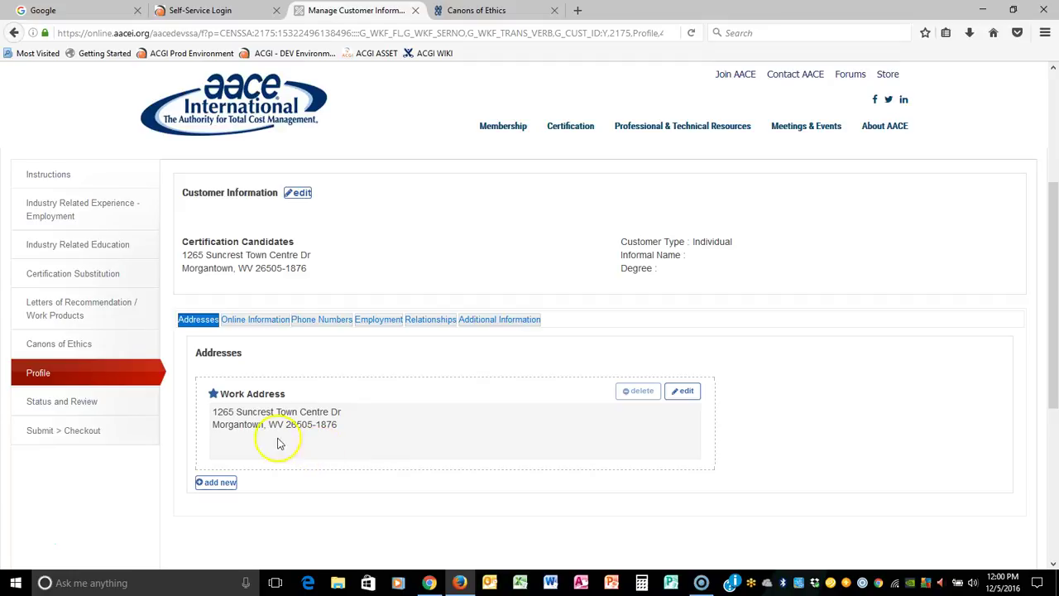
pyautogui.moveTo(213, 410); pyautogui.dragTo(364, 434)
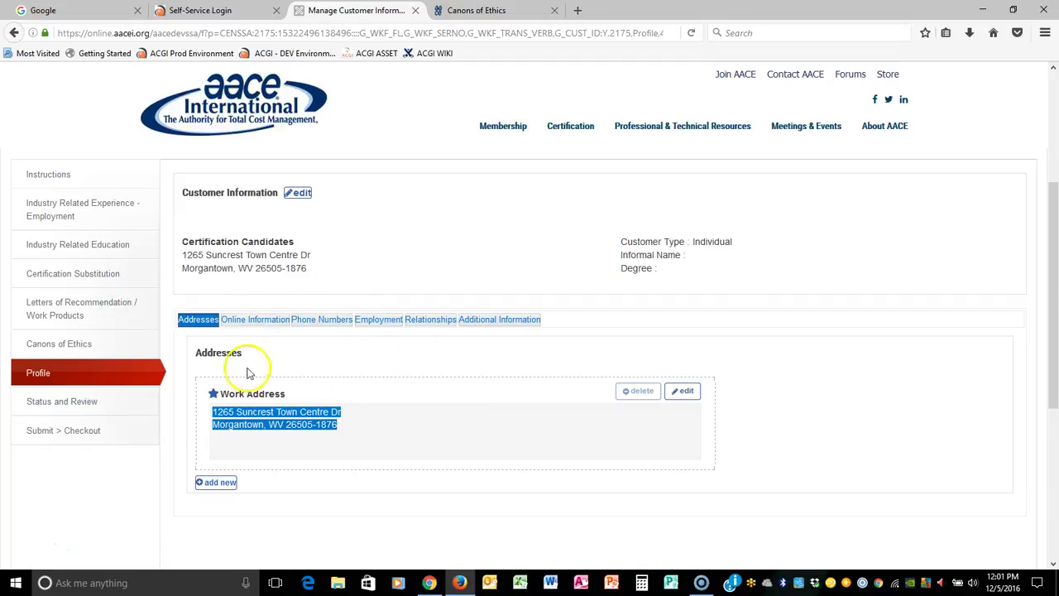
# Step: Browse the Online, Phone Numbers, Employment, Relationships and Additional Information tabs, then open Status and Review
pyautogui.click(238, 322)
pyautogui.click(331, 322)
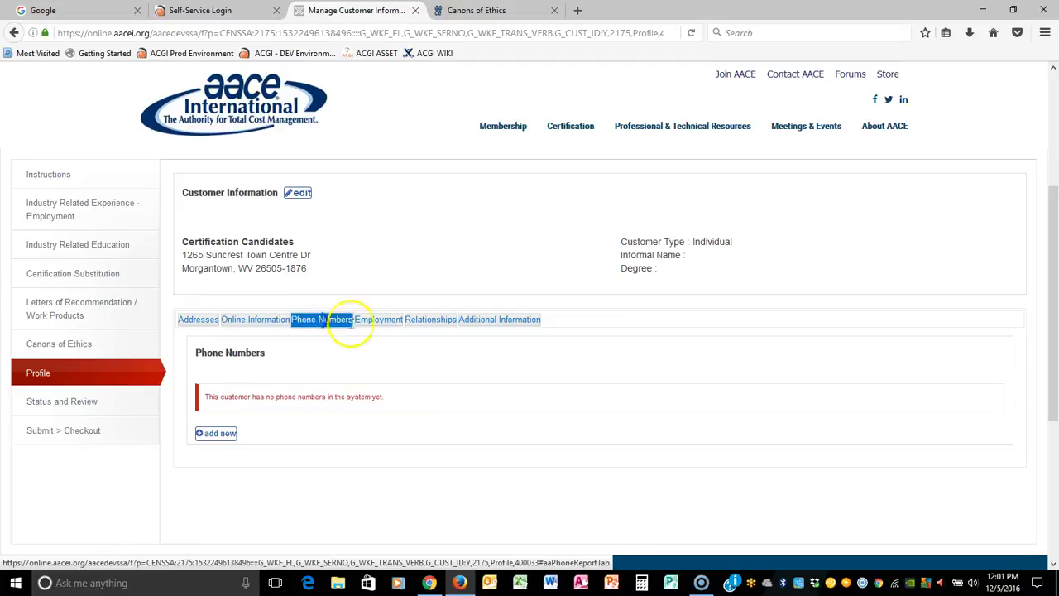
pyautogui.click(376, 321)
pyautogui.click(443, 322)
pyautogui.click(485, 319)
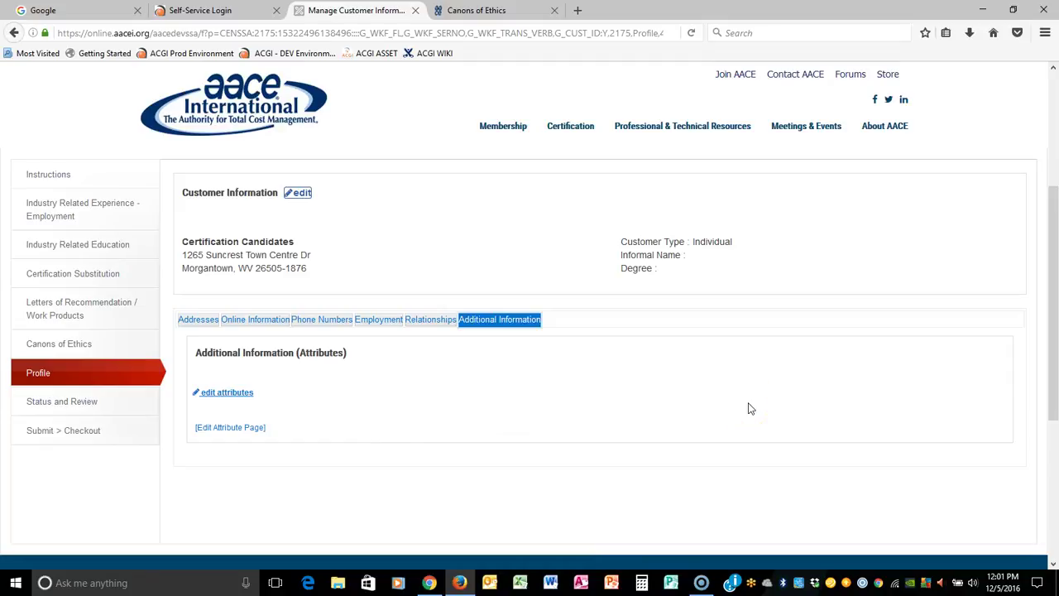
pyautogui.click(51, 404)
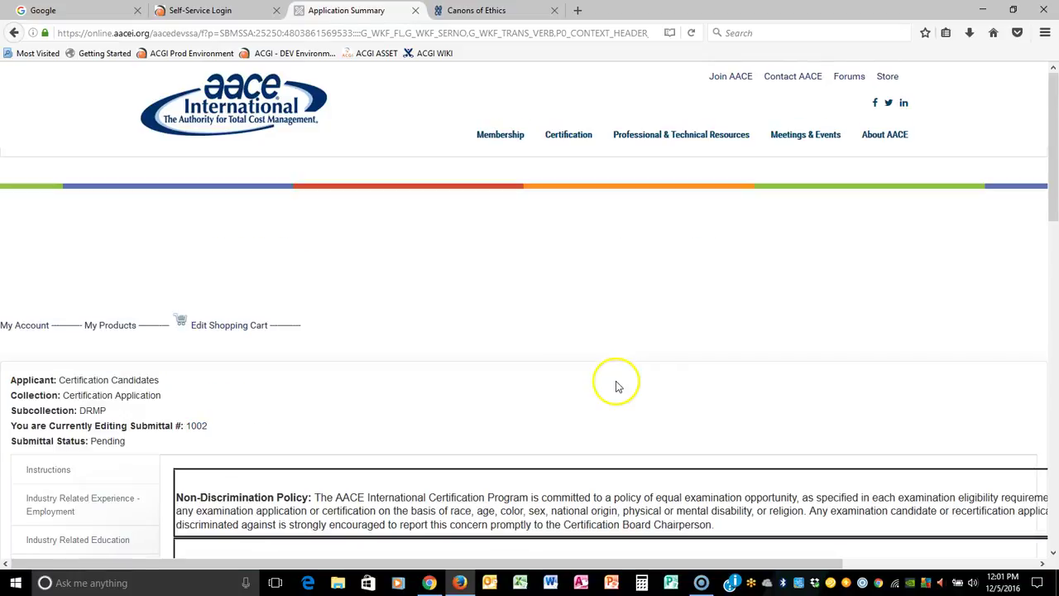
# Step: Read the Non-Discrimination Policy and terms acknowledgement, then proceed through Submit to Checkout
pyautogui.scroll(-2, 710, 291)
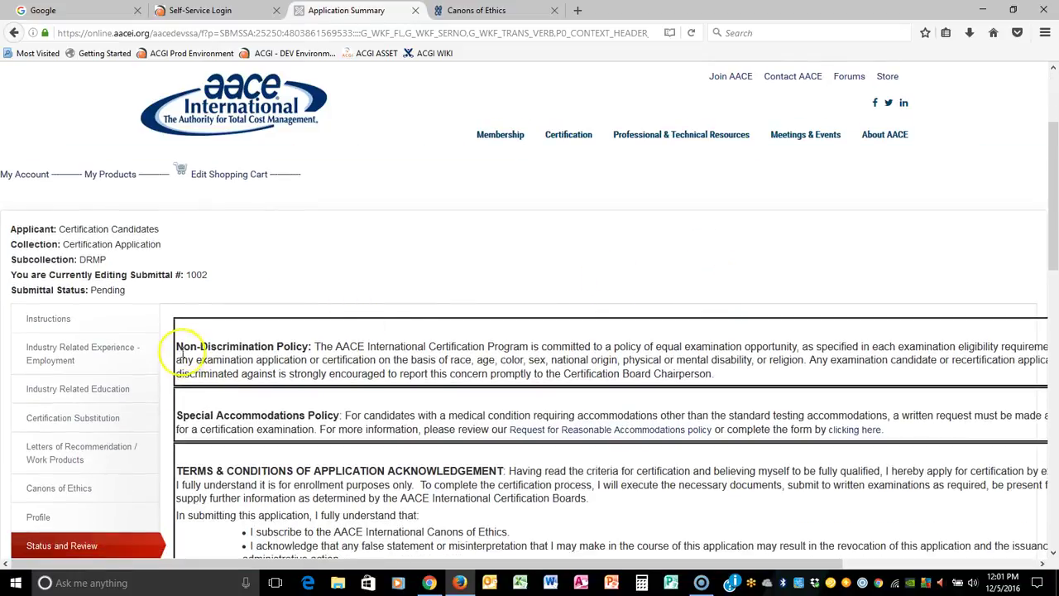
pyautogui.moveTo(179, 346); pyautogui.dragTo(811, 373)
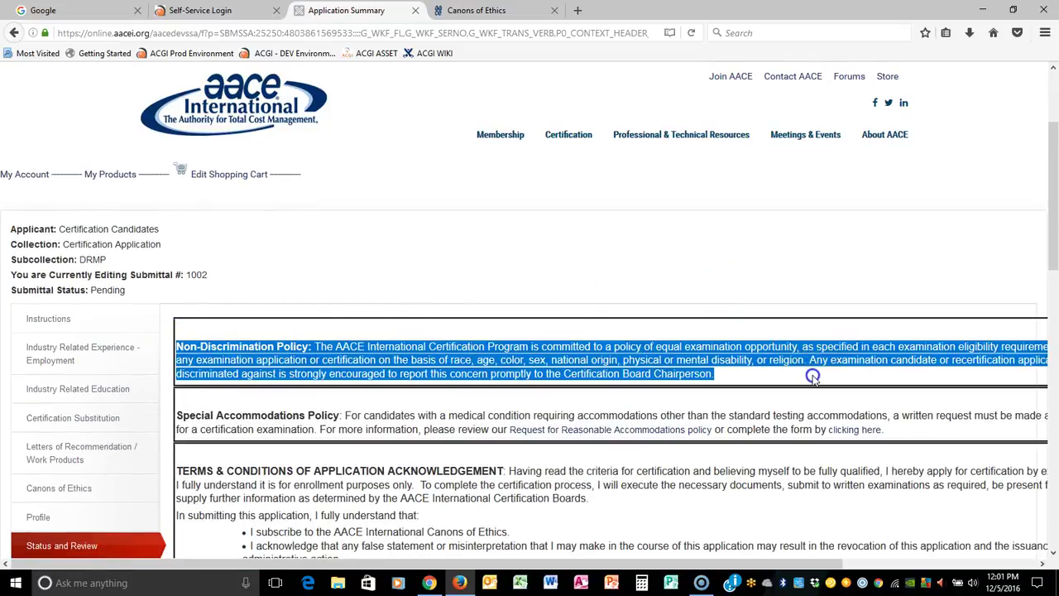
pyautogui.scroll(-3, 695, 285)
pyautogui.moveTo(173, 188); pyautogui.dragTo(894, 204)
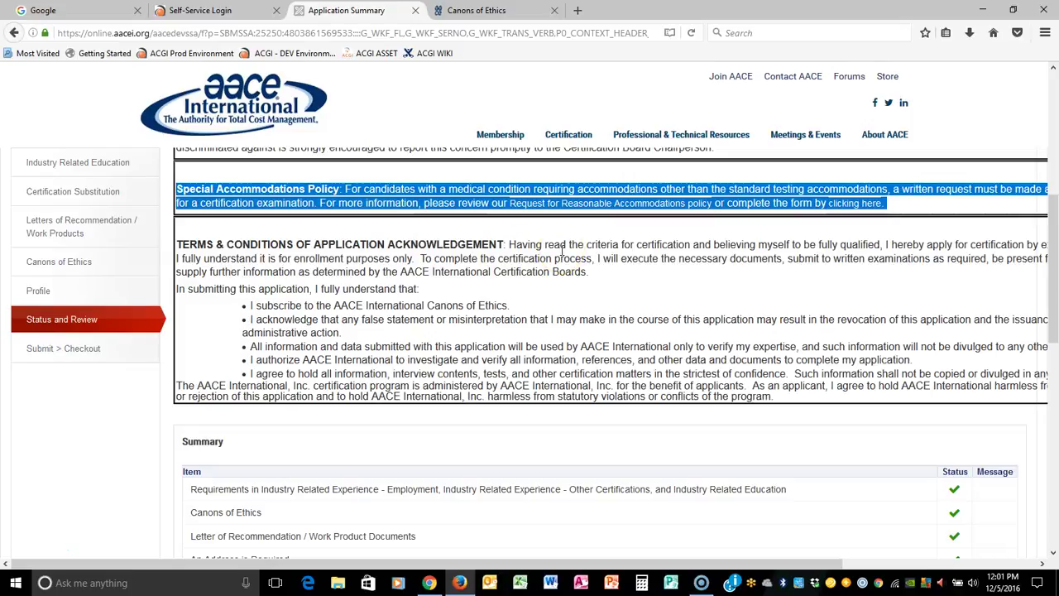
pyautogui.moveTo(179, 245); pyautogui.dragTo(801, 392)
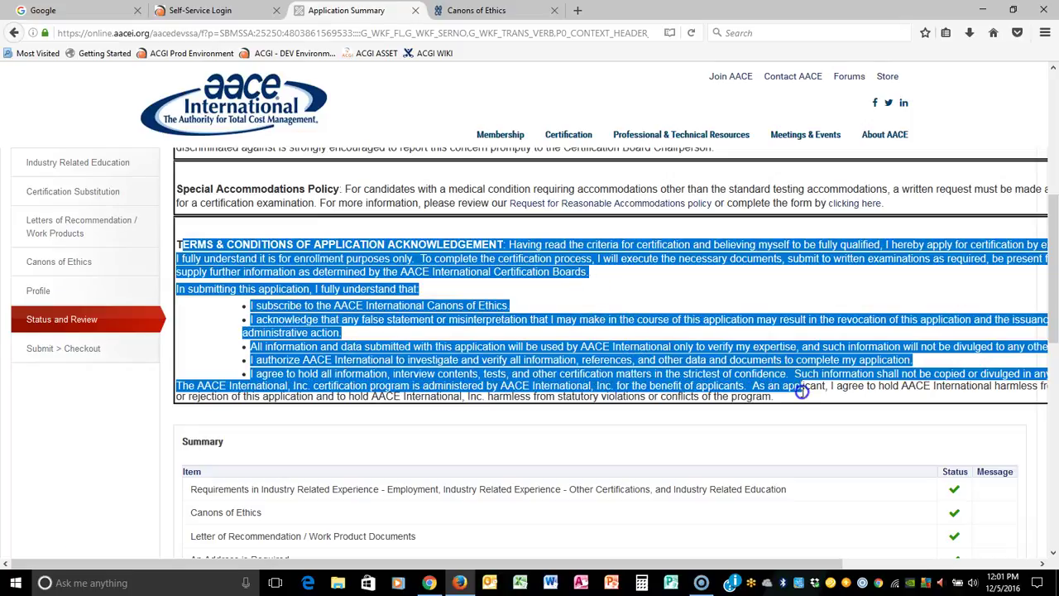
pyautogui.scroll(-2, 831, 324)
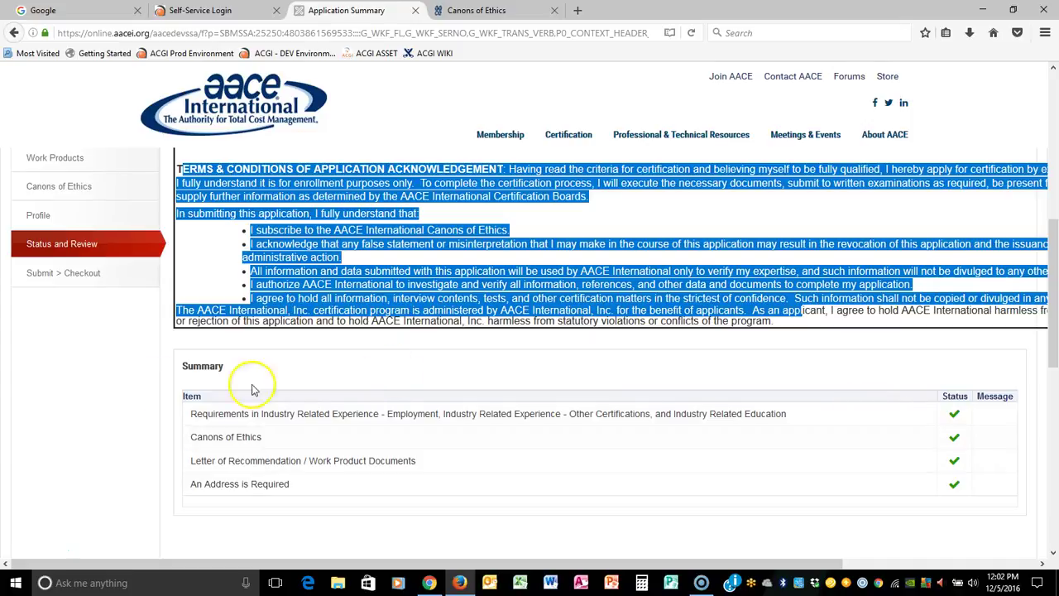
pyautogui.click(53, 279)
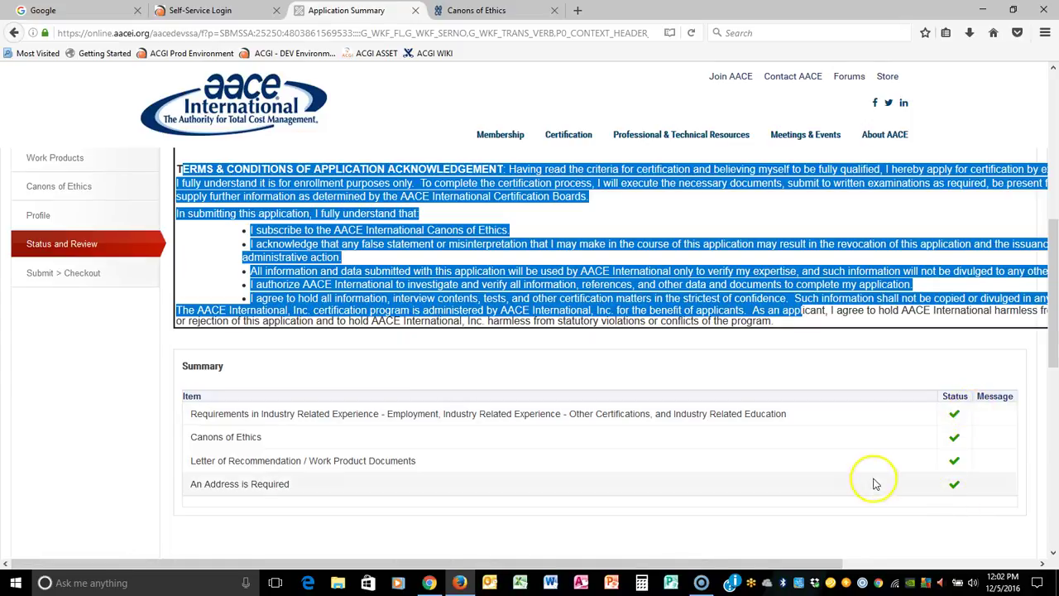
pyautogui.click(72, 285)
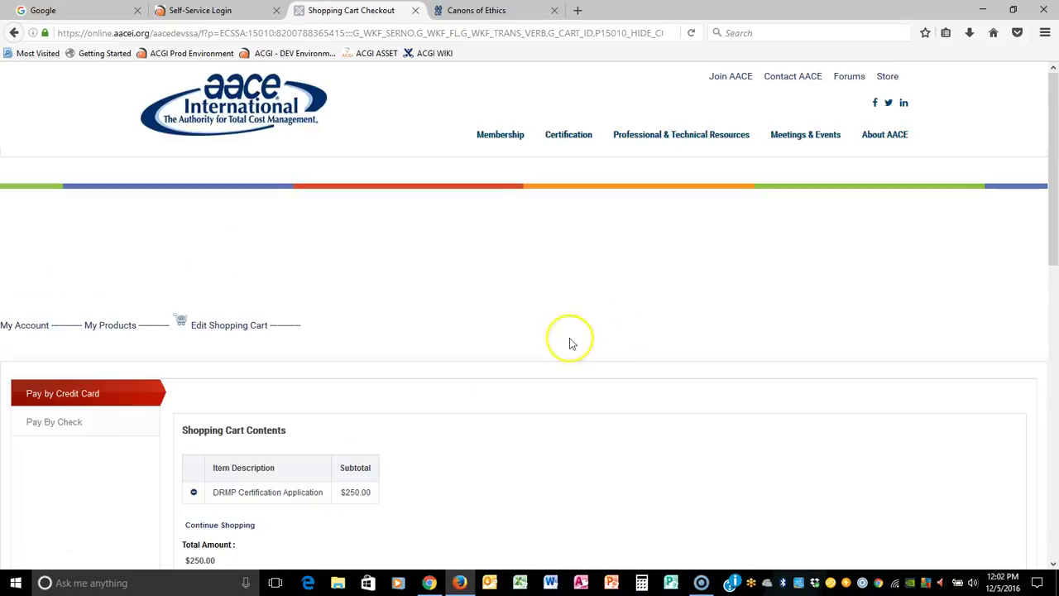
# Step: Choose Credit Card payment with the Visa/Mastercard card type
pyautogui.scroll(-2, 570, 339)
pyautogui.moveTo(221, 338); pyautogui.dragTo(421, 350)
pyautogui.scroll(-3, 756, 335)
pyautogui.scroll(-3, 756, 335)
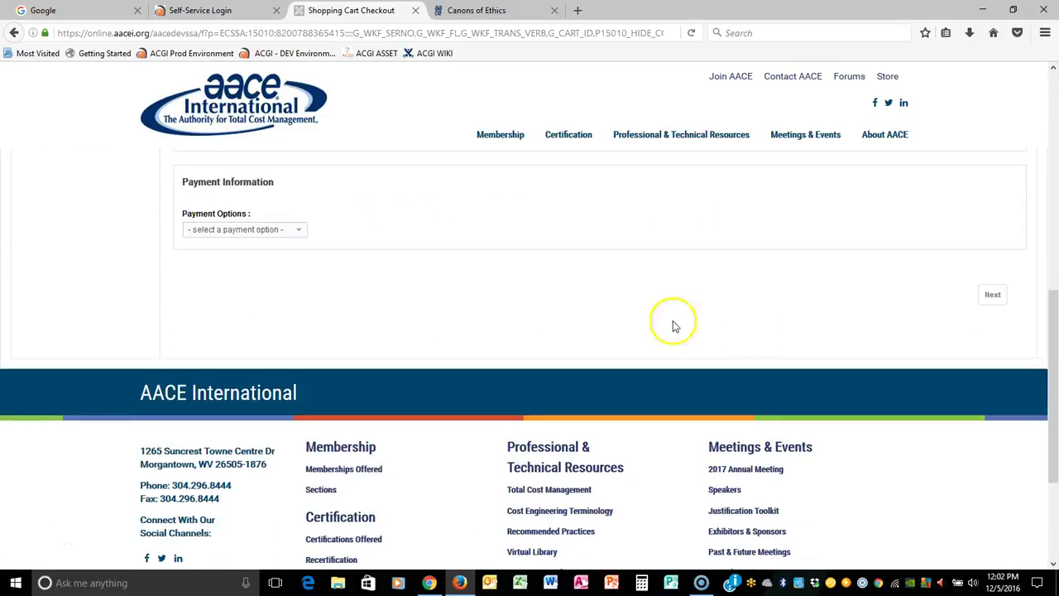
pyautogui.click(275, 230)
pyautogui.click(265, 262)
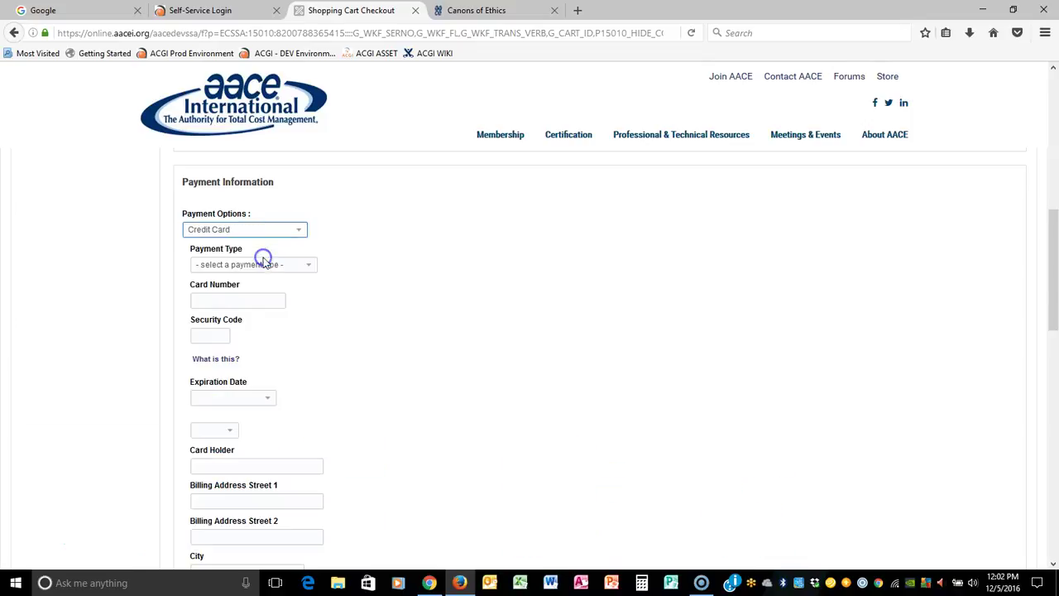
pyautogui.click(308, 265)
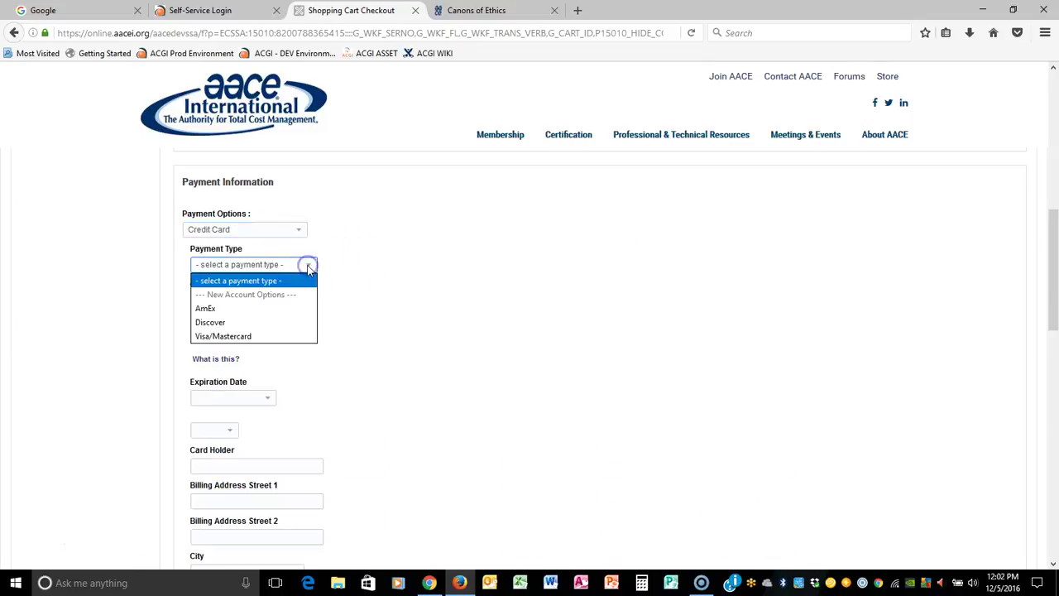
pyautogui.click(263, 336)
# Step: Enter the card number and security code, set expiry 06 - June 2022, and submit payment
pyautogui.click(220, 301)
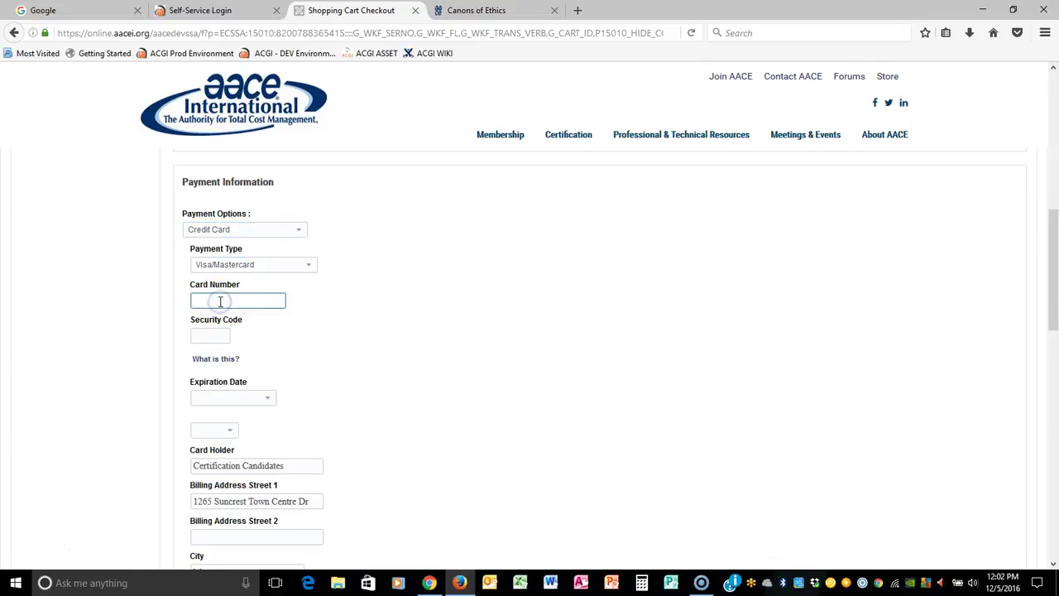
pyautogui.write('4111111111111111')
pyautogui.press('Tab')
pyautogui.write('123')
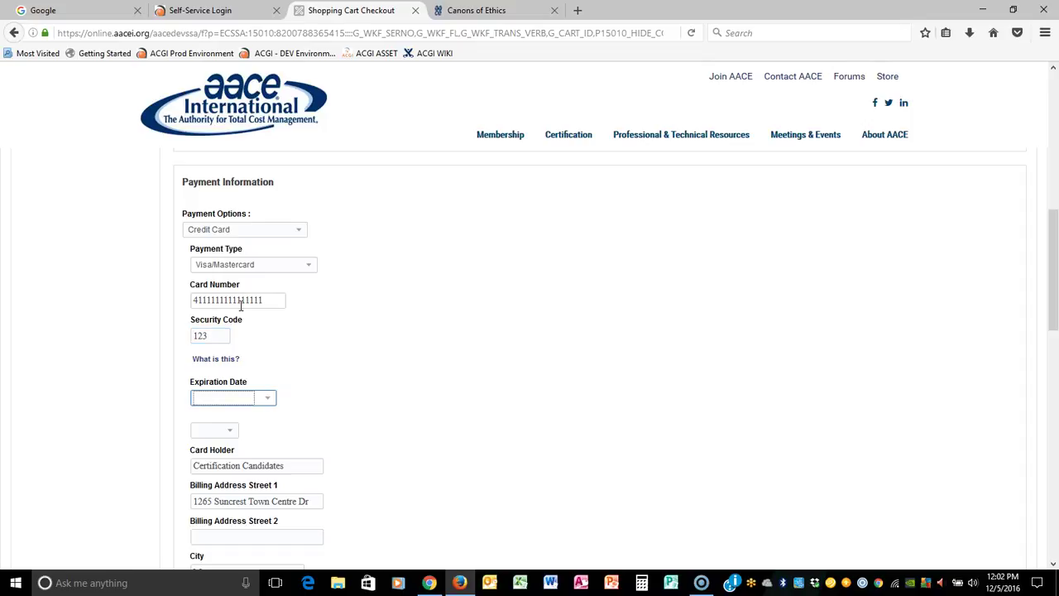
pyautogui.click(267, 396)
pyautogui.click(235, 297)
pyautogui.click(223, 430)
pyautogui.click(216, 335)
pyautogui.scroll(-5, 394, 393)
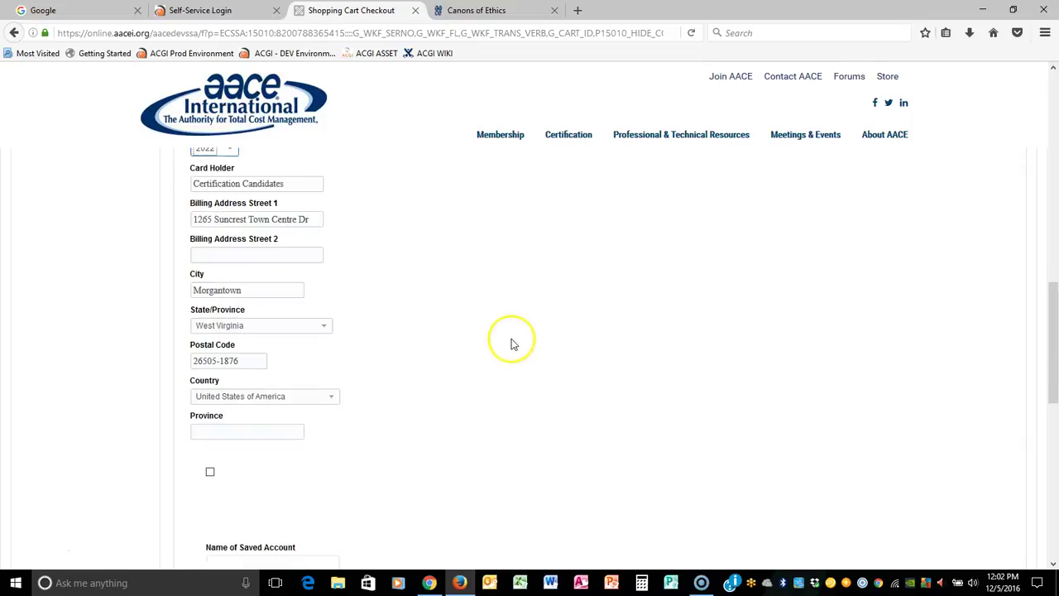
pyautogui.scroll(-4, 490, 335)
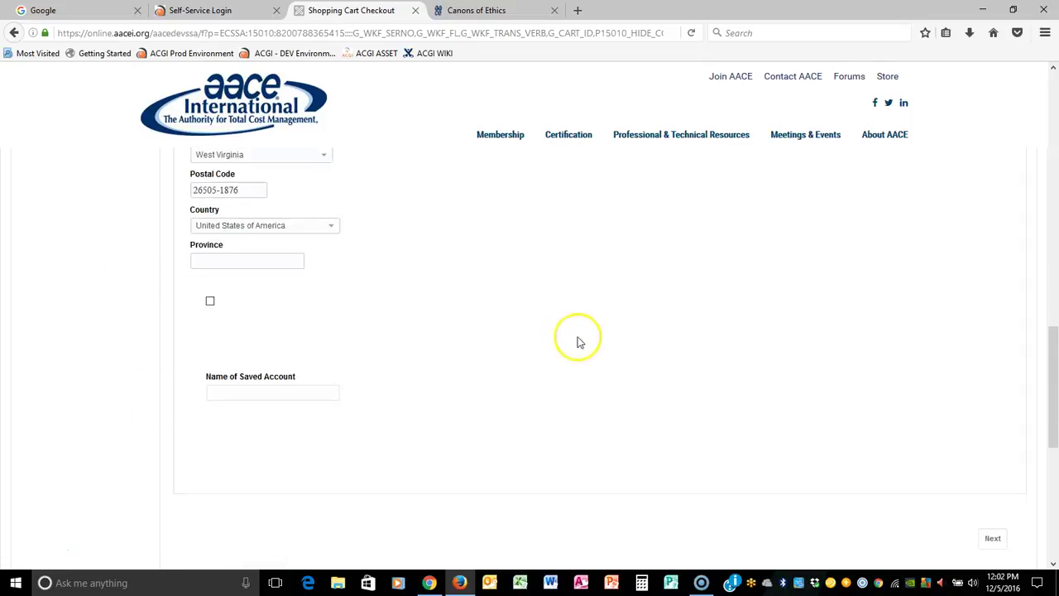
pyautogui.click(990, 463)
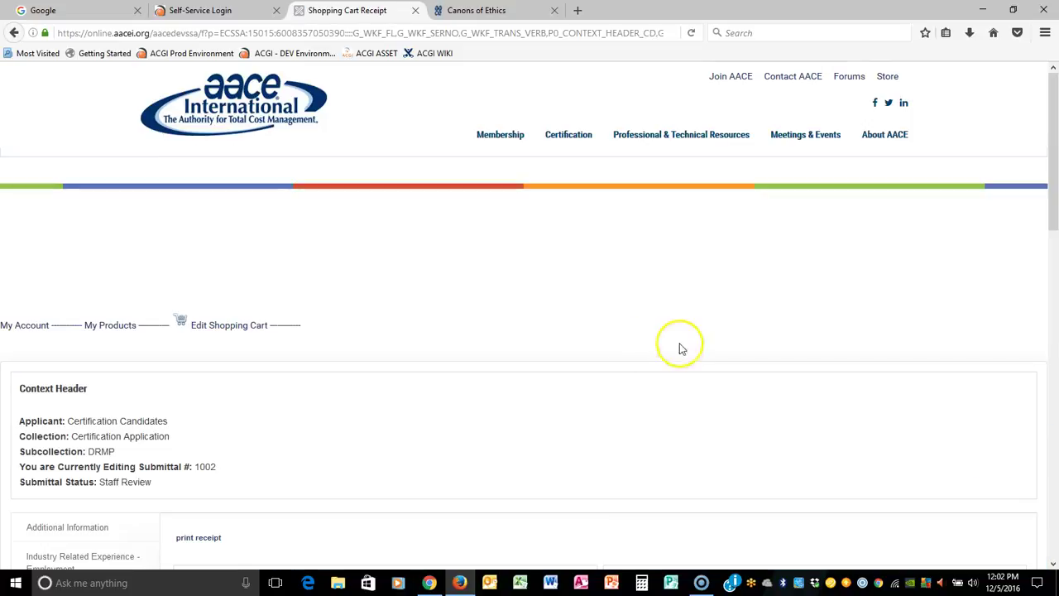
pyautogui.scroll(-2, 681, 346)
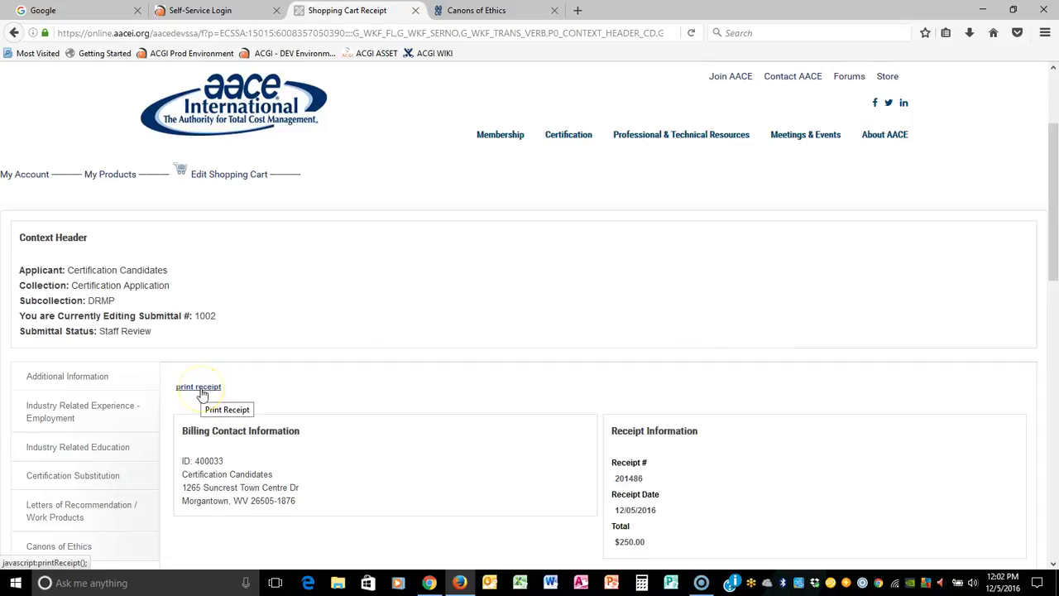
pyautogui.moveTo(18, 328); pyautogui.dragTo(233, 344)
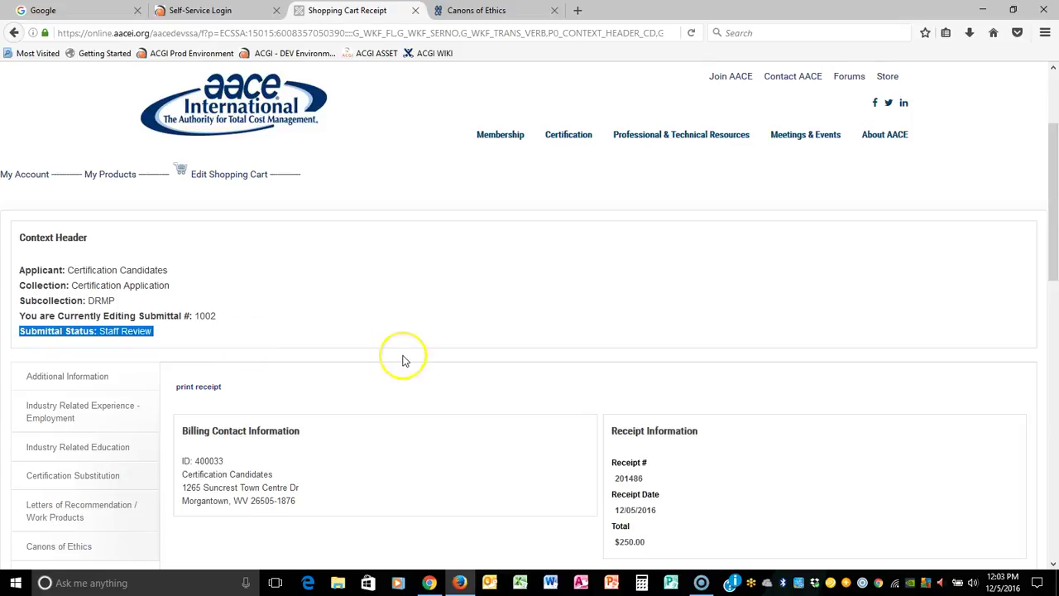
pyautogui.scroll(-2, 404, 361)
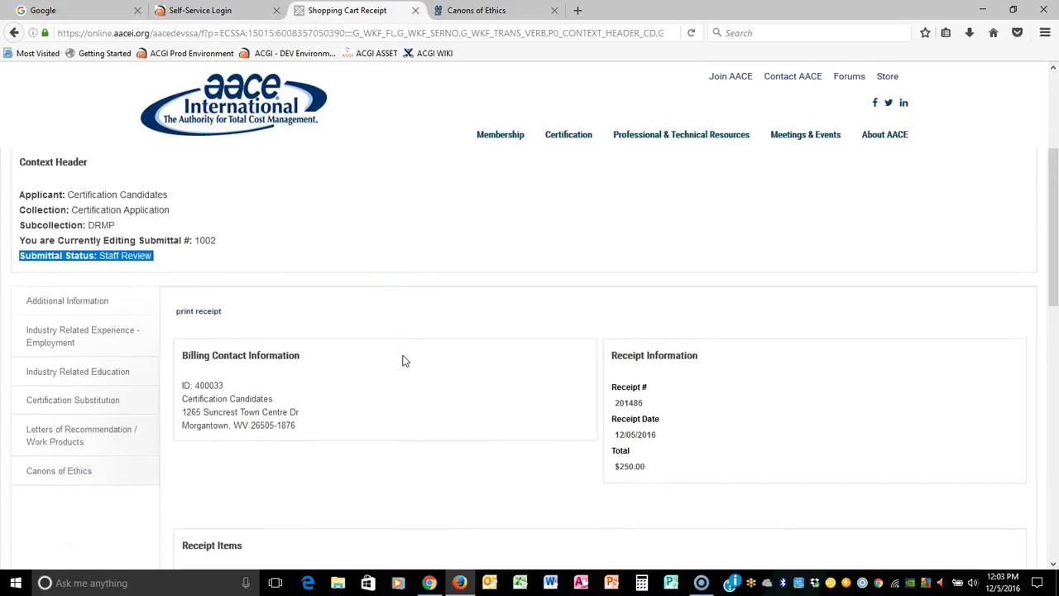